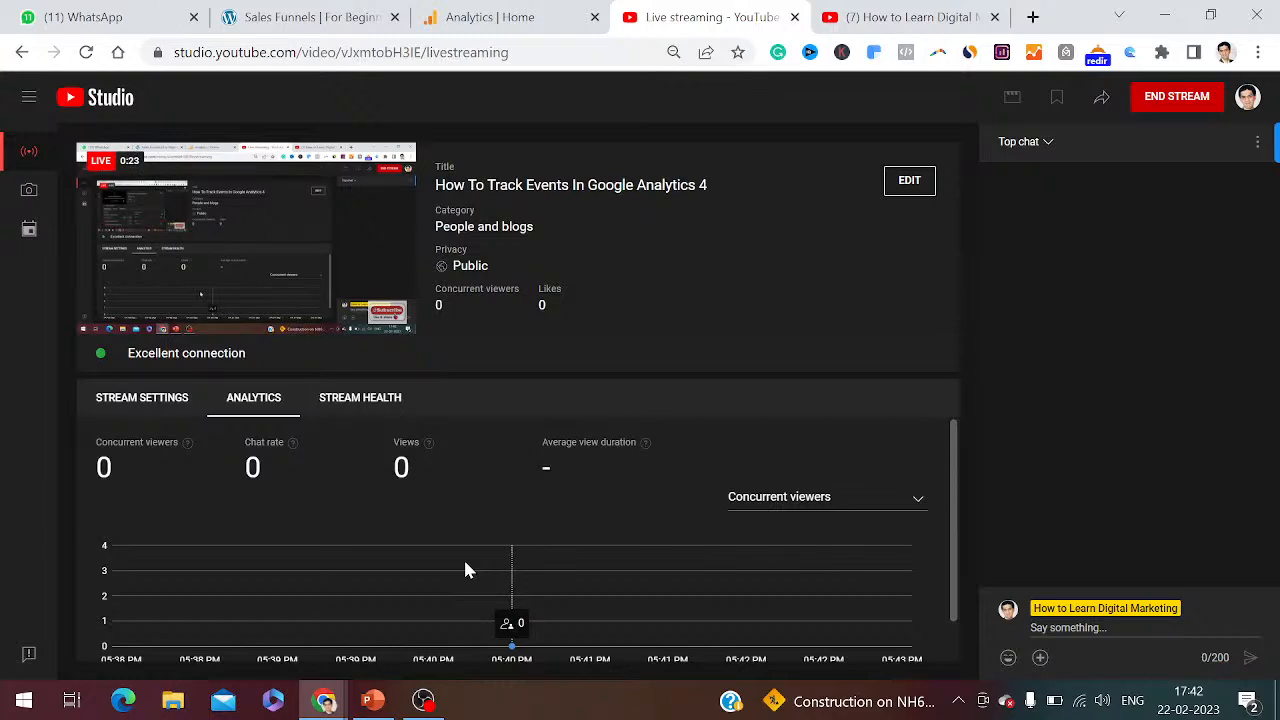
Close the WhatsApp Web page and return to the YouTube Studio live stream dashboard
{"action": "left_click", "coordinate": [199, 24]}
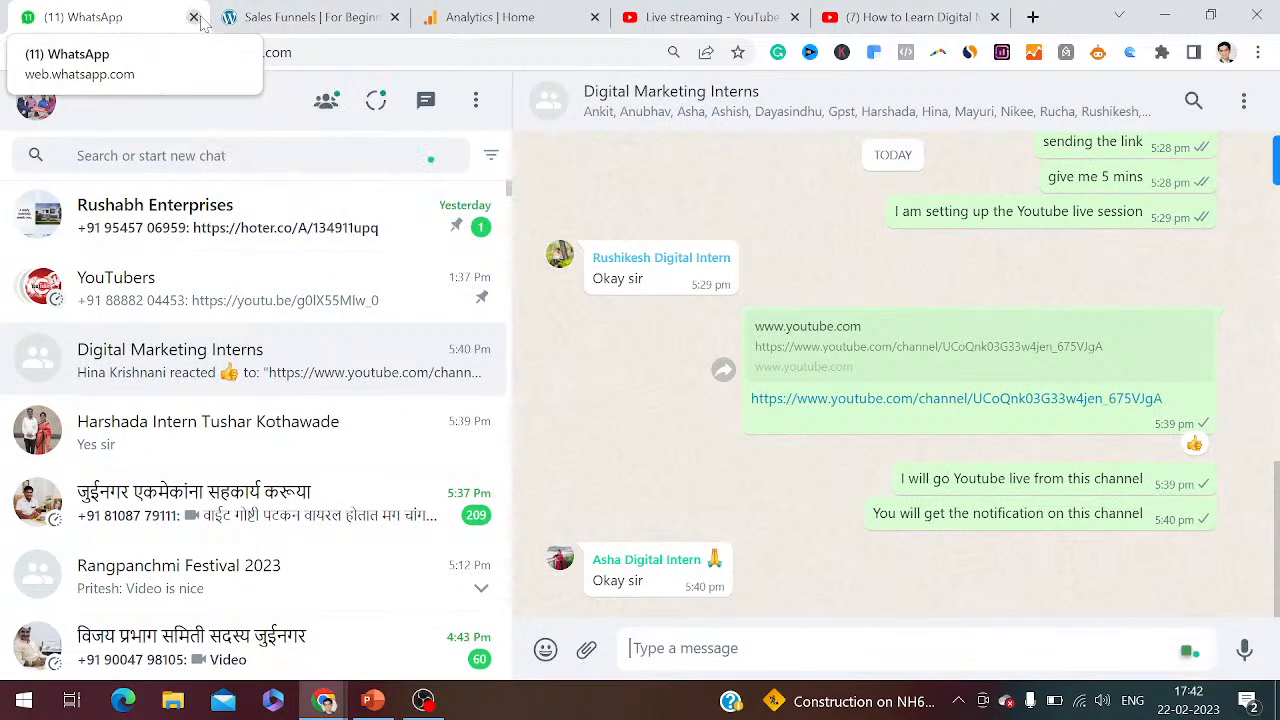
{"action": "left_click", "coordinate": [194, 17]}
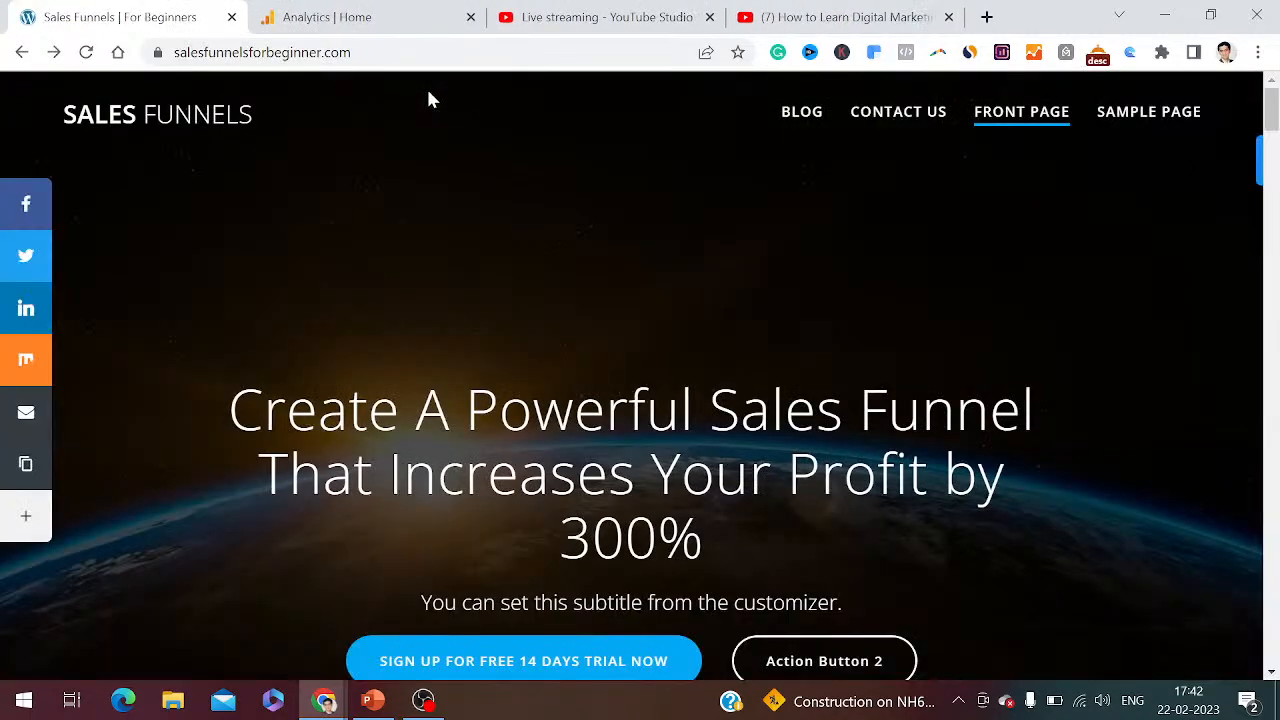
{"action": "left_click", "coordinate": [620, 10]}
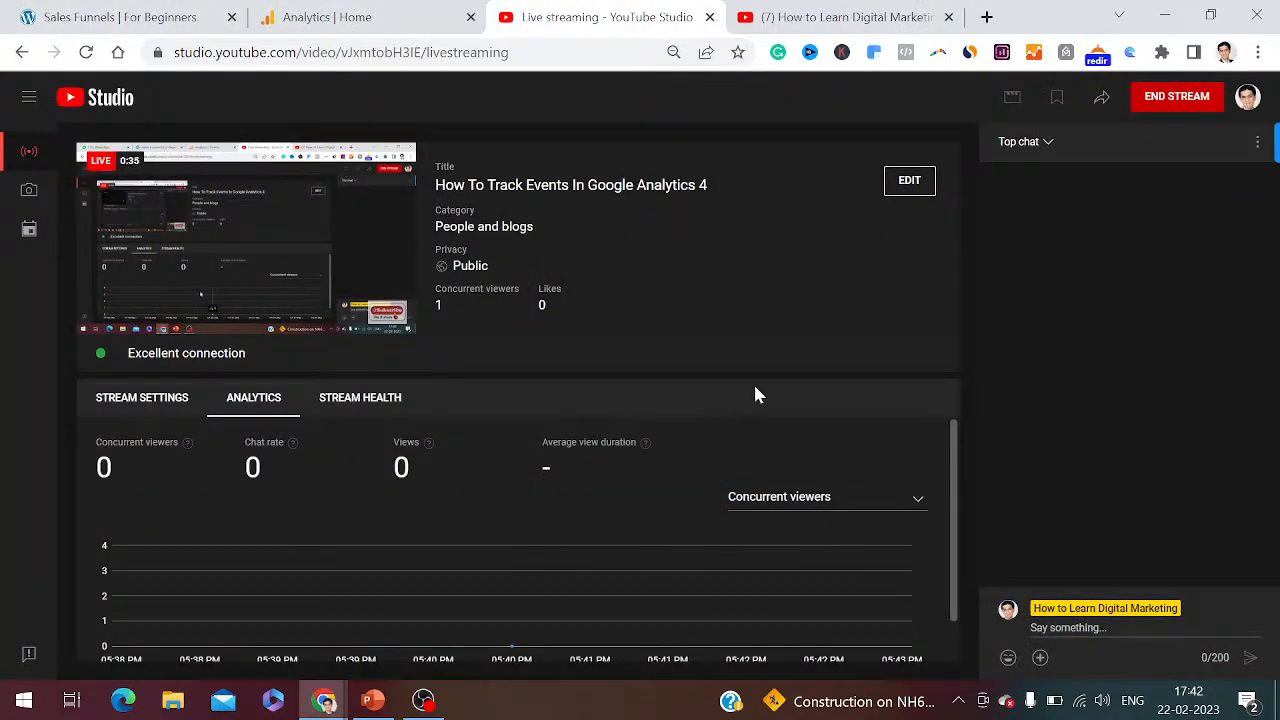
In the incognito window, close the old Analytics page, load analytics.google.com afresh and start the measuring setup
{"action": "left_click", "coordinate": [335, 705]}
{"action": "left_click", "coordinate": [410, 640]}
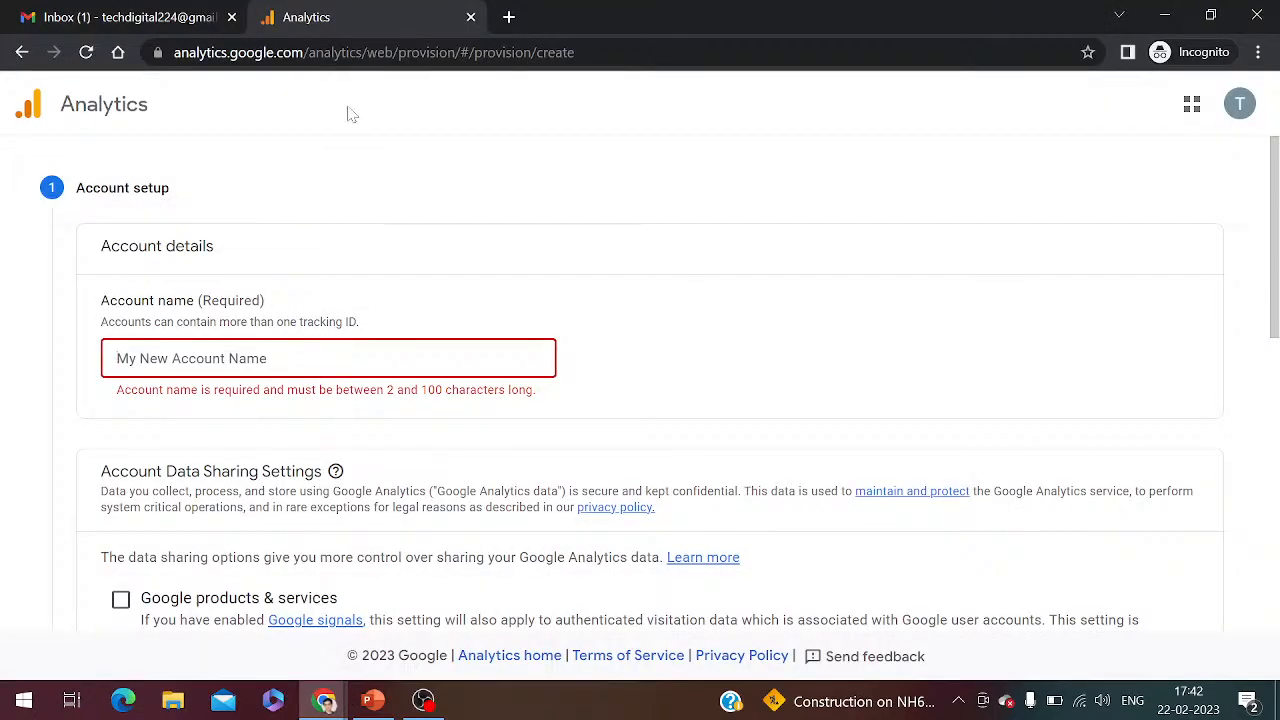
{"action": "left_click", "coordinate": [471, 17]}
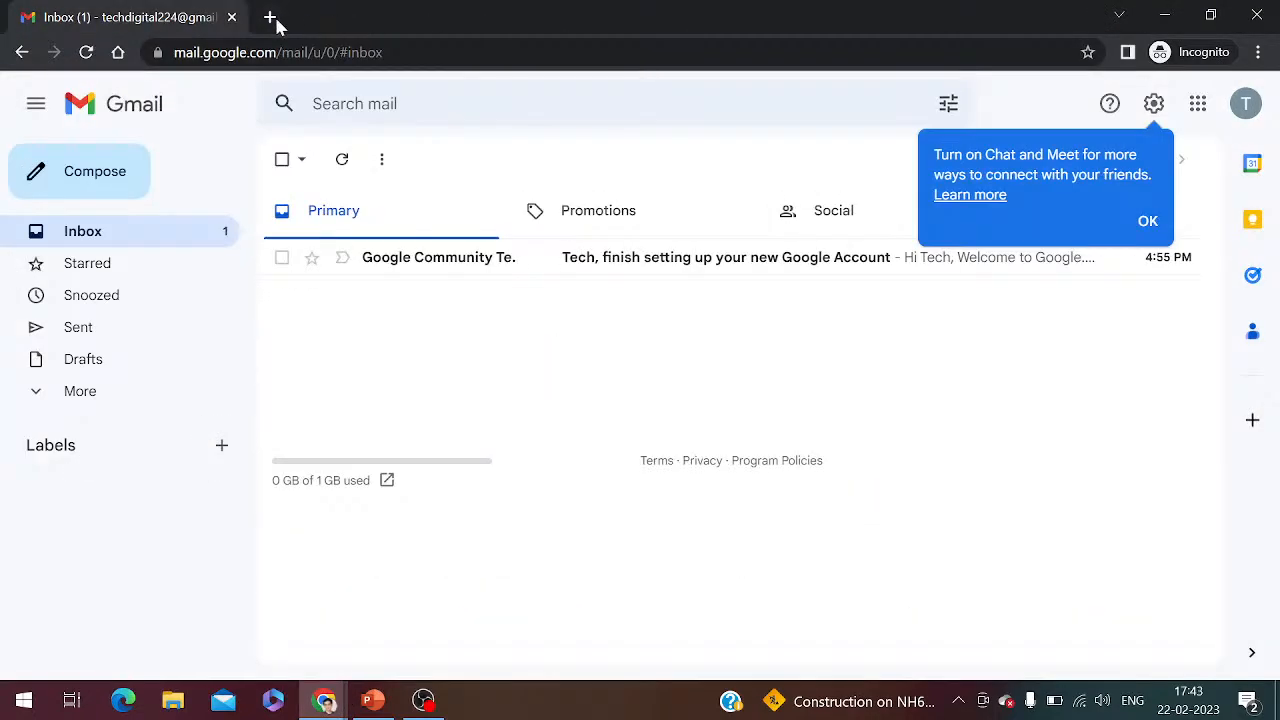
{"action": "left_click", "coordinate": [271, 18]}
{"action": "type", "text": "ana"}
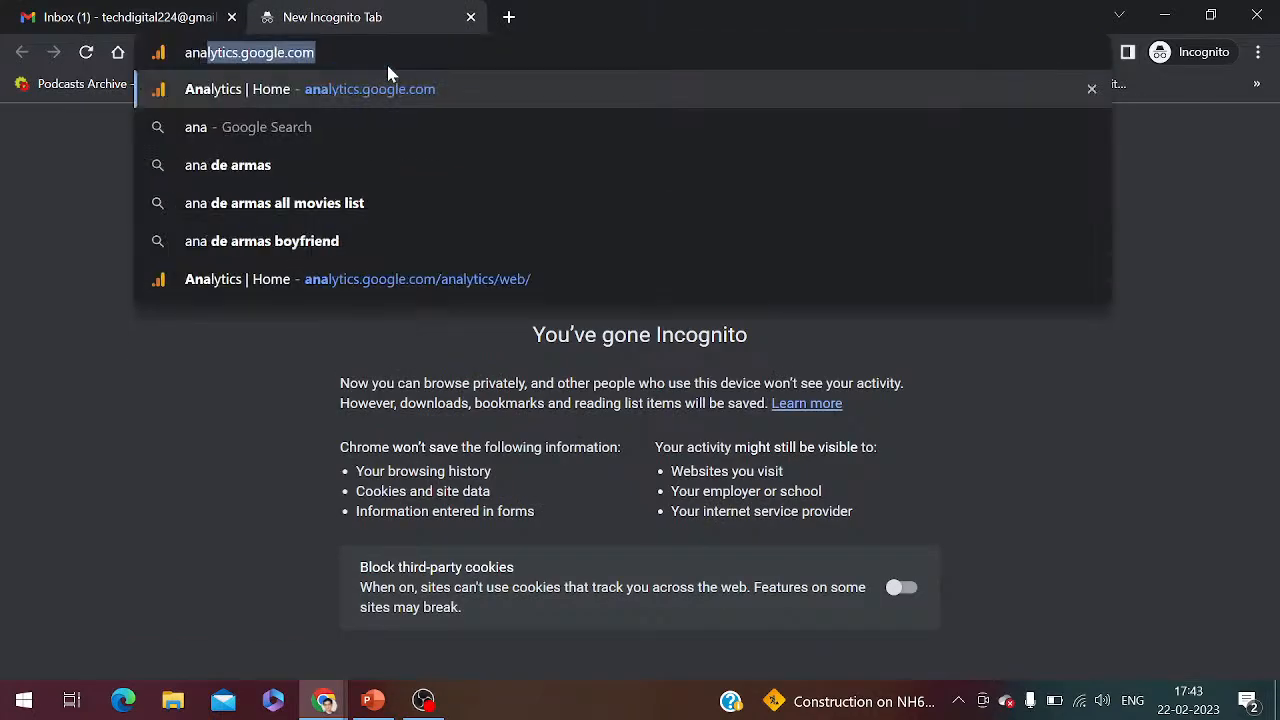
{"action": "key", "text": "Return"}
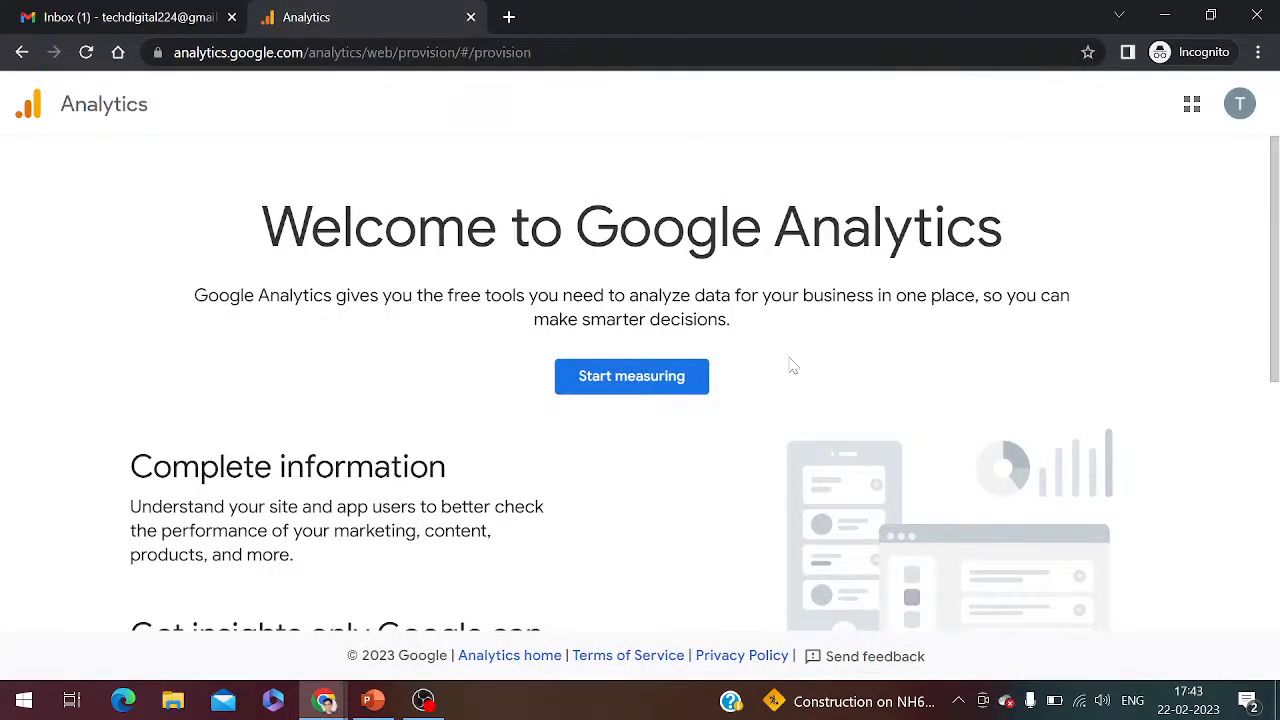
{"action": "left_click", "coordinate": [632, 385]}
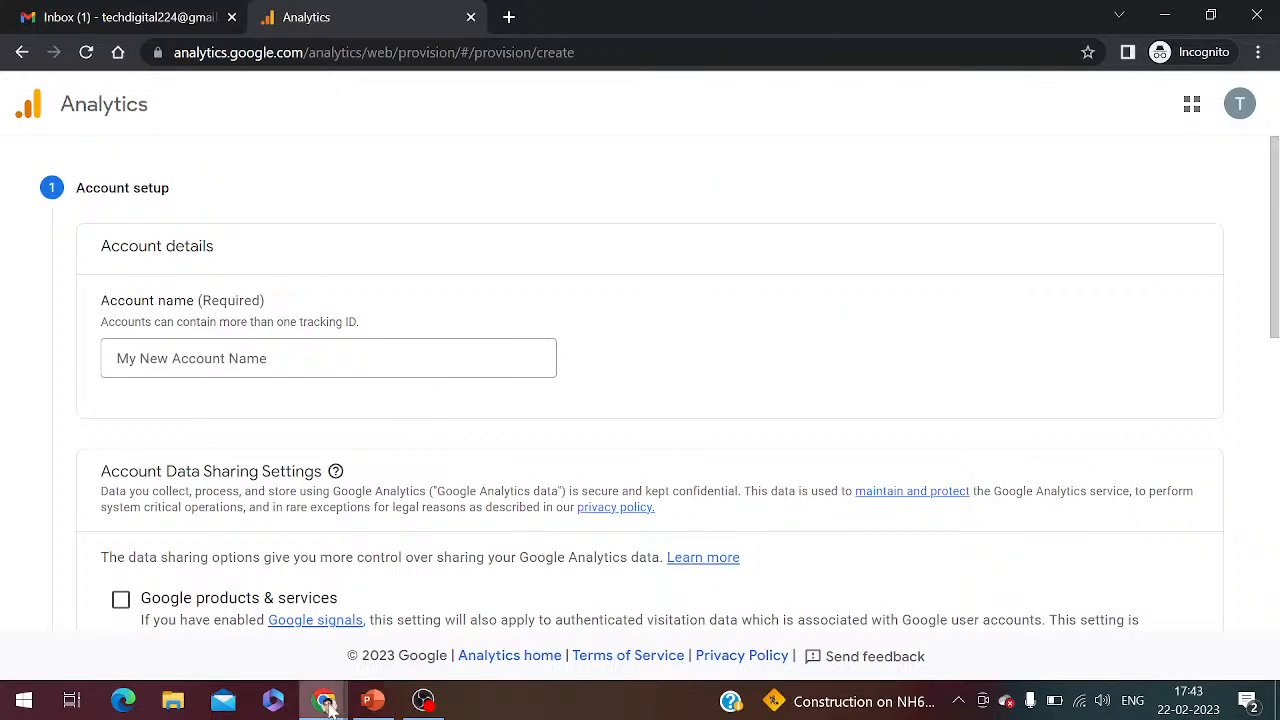
Copy the web address of the Sales Funnels site, salesfunnelsforbeginner.com, from the regular browser window
{"action": "mouse_move", "coordinate": [330, 705]}
{"action": "left_click", "coordinate": [199, 631]}
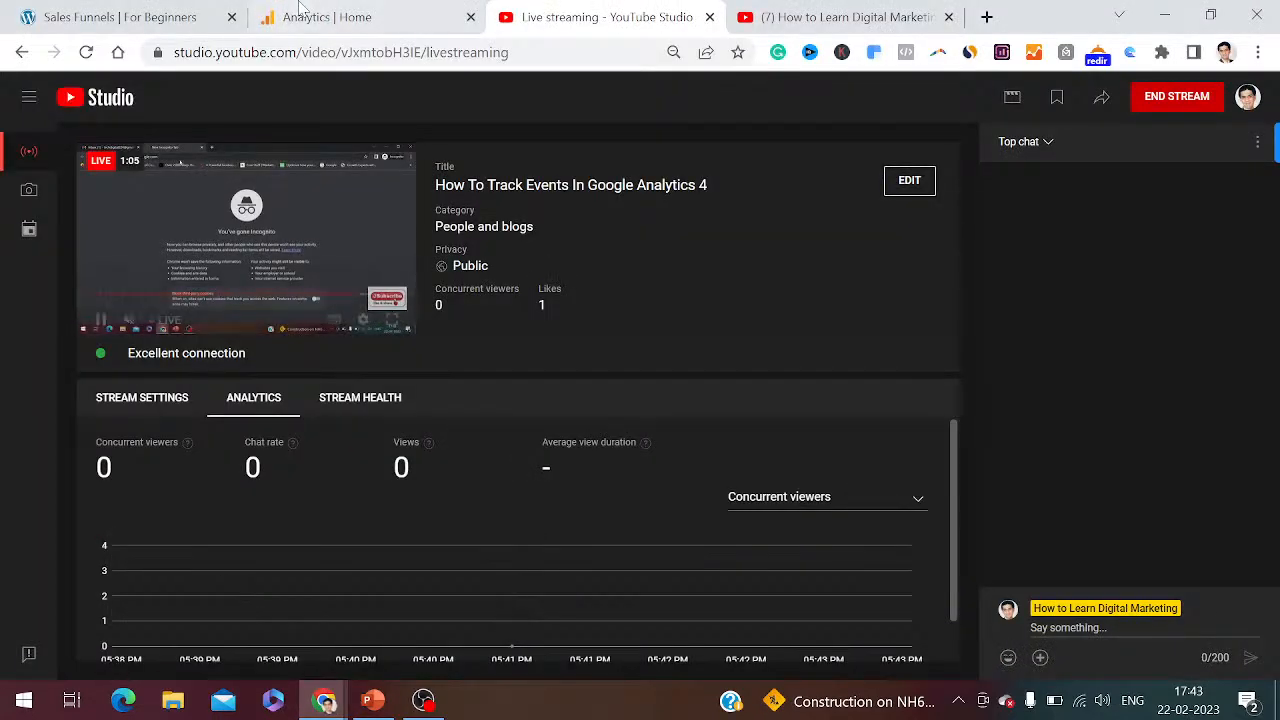
{"action": "left_click", "coordinate": [183, 20]}
{"action": "left_click", "coordinate": [211, 56]}
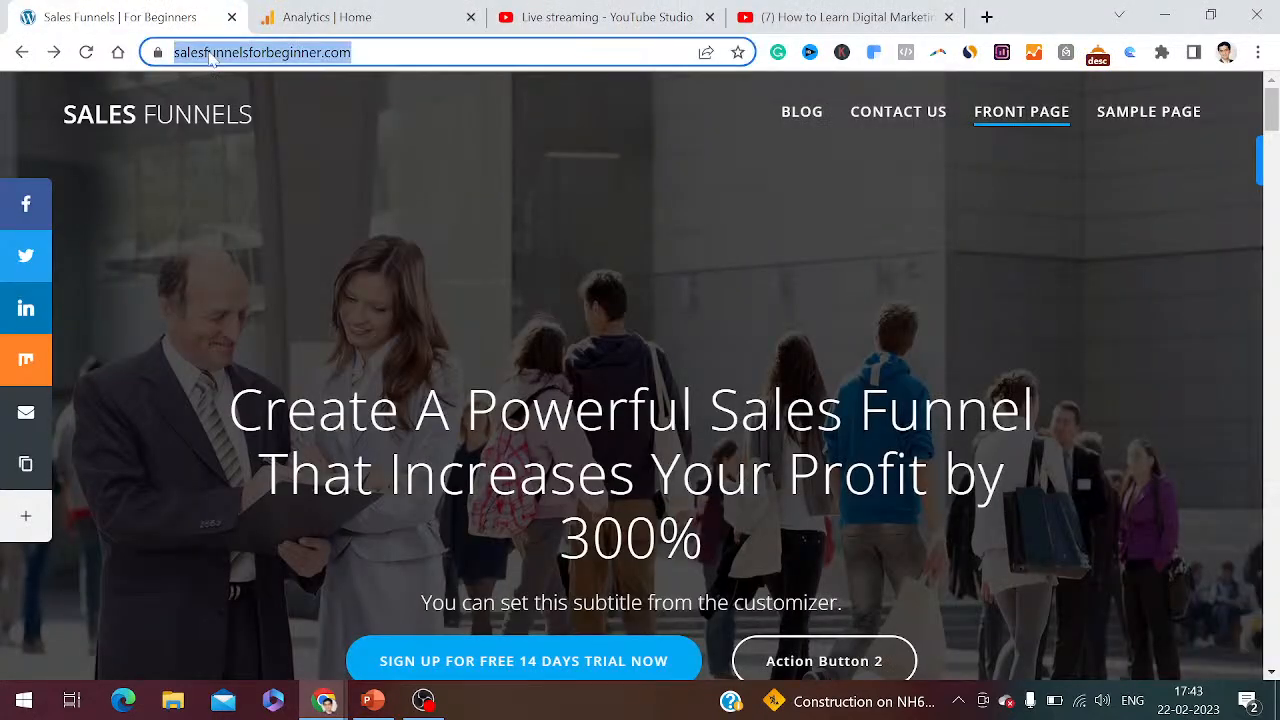
{"action": "right_click", "coordinate": [211, 58]}
{"action": "left_click", "coordinate": [264, 194]}
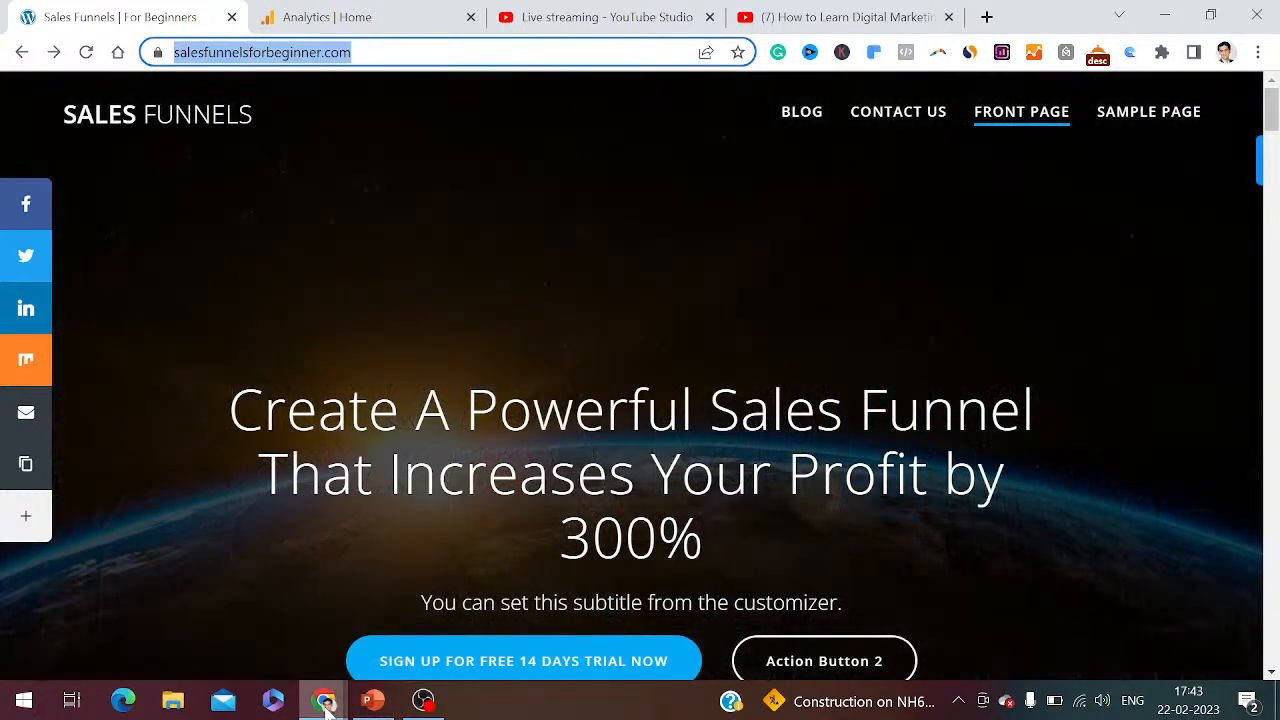
Return to the incognito Analytics setup and enter "Sales Funnel For Beginner" as the account name
{"action": "mouse_move", "coordinate": [323, 700]}
{"action": "left_click", "coordinate": [428, 655]}
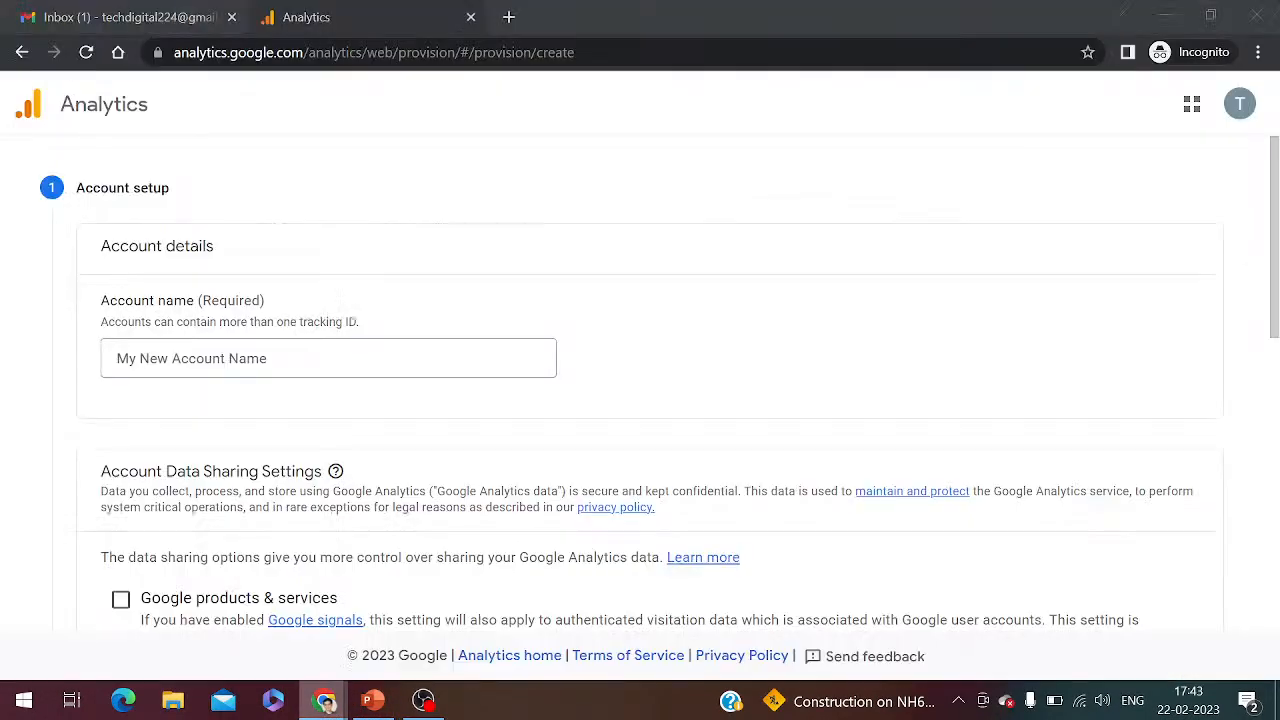
{"action": "left_click", "coordinate": [354, 372]}
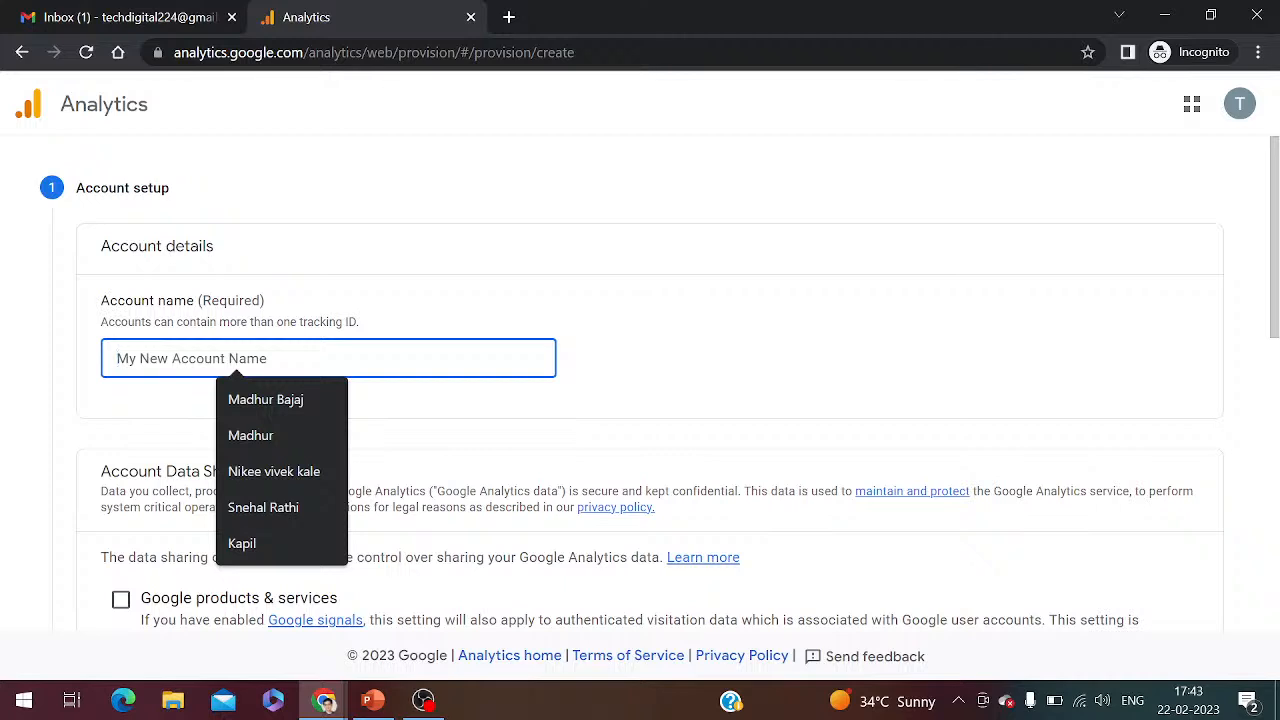
{"action": "type", "text": "Sales "}
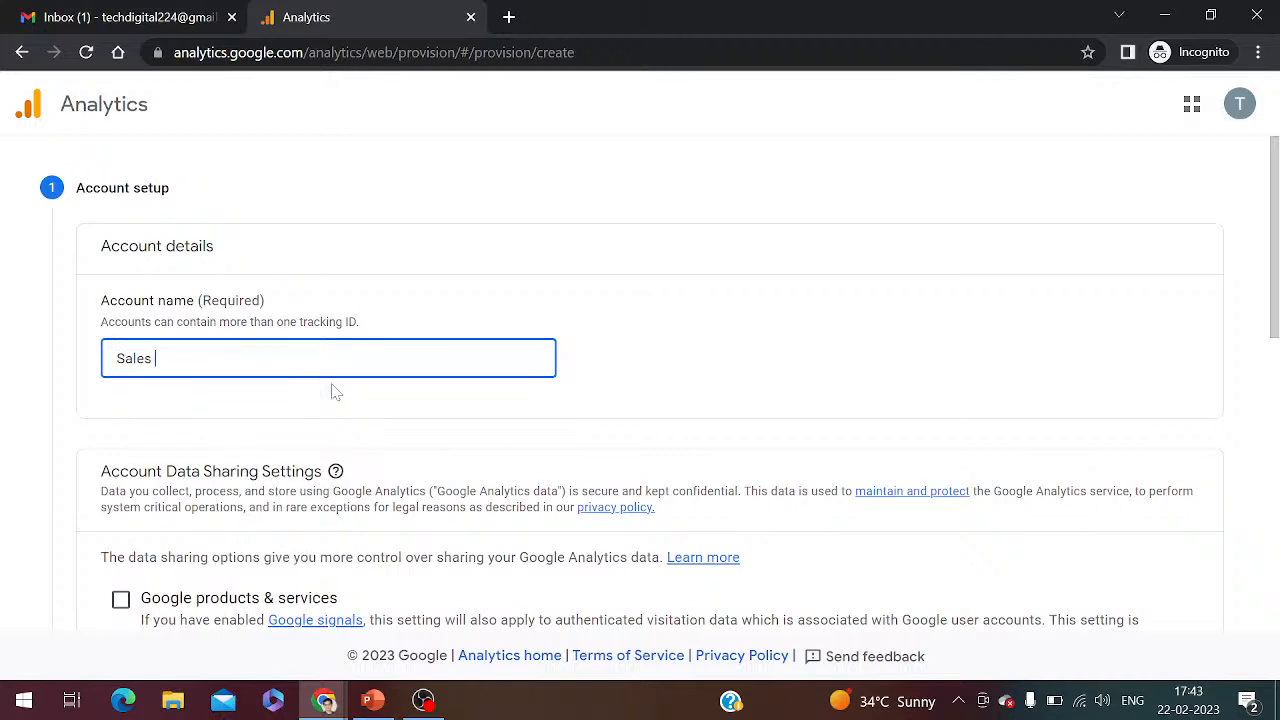
{"action": "type", "text": "Funnel For Beginner"}
{"action": "left_click", "coordinate": [664, 387]}
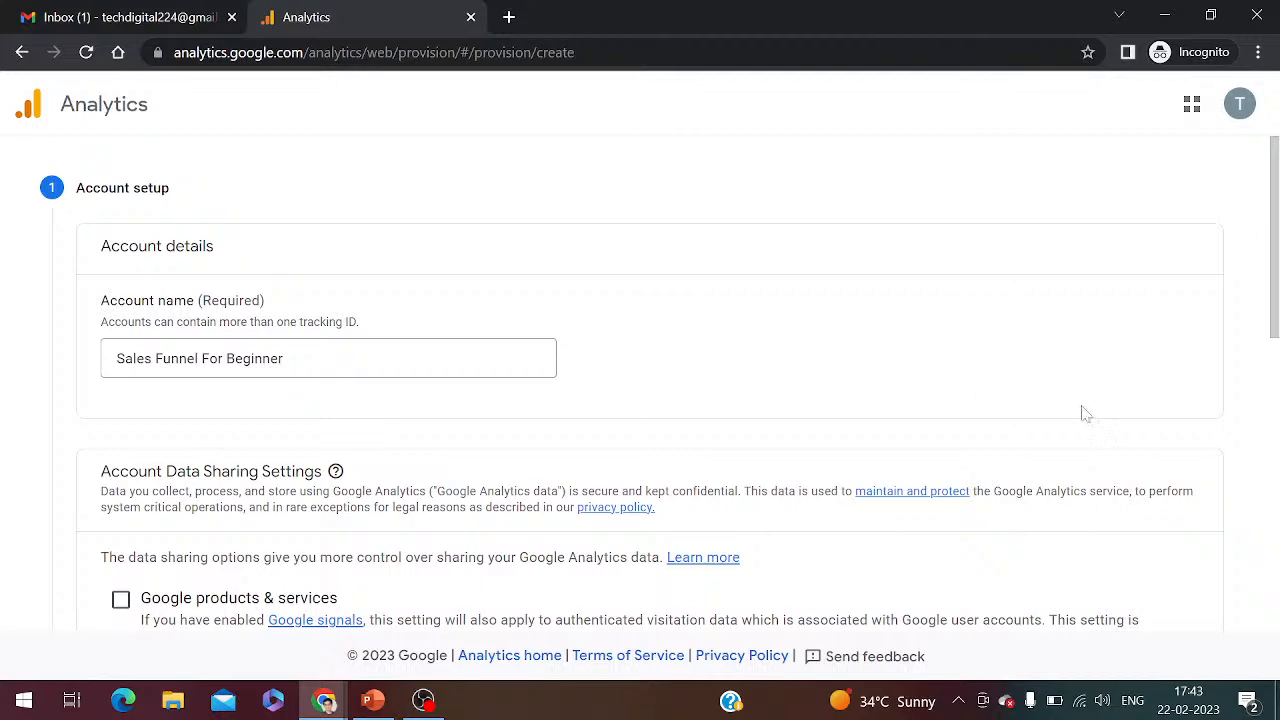
Enable data sharing for Google products & services and continue to the property setup
{"action": "left_click_drag", "start_coordinate": [1276, 315], "coordinate": [1276, 371]}
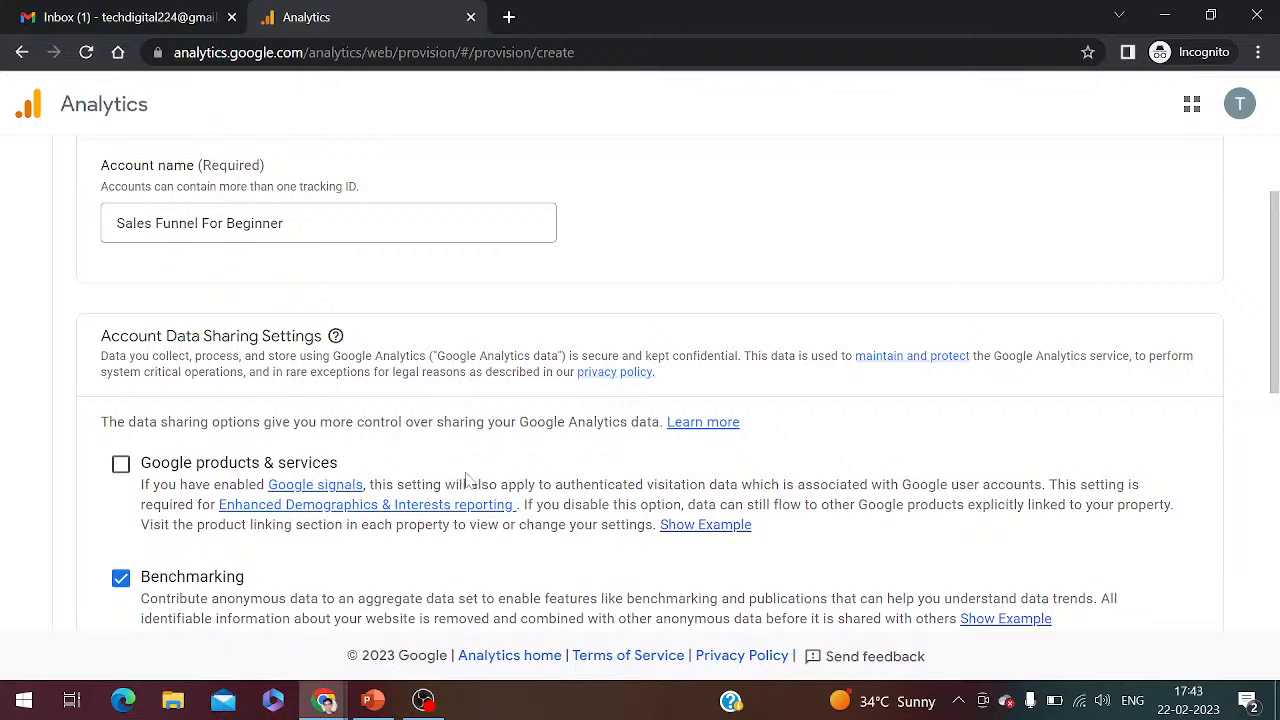
{"action": "left_click", "coordinate": [120, 464]}
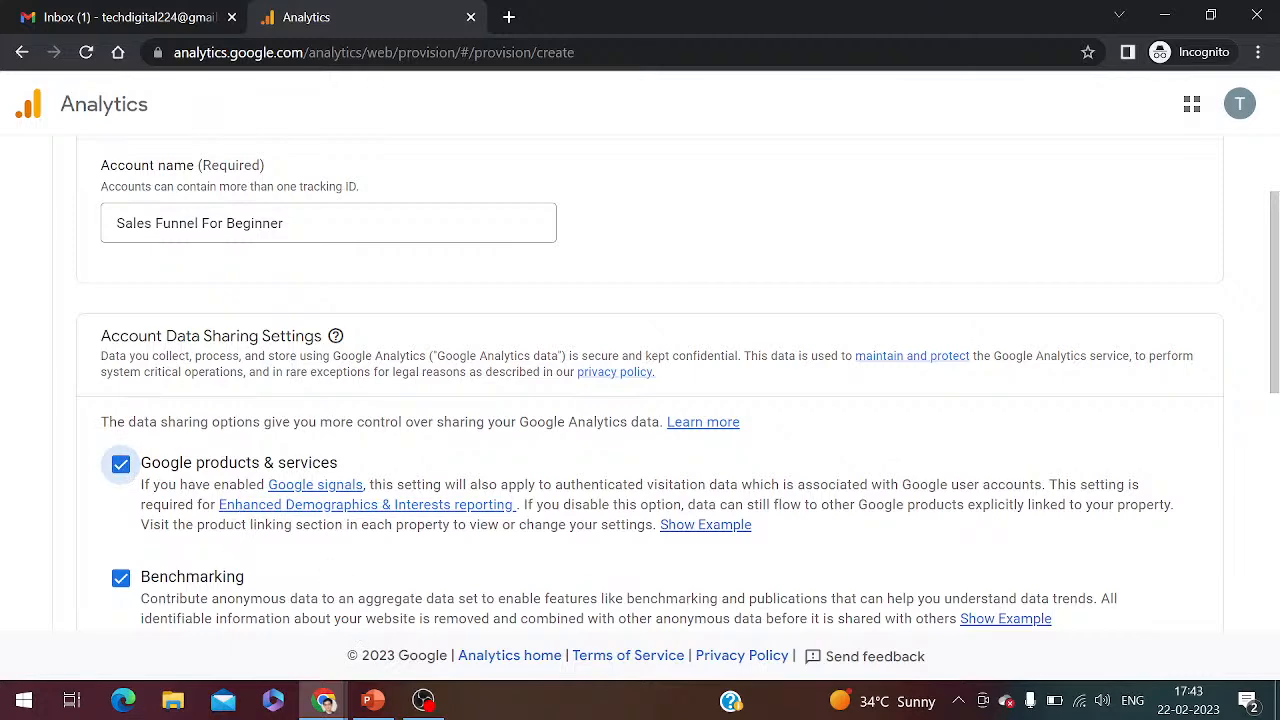
{"action": "left_click_drag", "start_coordinate": [1277, 320], "coordinate": [1277, 498]}
{"action": "left_click_drag", "start_coordinate": [1276, 555], "coordinate": [1277, 580]}
{"action": "left_click", "coordinate": [118, 520]}
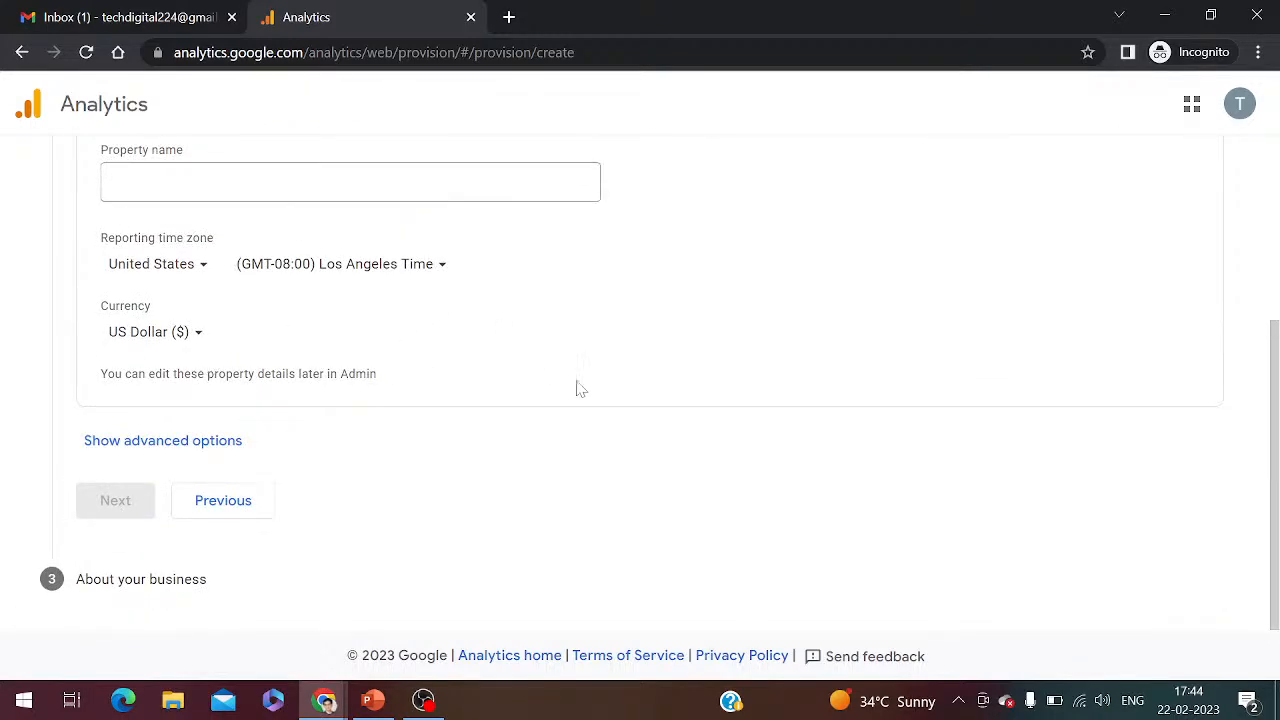
Name the new Google Analytics 4 property "Sales Funnel"
{"action": "scroll", "coordinate": [1258, 296], "scroll_direction": "up", "scroll_amount": 2}
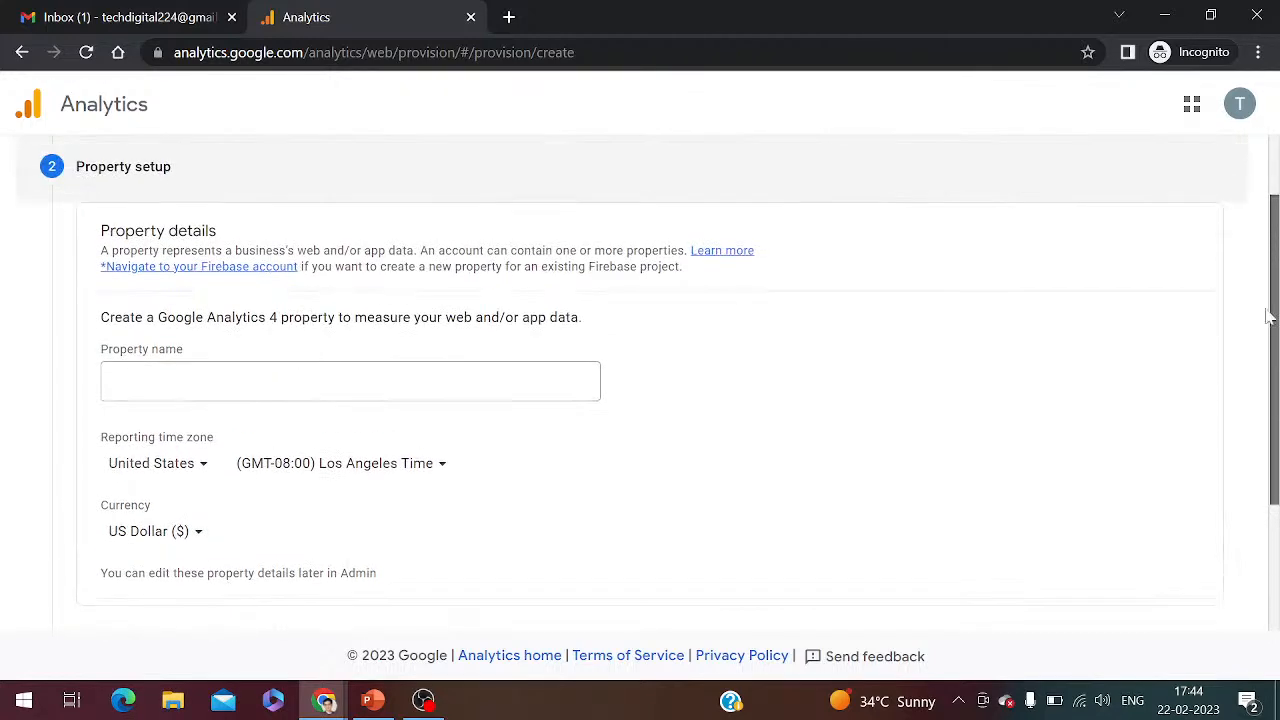
{"action": "left_click_drag", "start_coordinate": [1258, 296], "coordinate": [1251, 240]}
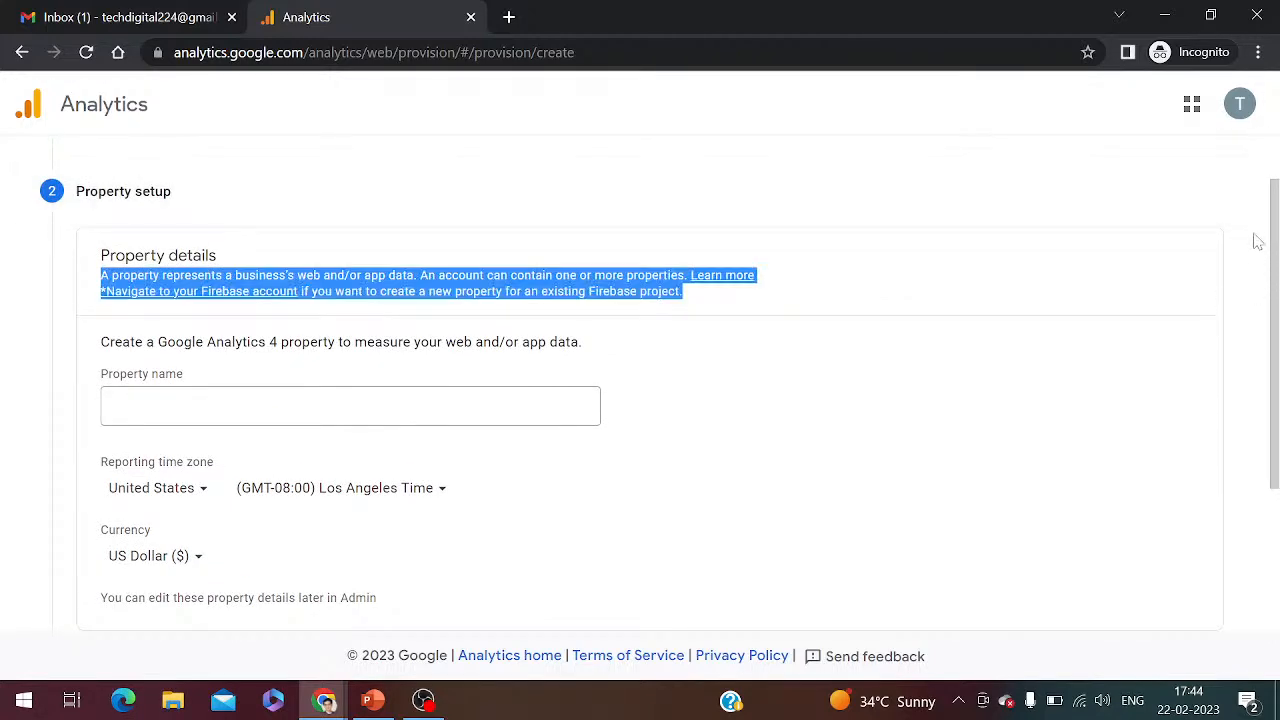
{"action": "left_click", "coordinate": [1193, 340]}
{"action": "left_click_drag", "start_coordinate": [1276, 364], "coordinate": [1277, 264]}
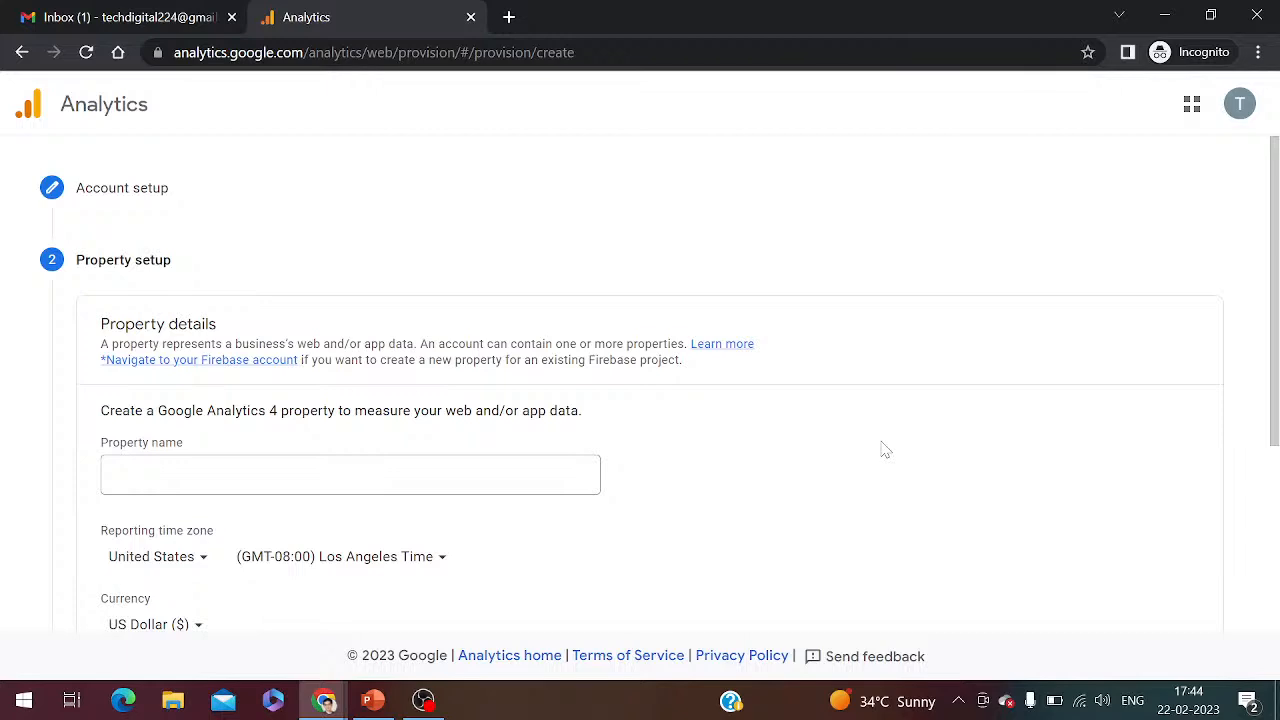
{"action": "left_click", "coordinate": [350, 475]}
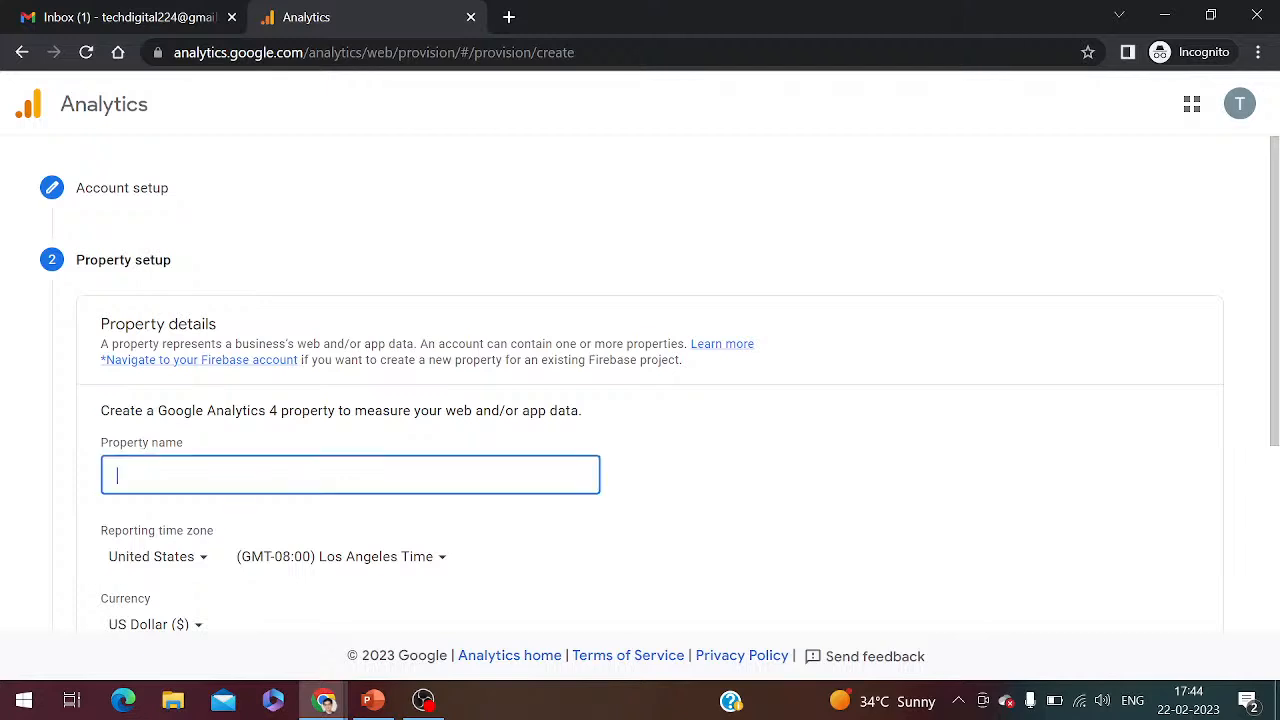
{"action": "type", "text": "Sales Funnel"}
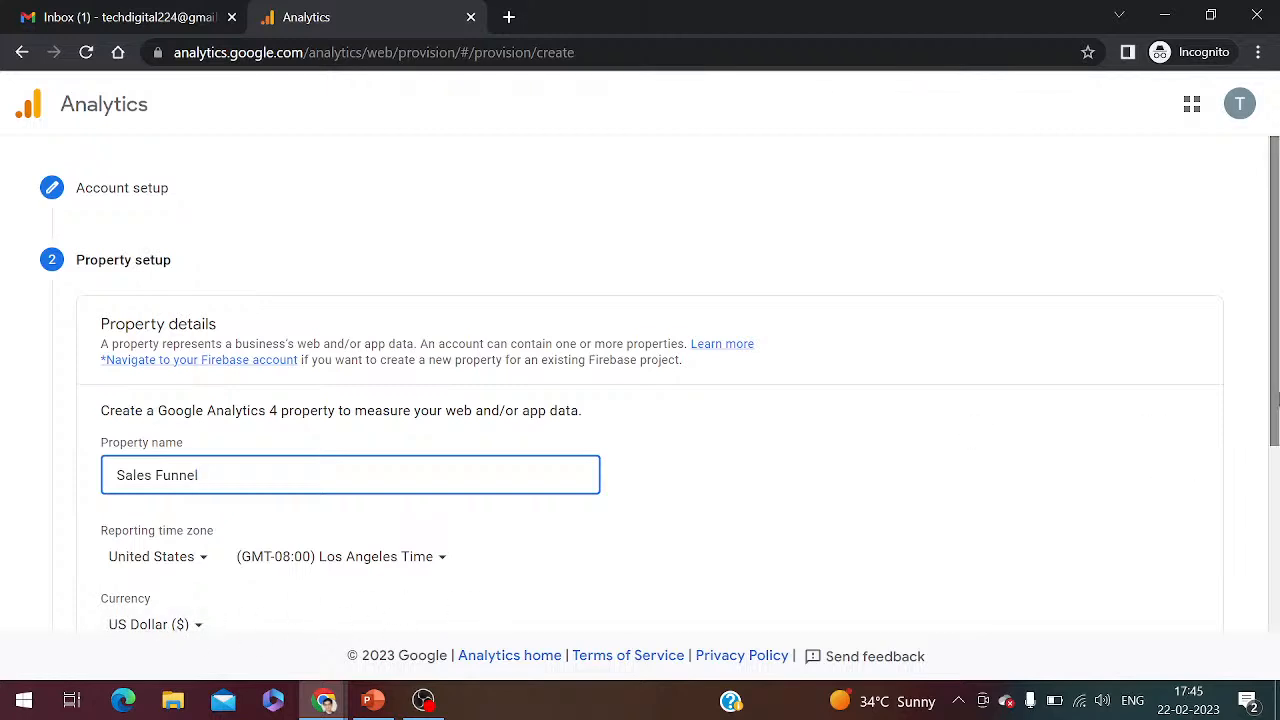
Expand the property's advanced options, leave Universal Analytics property creation off, and continue to the business information
{"action": "left_click_drag", "start_coordinate": [1276, 400], "coordinate": [1276, 553]}
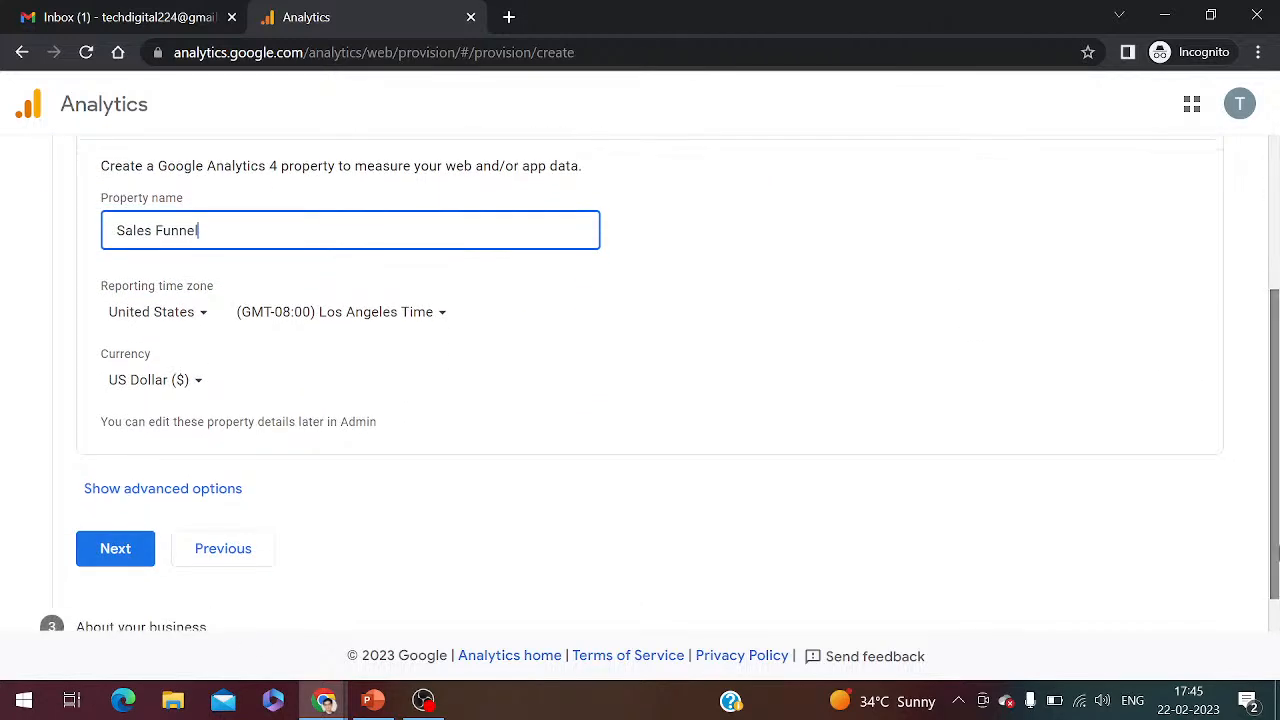
{"action": "left_click", "coordinate": [172, 506]}
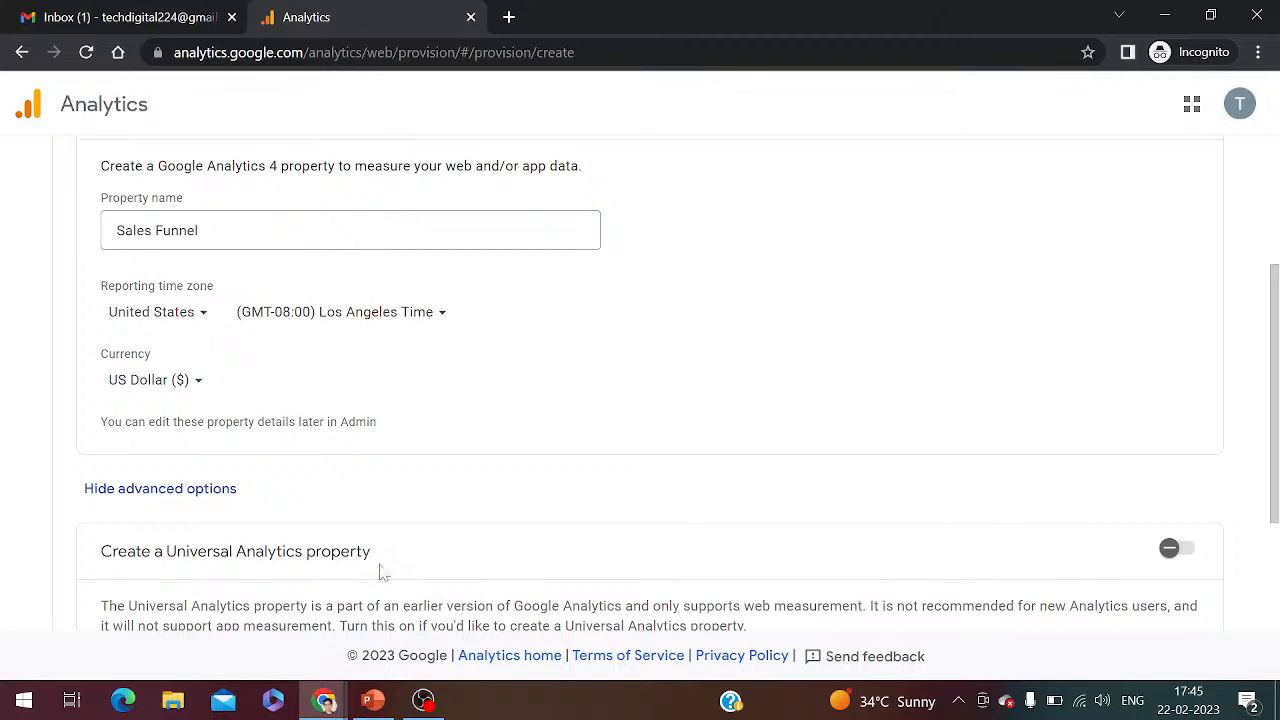
{"action": "left_click_drag", "start_coordinate": [1277, 452], "coordinate": [1277, 515]}
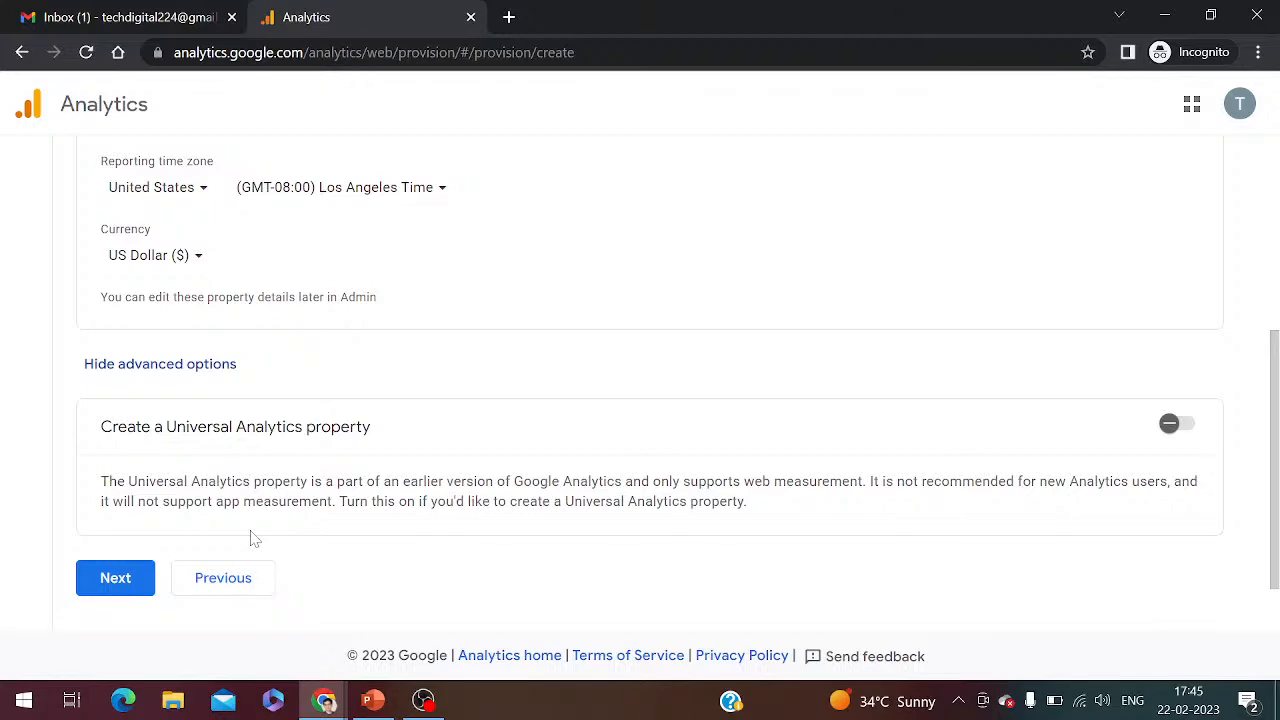
{"action": "left_click", "coordinate": [107, 578]}
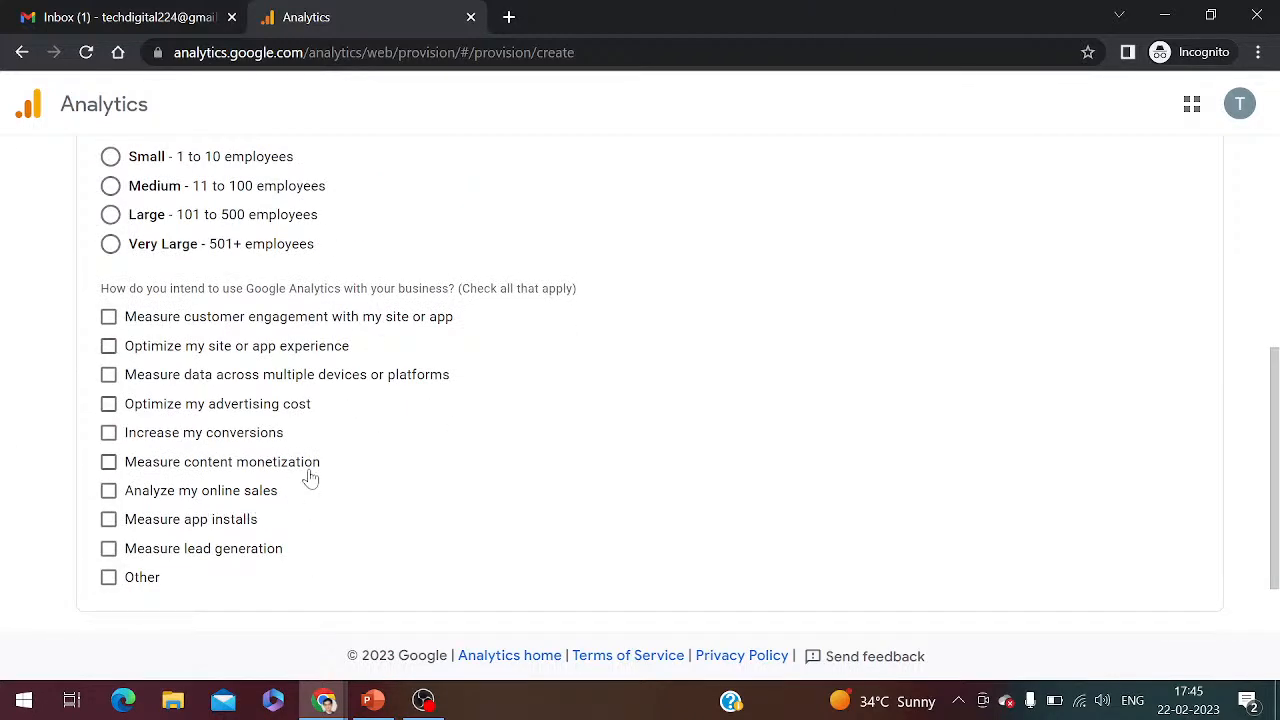
Set the industry category of the business to Other
{"action": "left_click_drag", "start_coordinate": [1275, 505], "coordinate": [1257, 263]}
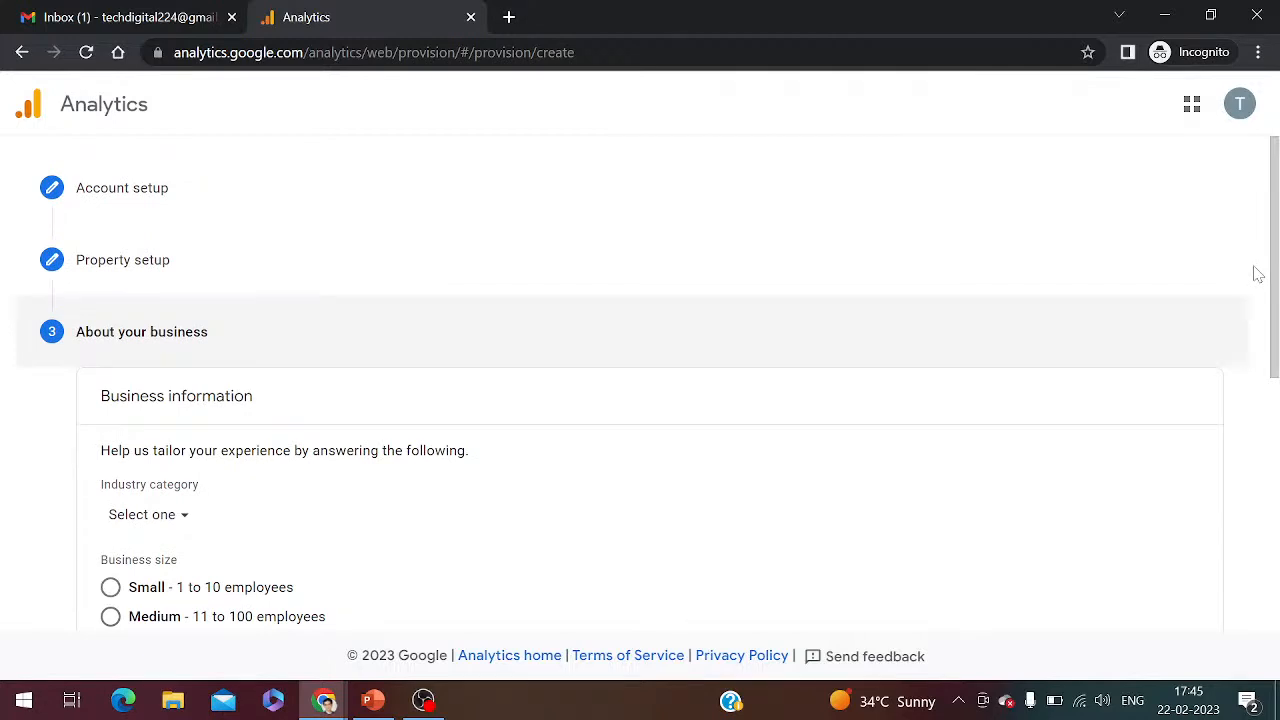
{"action": "left_click", "coordinate": [186, 527]}
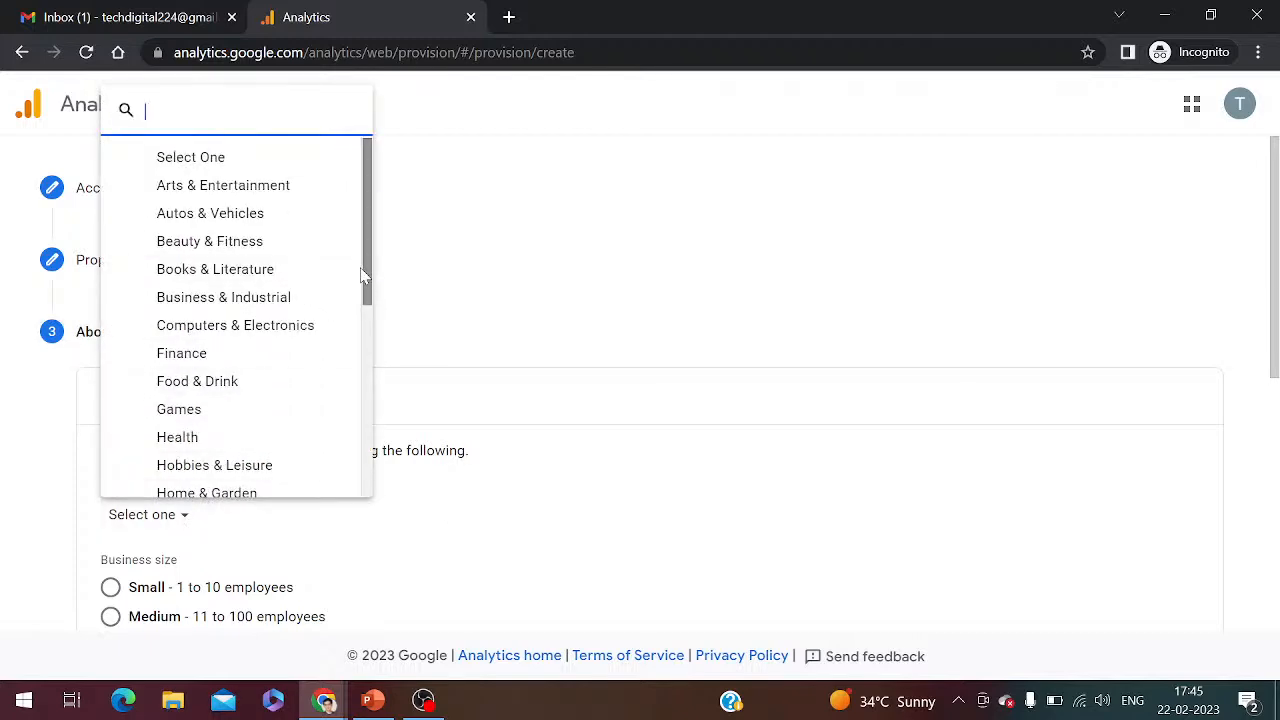
{"action": "left_click_drag", "start_coordinate": [366, 286], "coordinate": [385, 376]}
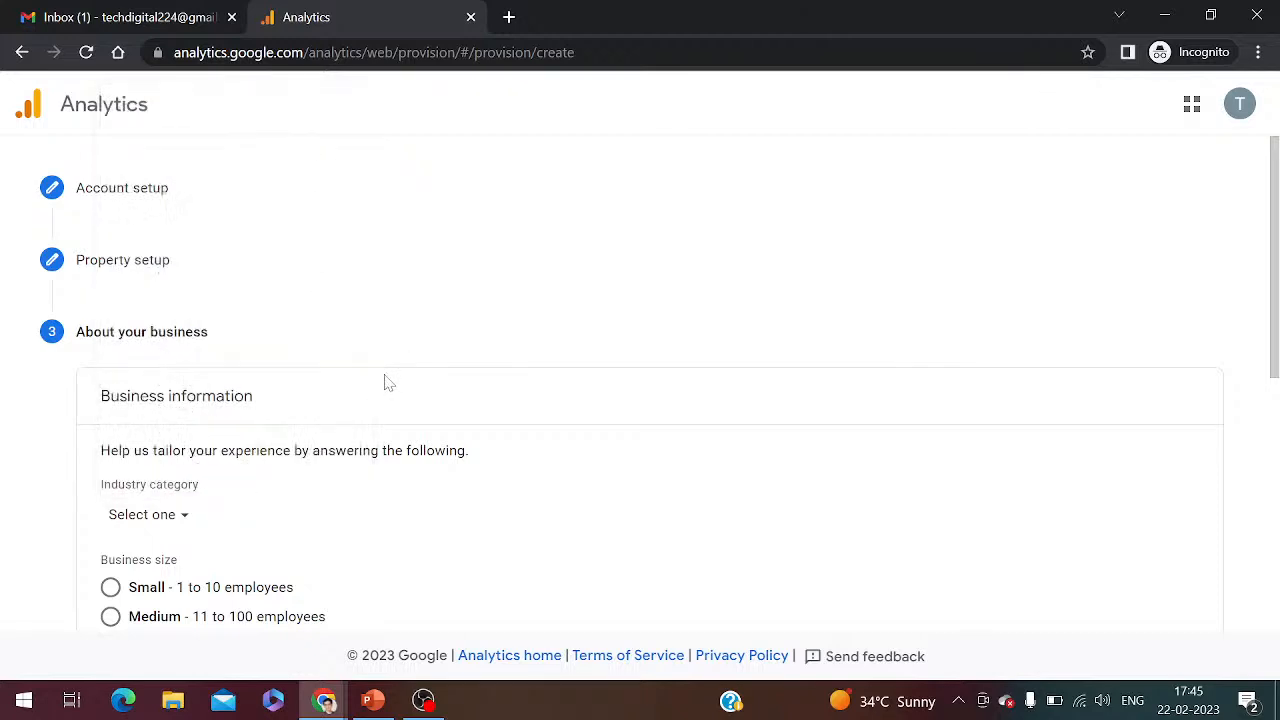
{"action": "left_click", "coordinate": [192, 515]}
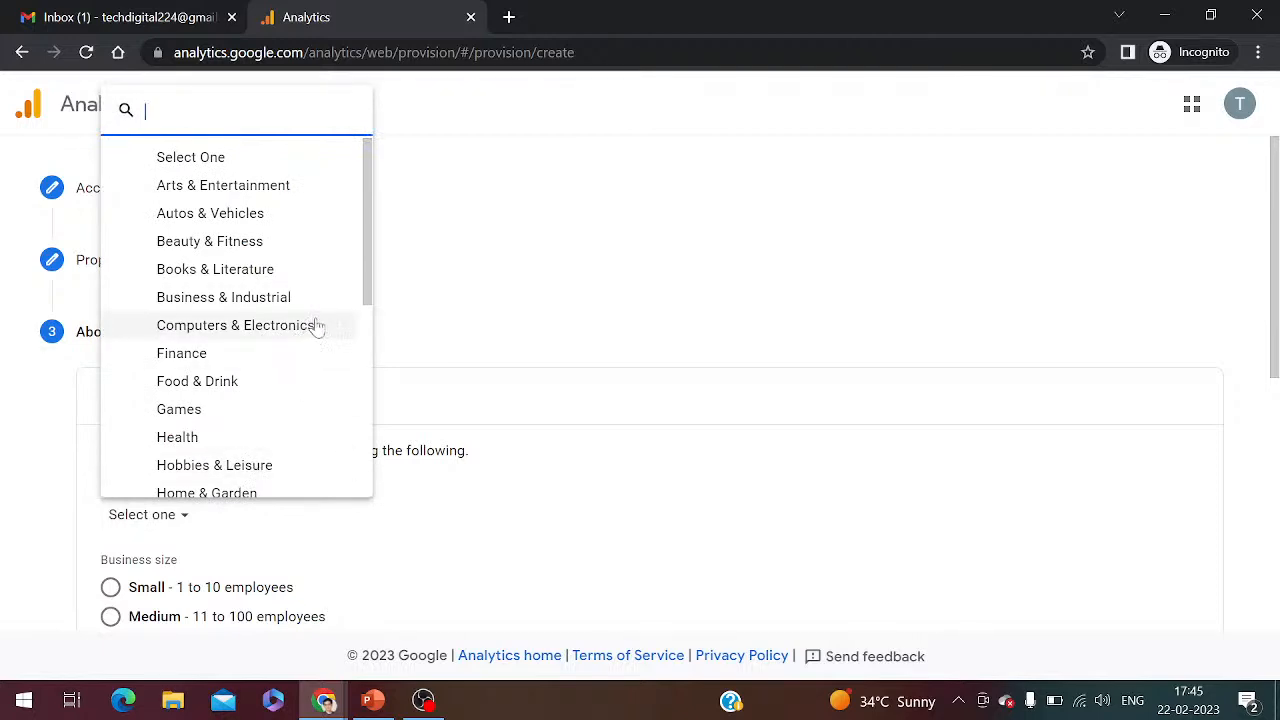
{"action": "left_click_drag", "start_coordinate": [366, 304], "coordinate": [374, 509]}
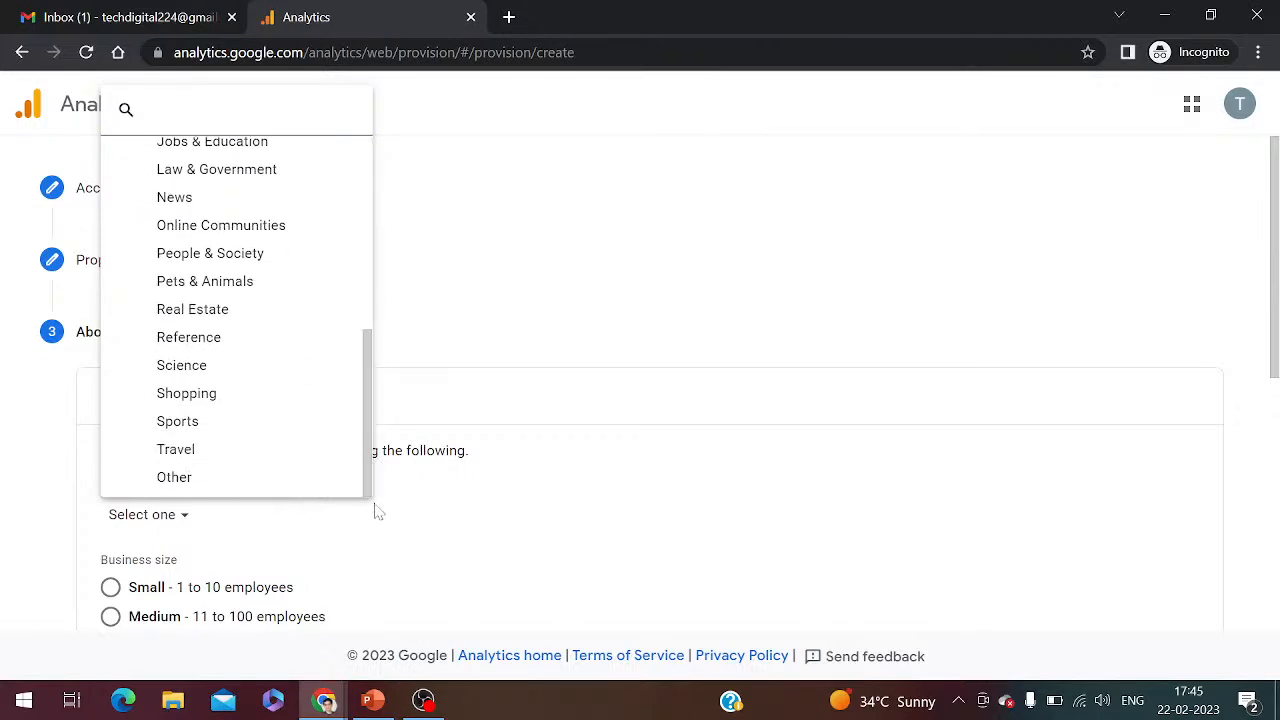
{"action": "left_click", "coordinate": [196, 480]}
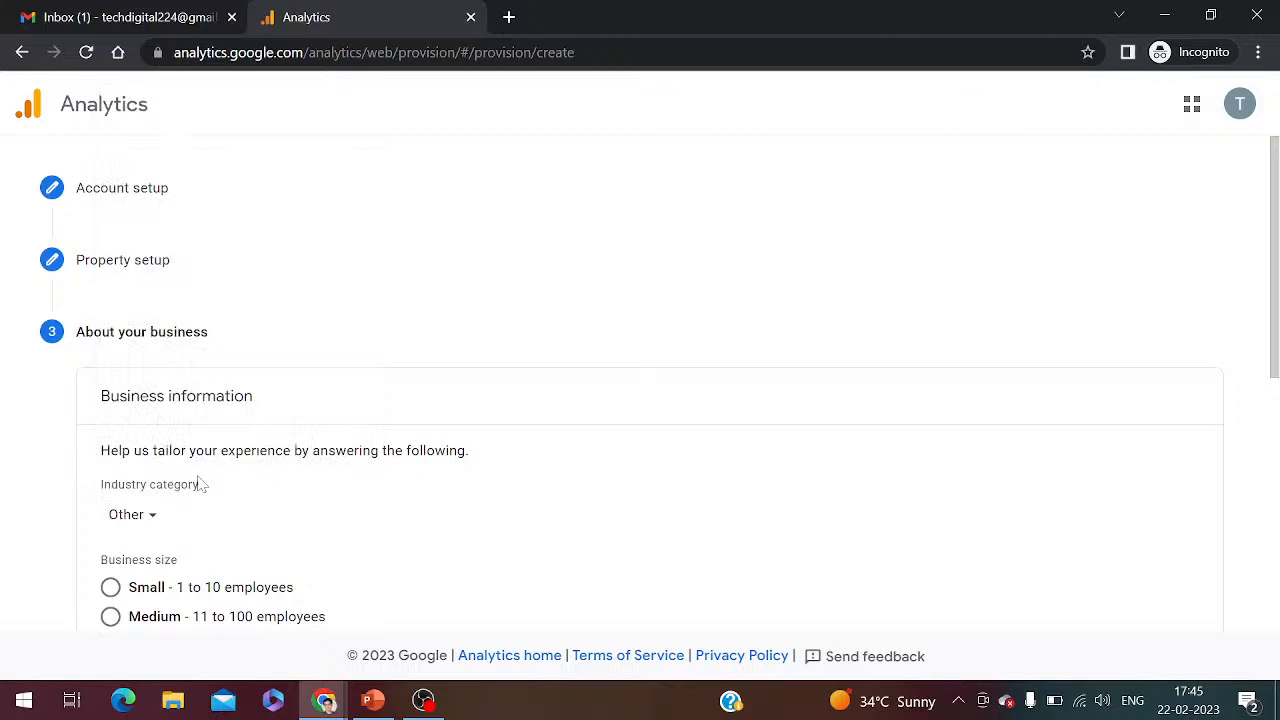
Set the business size to Medium (11 to 100 employees) and choose "Increase my conversions" as an intended use
{"action": "left_click", "coordinate": [112, 618]}
{"action": "left_click_drag", "start_coordinate": [1274, 294], "coordinate": [1276, 450]}
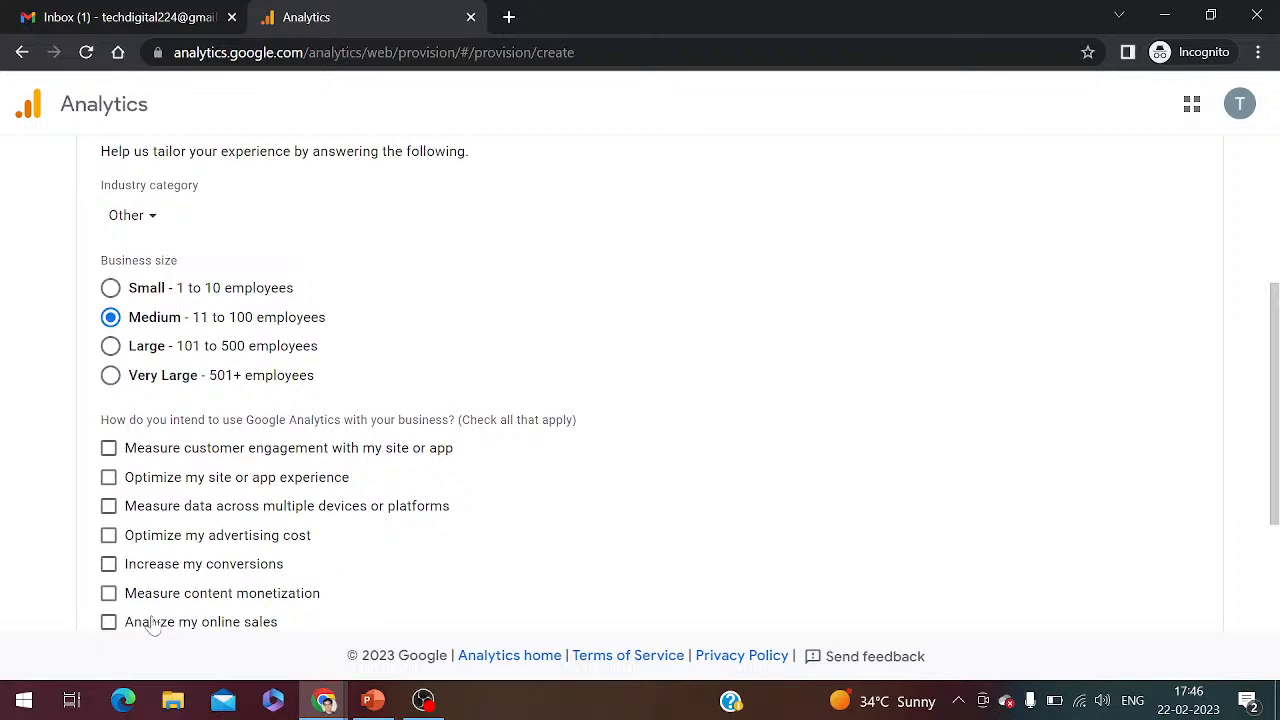
{"action": "left_click", "coordinate": [108, 564]}
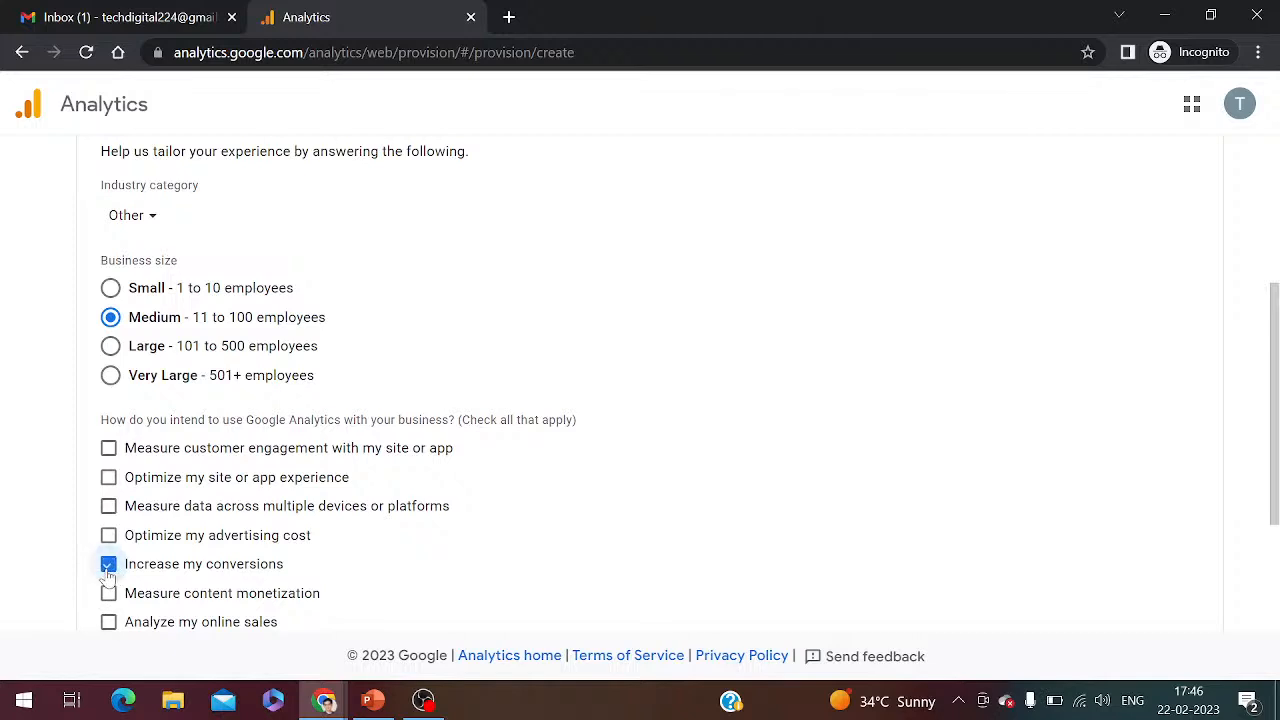
Select all remaining intended uses of Google Analytics except "Measure app installs" and "Other", and create the account
{"action": "left_click", "coordinate": [109, 622]}
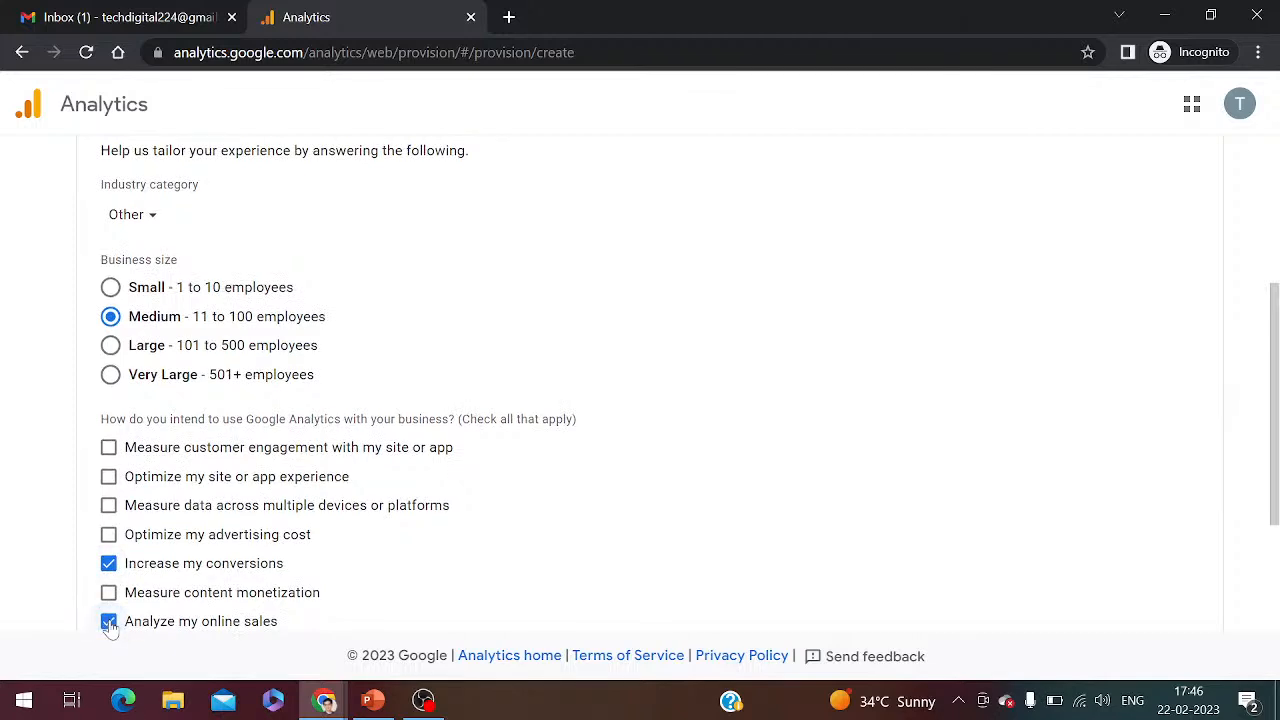
{"action": "left_click", "coordinate": [104, 541]}
{"action": "left_click", "coordinate": [108, 477]}
{"action": "left_click", "coordinate": [107, 508]}
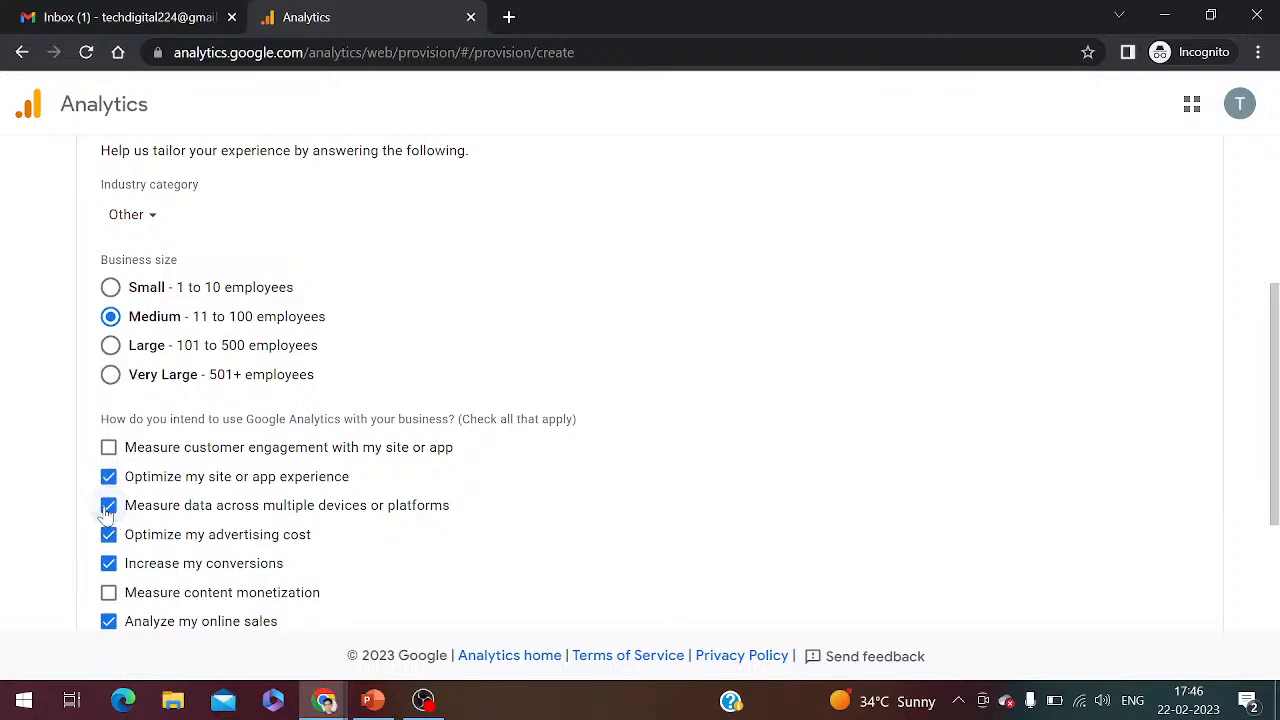
{"action": "left_click", "coordinate": [107, 450]}
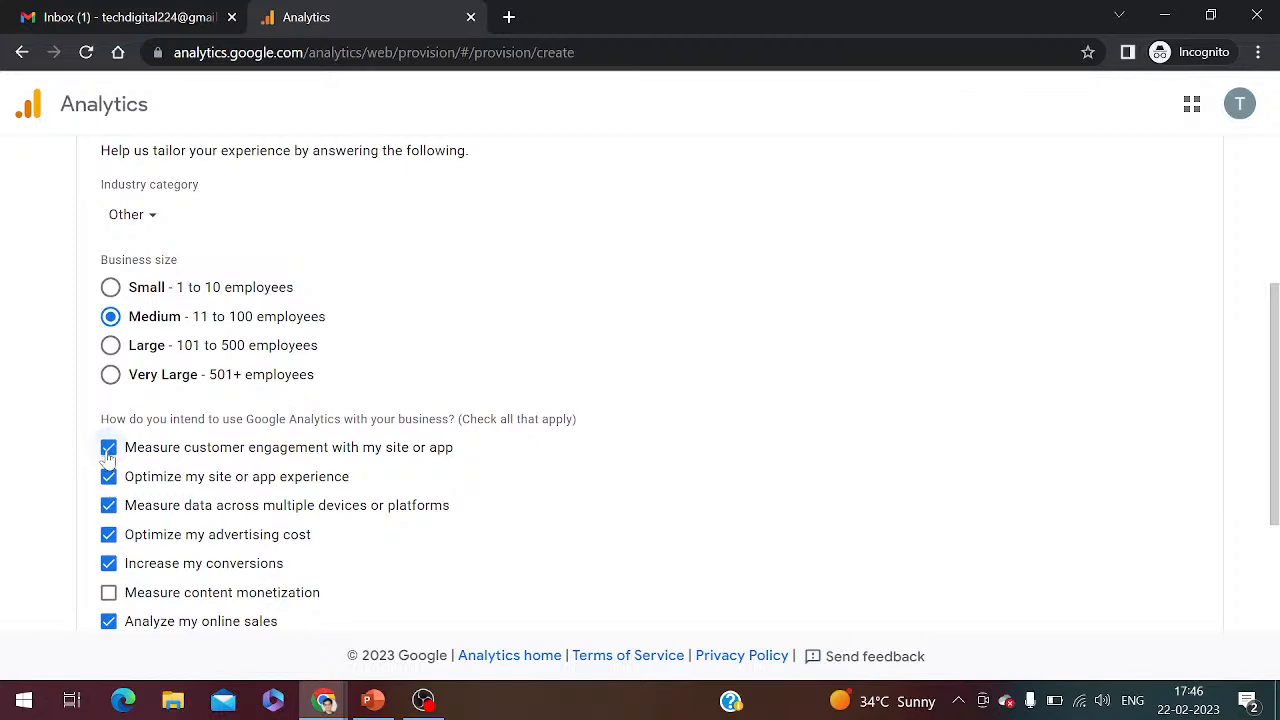
{"action": "left_click", "coordinate": [109, 593]}
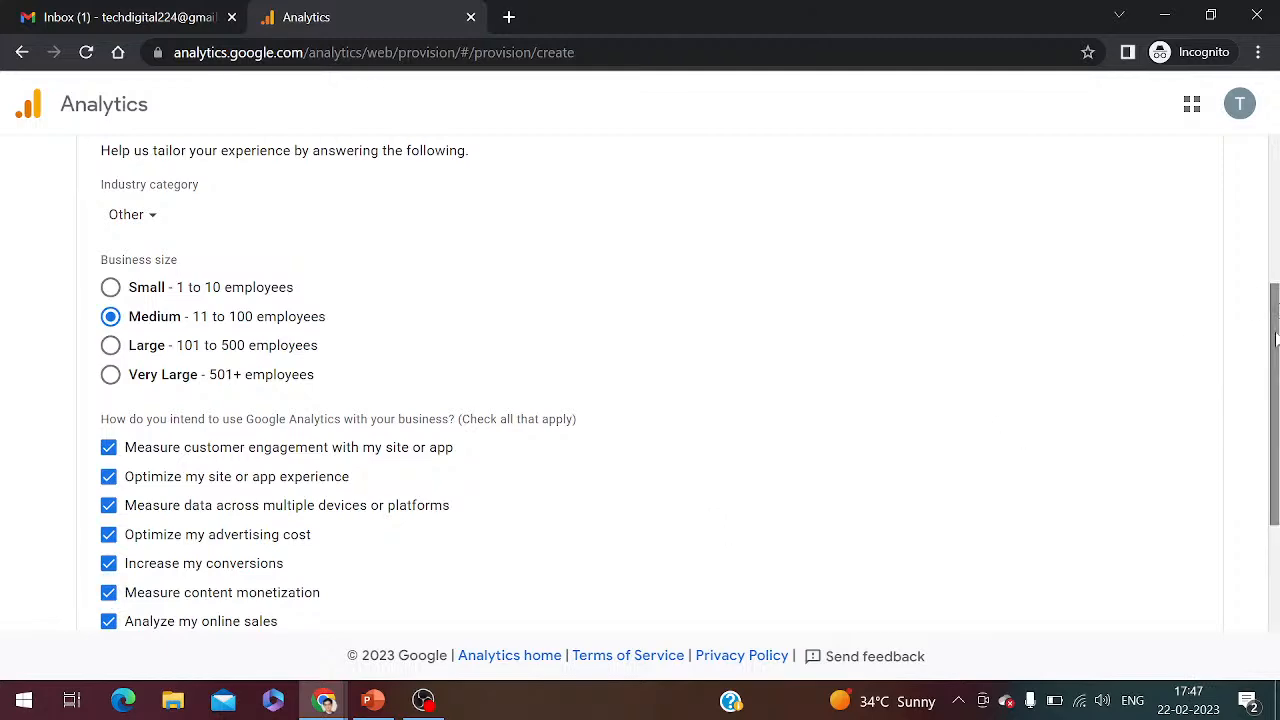
{"action": "left_click_drag", "start_coordinate": [1277, 380], "coordinate": [1277, 476]}
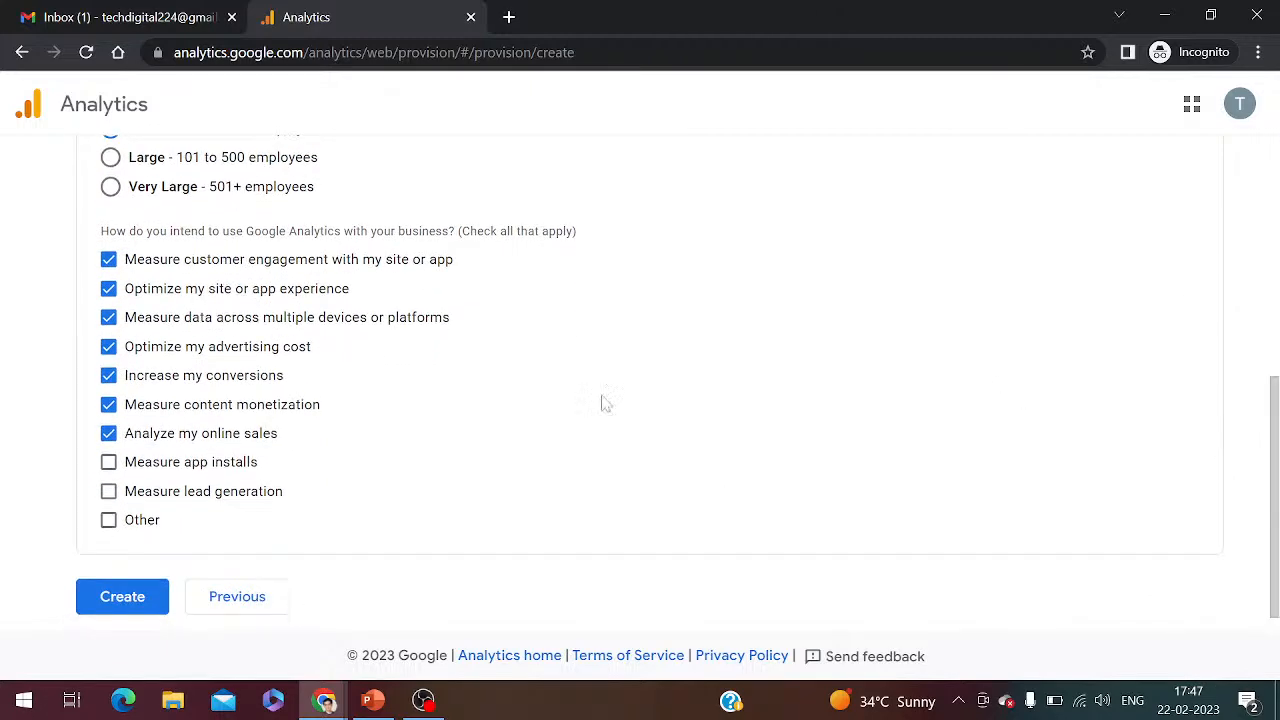
{"action": "left_click", "coordinate": [109, 491]}
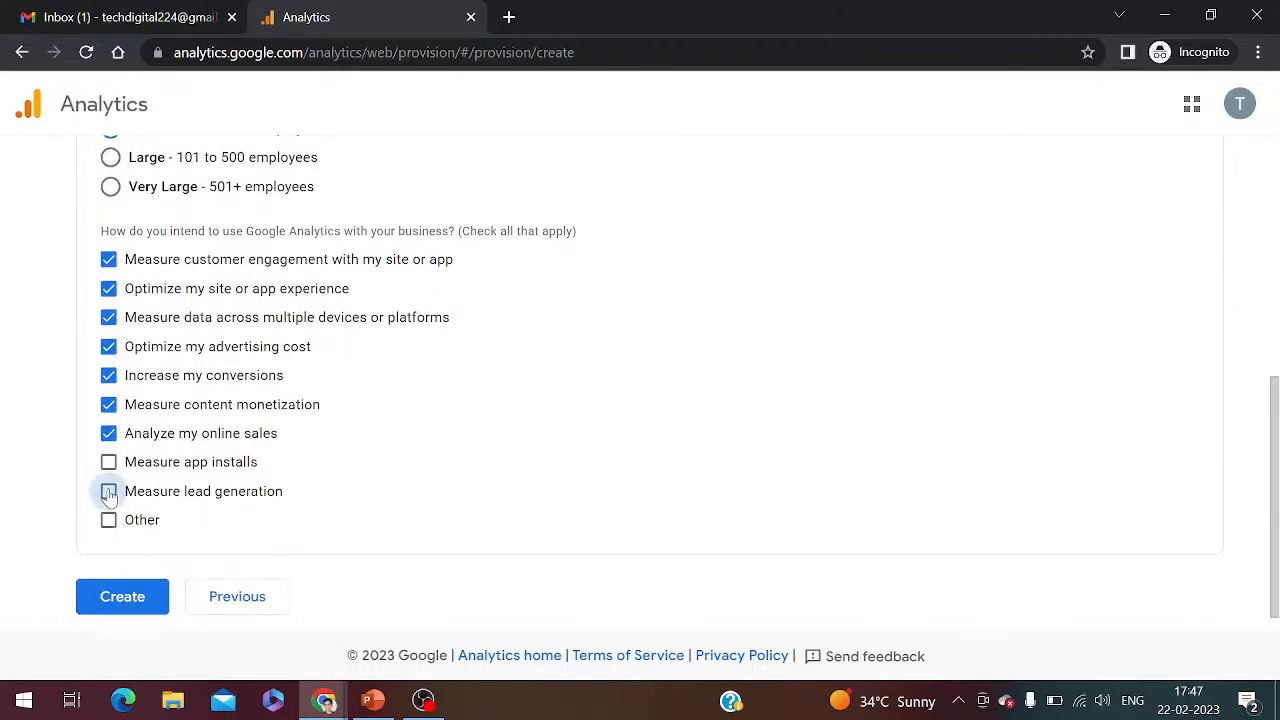
{"action": "left_click", "coordinate": [121, 598]}
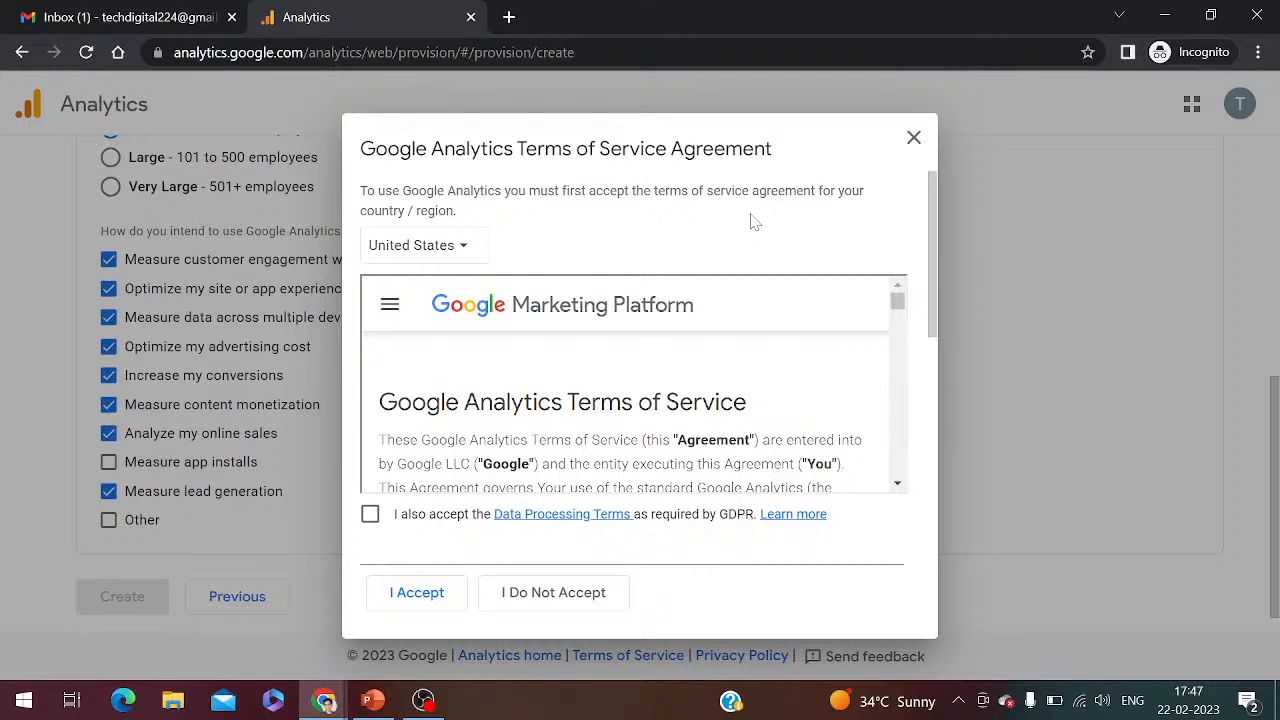
Accept the United States Terms of Service, including the GDPR Data Processing Terms and the Measurement Controller-Controller Data Protection Terms
{"action": "left_click", "coordinate": [370, 514]}
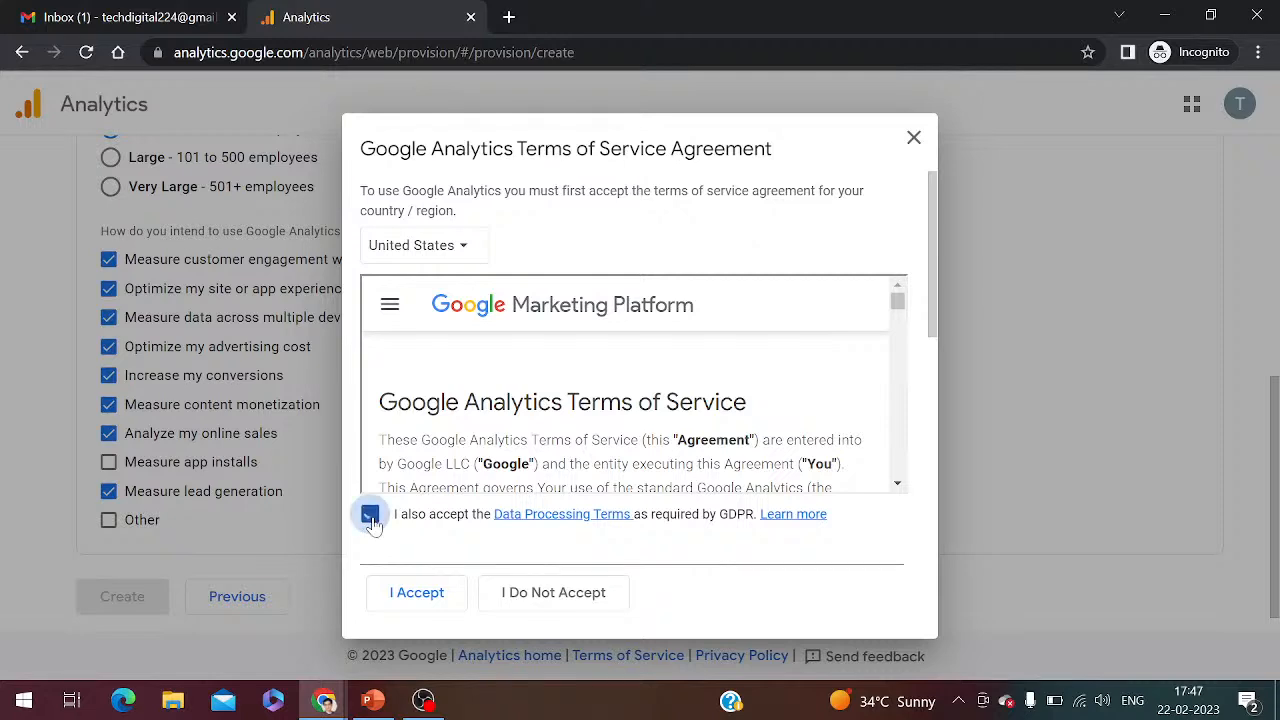
{"action": "left_click", "coordinate": [411, 598]}
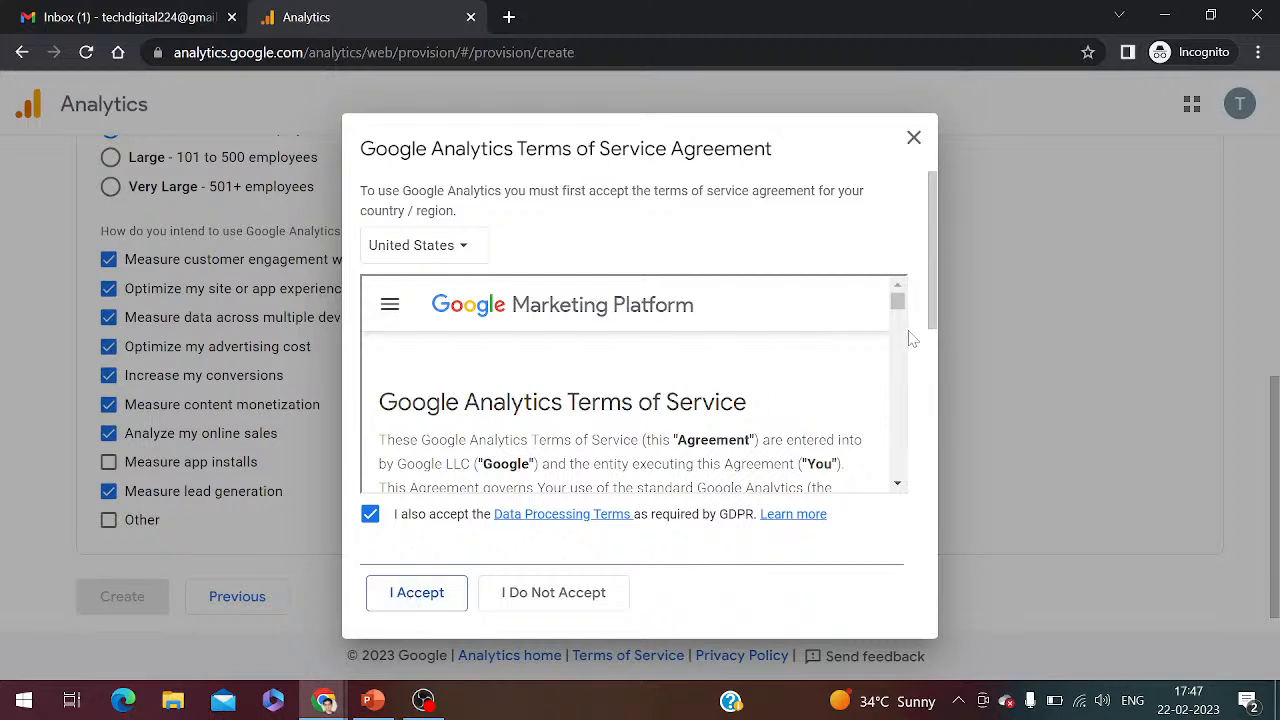
{"action": "left_click_drag", "start_coordinate": [896, 300], "coordinate": [903, 490]}
{"action": "left_click_drag", "start_coordinate": [931, 320], "coordinate": [948, 551]}
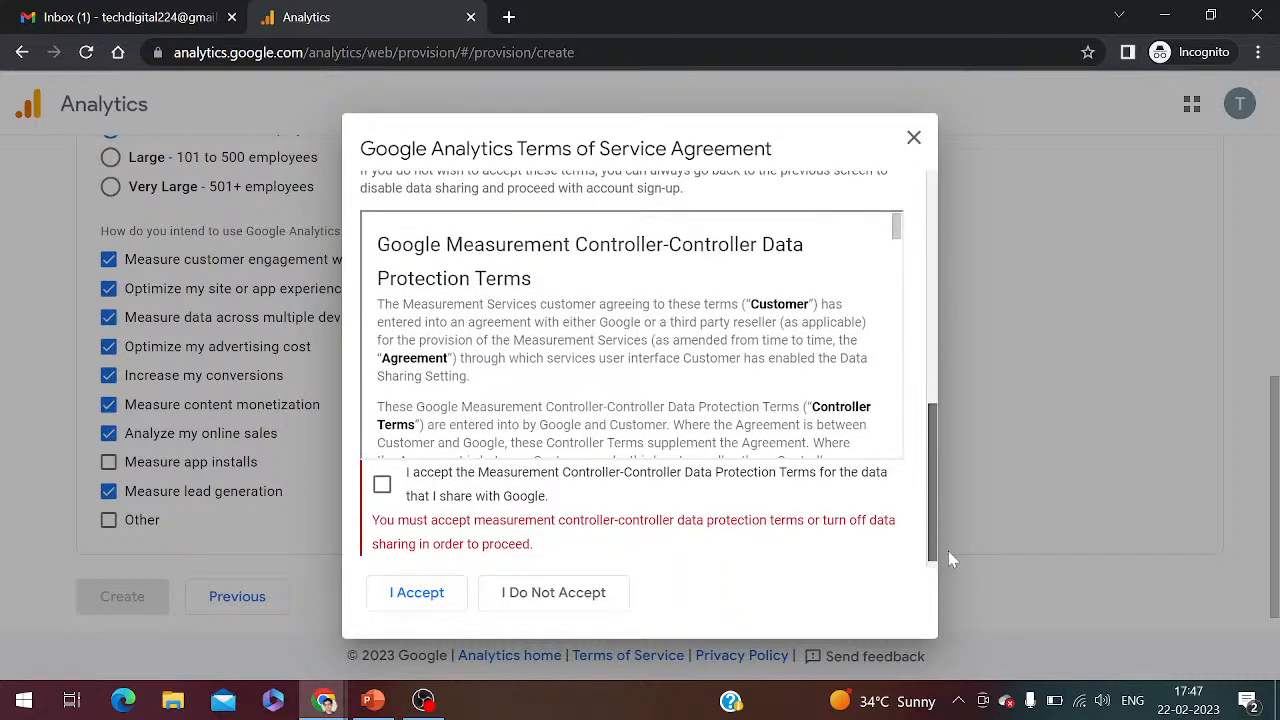
{"action": "left_click", "coordinate": [382, 486]}
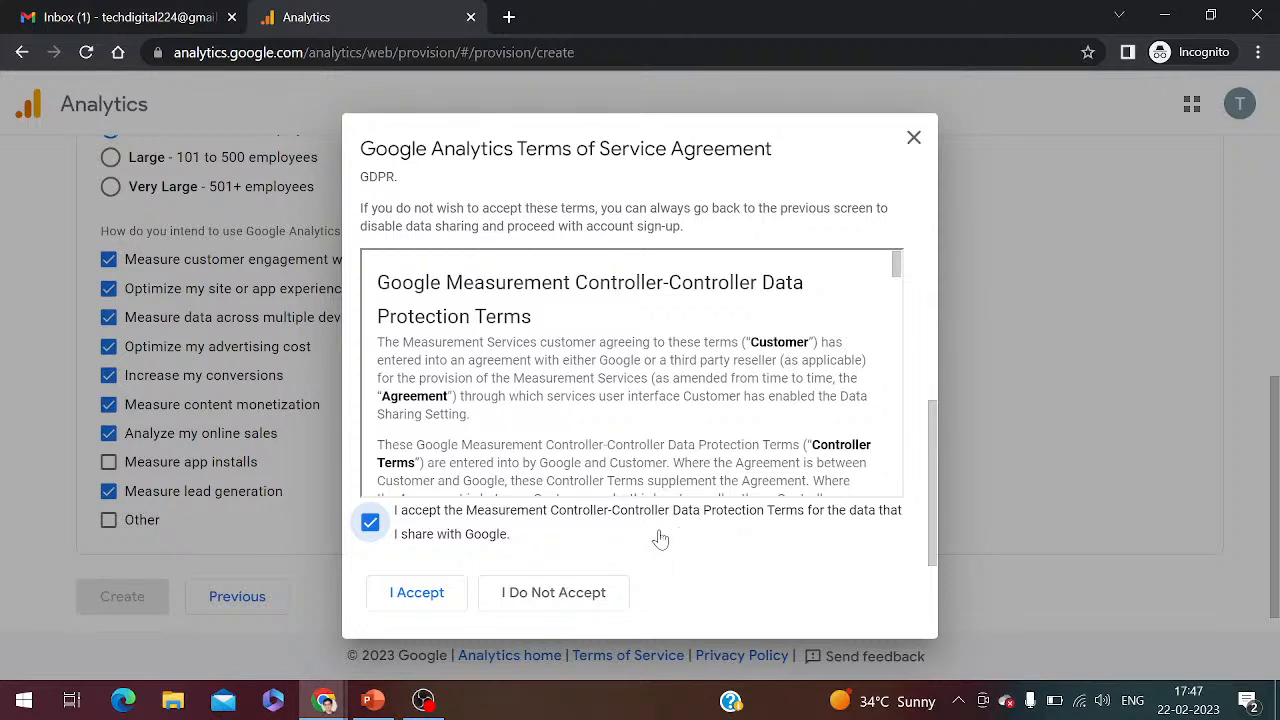
{"action": "left_click", "coordinate": [417, 596]}
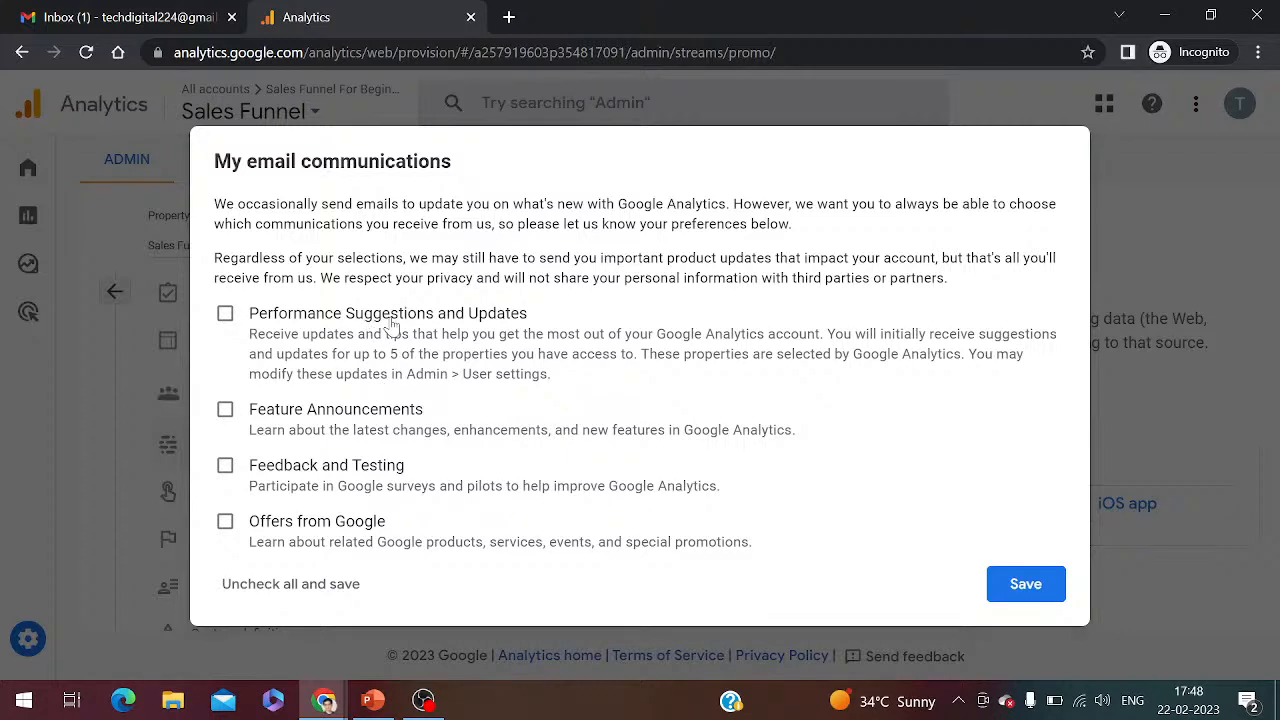
Opt in to all four kinds of email communications, save the preferences, and dismiss the Google Analytics 4 tour
{"action": "left_click", "coordinate": [228, 318]}
{"action": "left_click", "coordinate": [228, 412]}
{"action": "left_click", "coordinate": [225, 521]}
{"action": "left_click", "coordinate": [225, 466]}
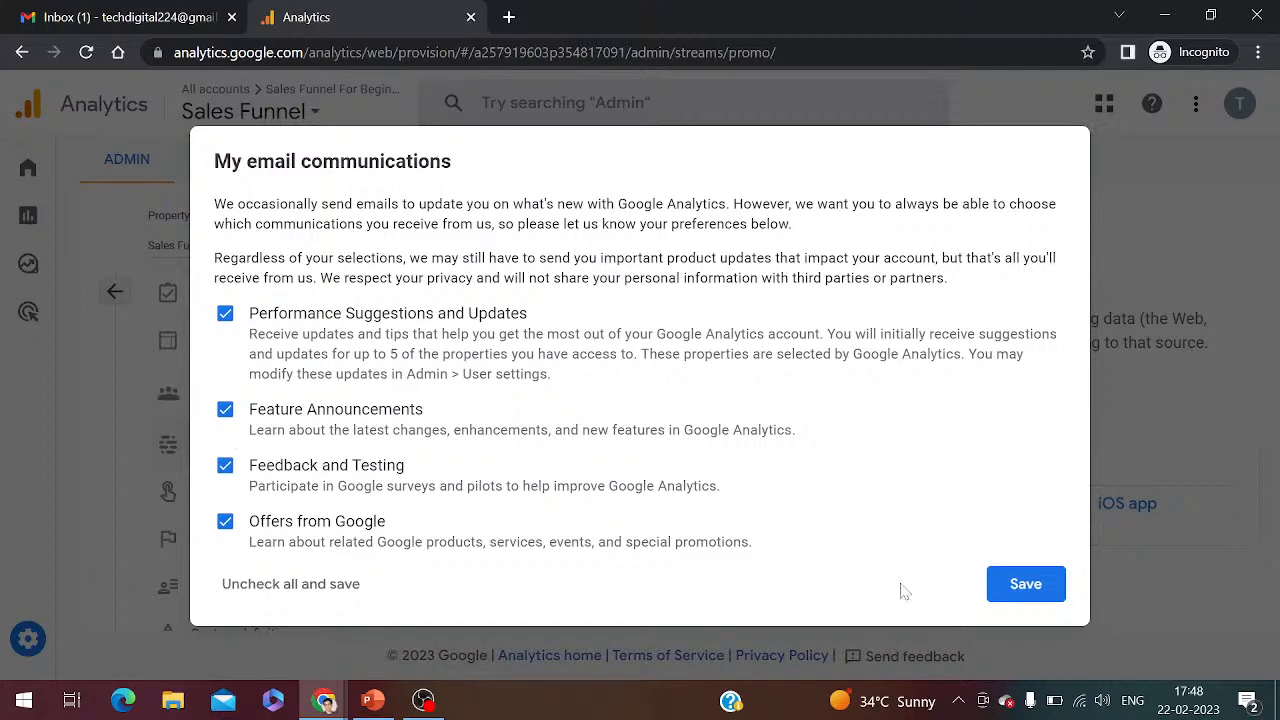
{"action": "left_click", "coordinate": [1028, 586]}
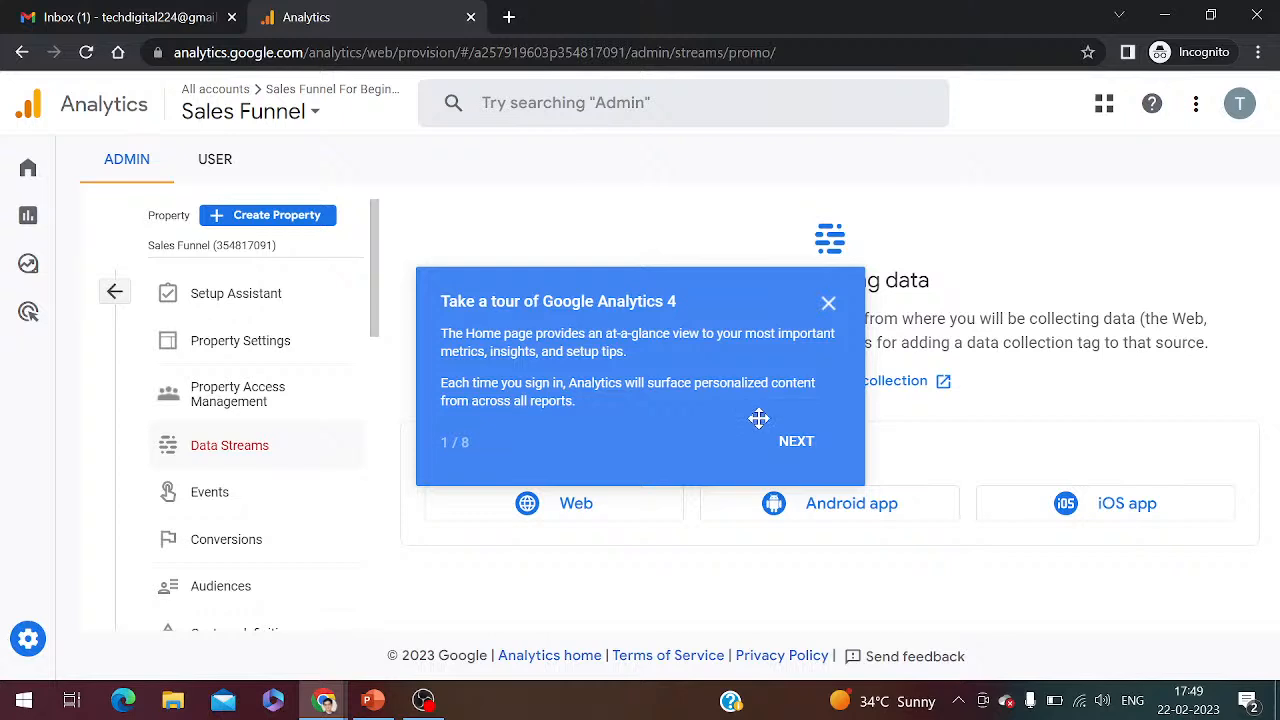
{"action": "left_click", "coordinate": [805, 448]}
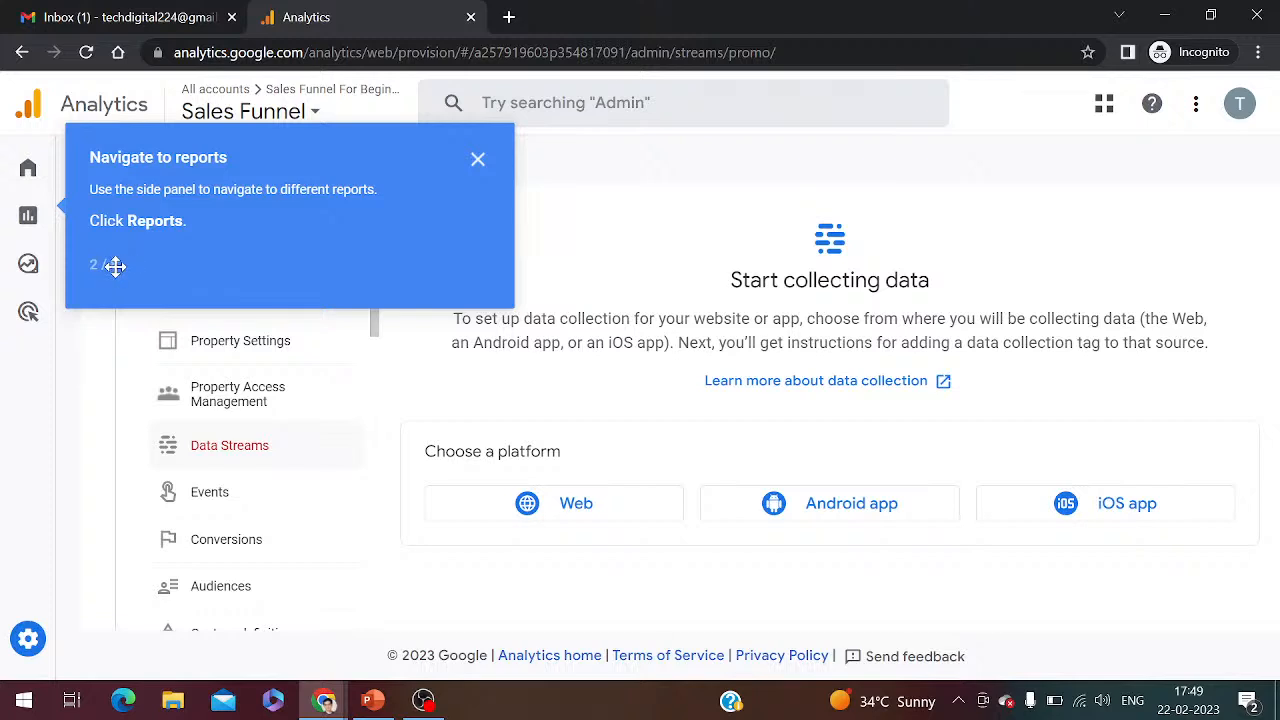
{"action": "left_click", "coordinate": [479, 163]}
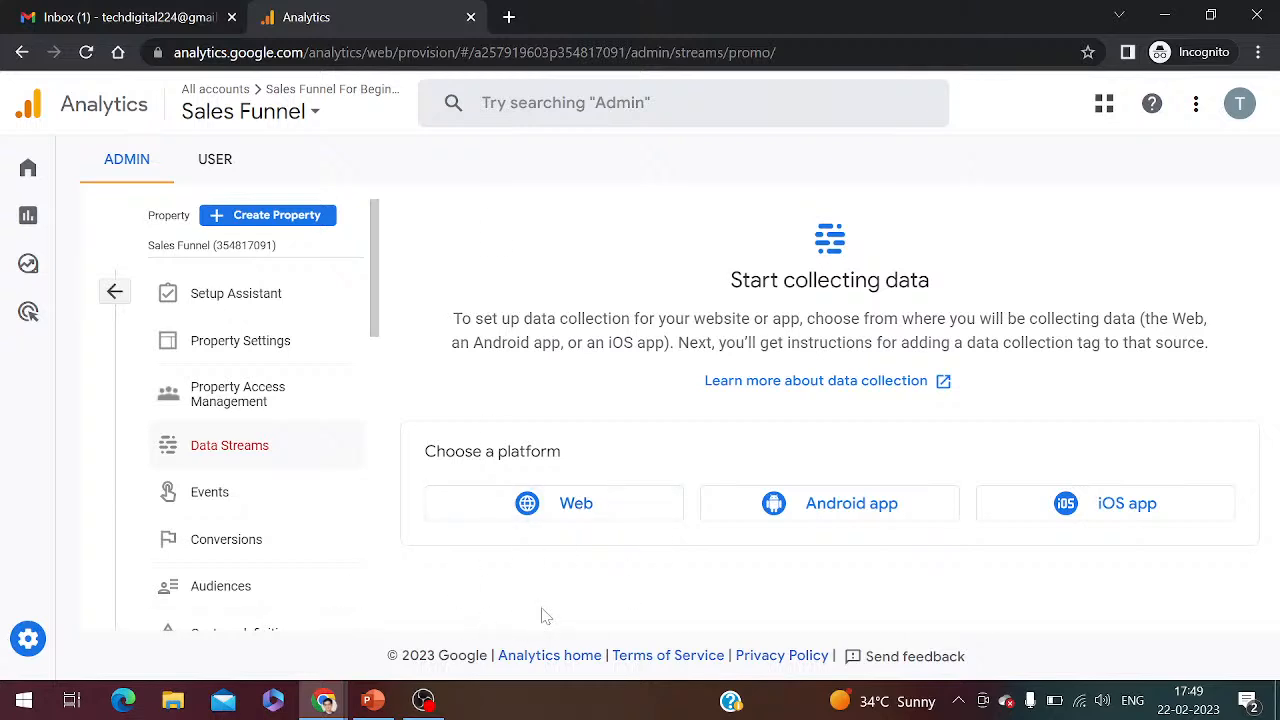
Switch to the PowerPoint presentation and read slides 2 and 3 on tracking events in Google Analytics 4
{"action": "left_click", "coordinate": [372, 700]}
{"action": "left_click", "coordinate": [80, 288]}
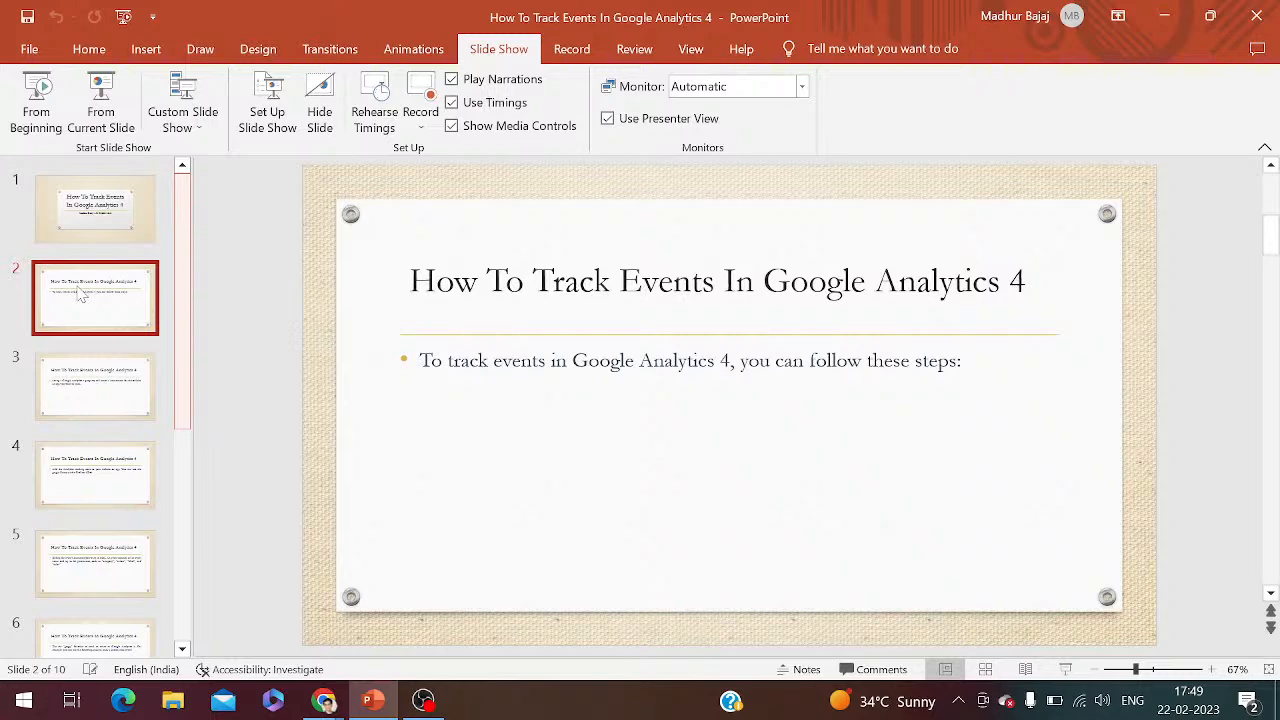
{"action": "left_click", "coordinate": [70, 393]}
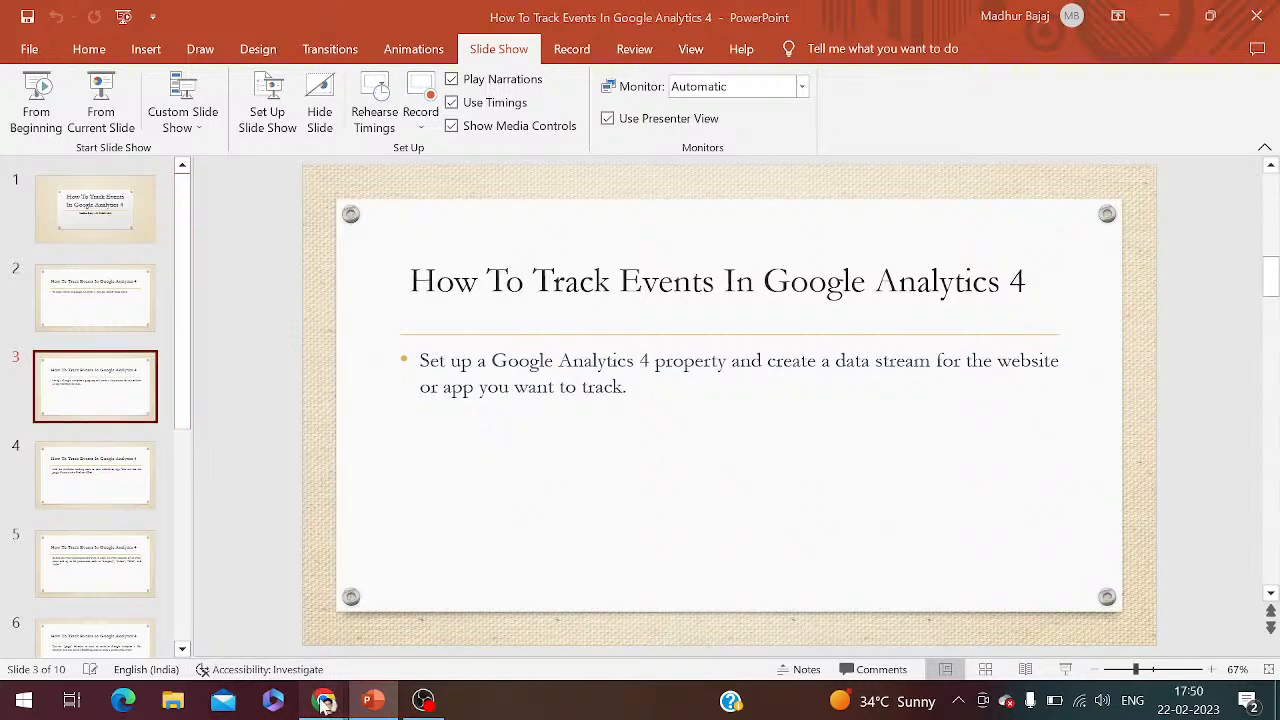
Return to the Chrome window with the Sales Funnel property and start setting up a web data stream
{"action": "mouse_move", "coordinate": [343, 706]}
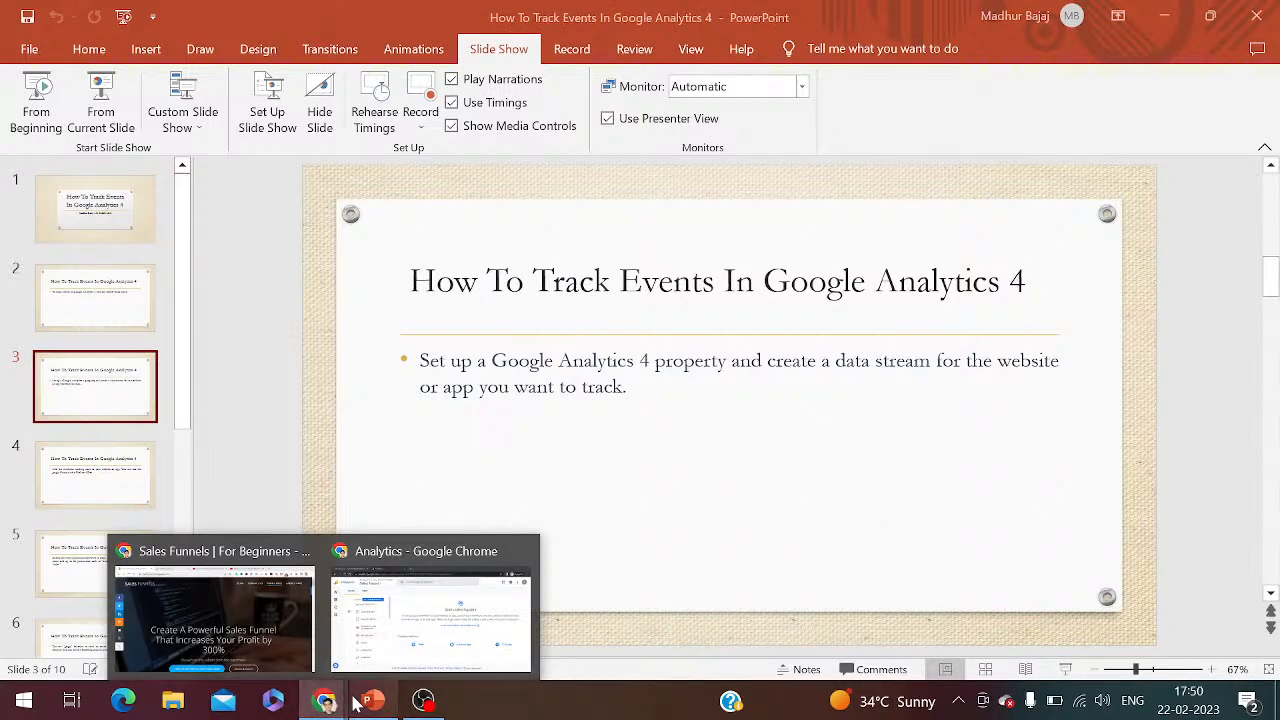
{"action": "left_click", "coordinate": [272, 632]}
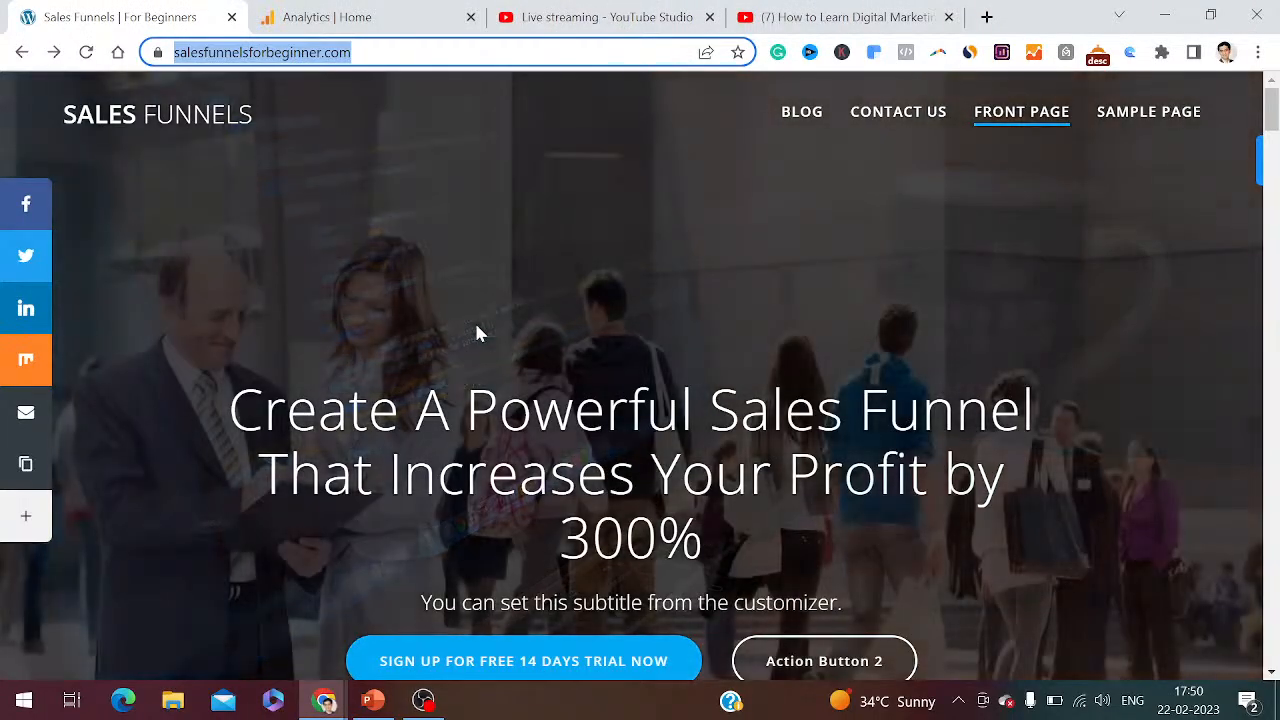
{"action": "left_click", "coordinate": [557, 20]}
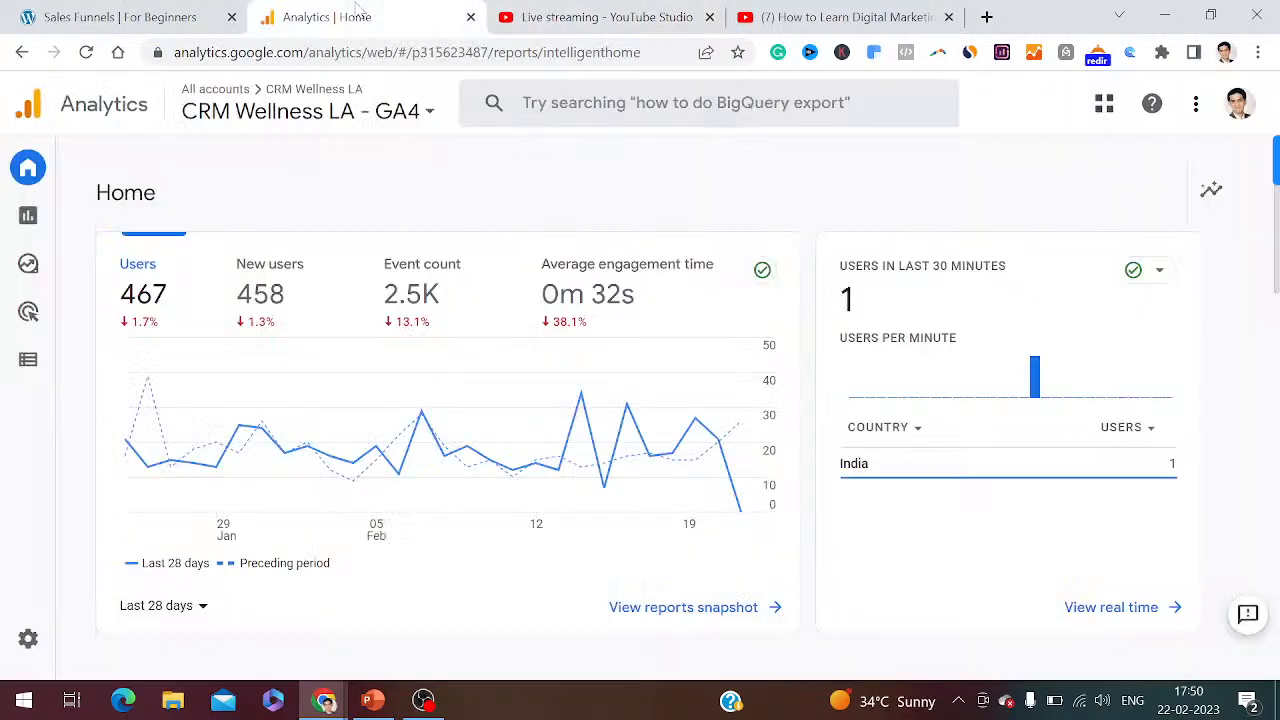
{"action": "left_click", "coordinate": [360, 12]}
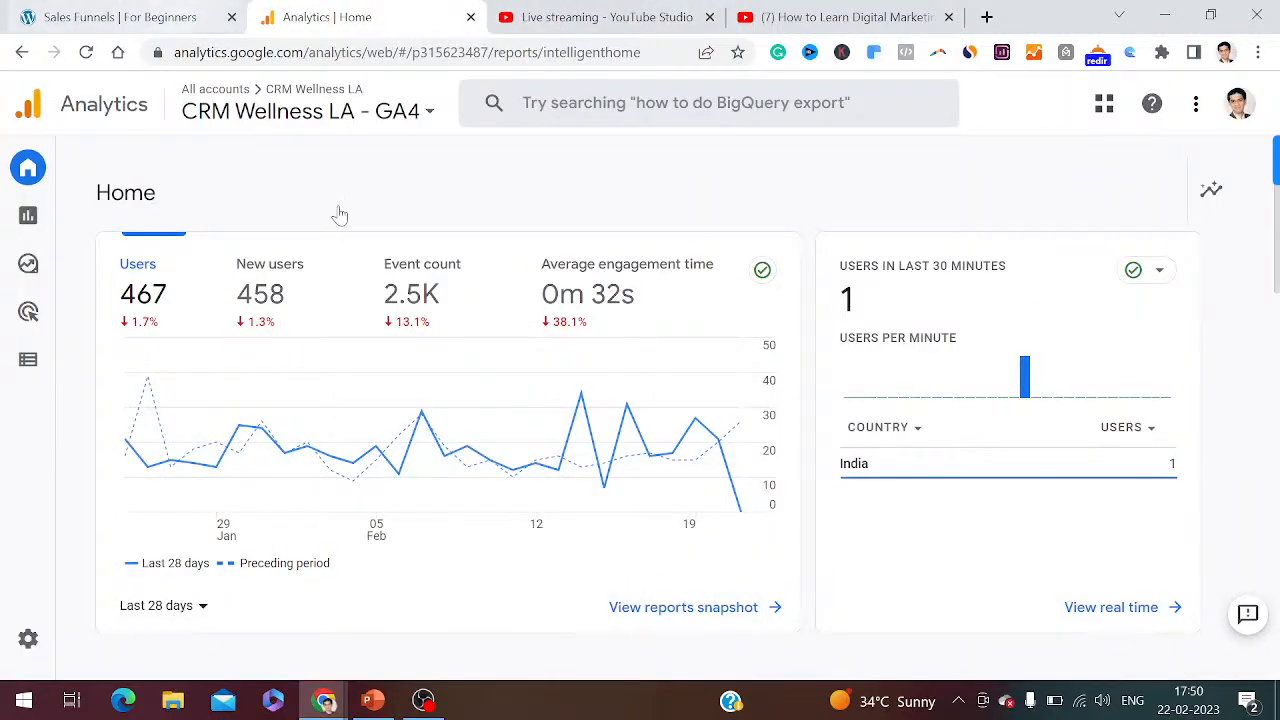
{"action": "mouse_move", "coordinate": [323, 700]}
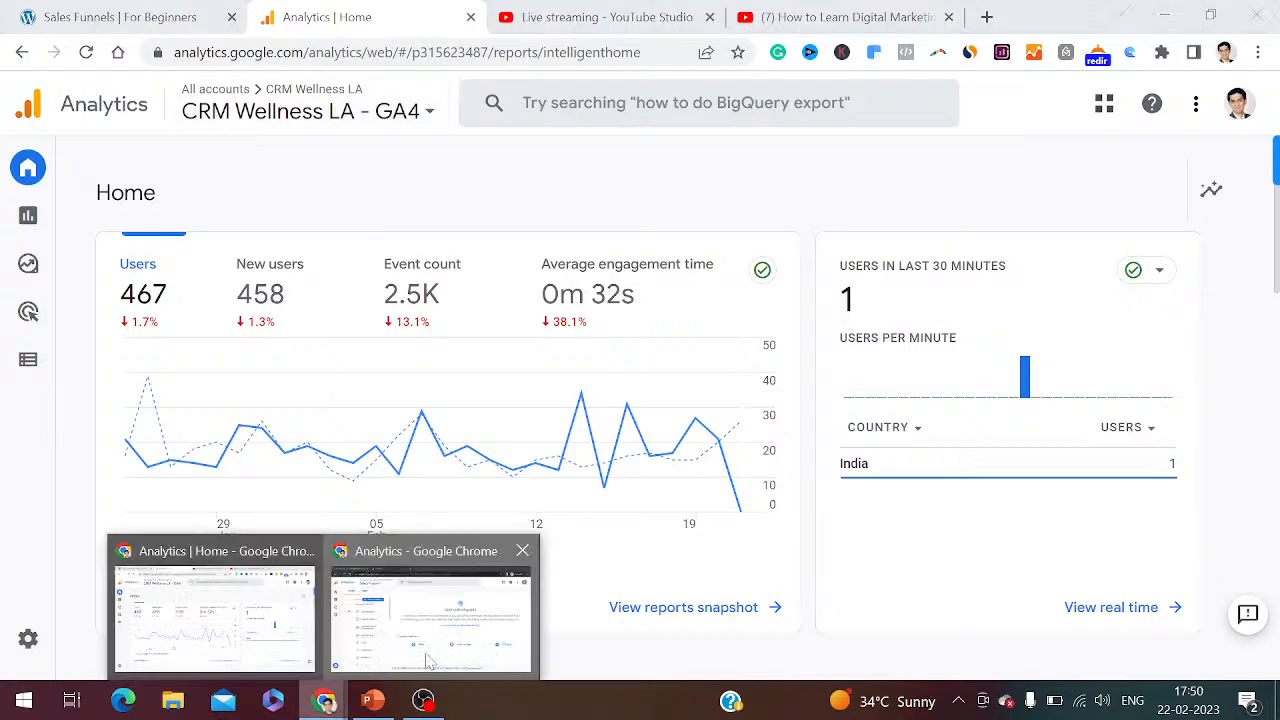
{"action": "left_click", "coordinate": [428, 662]}
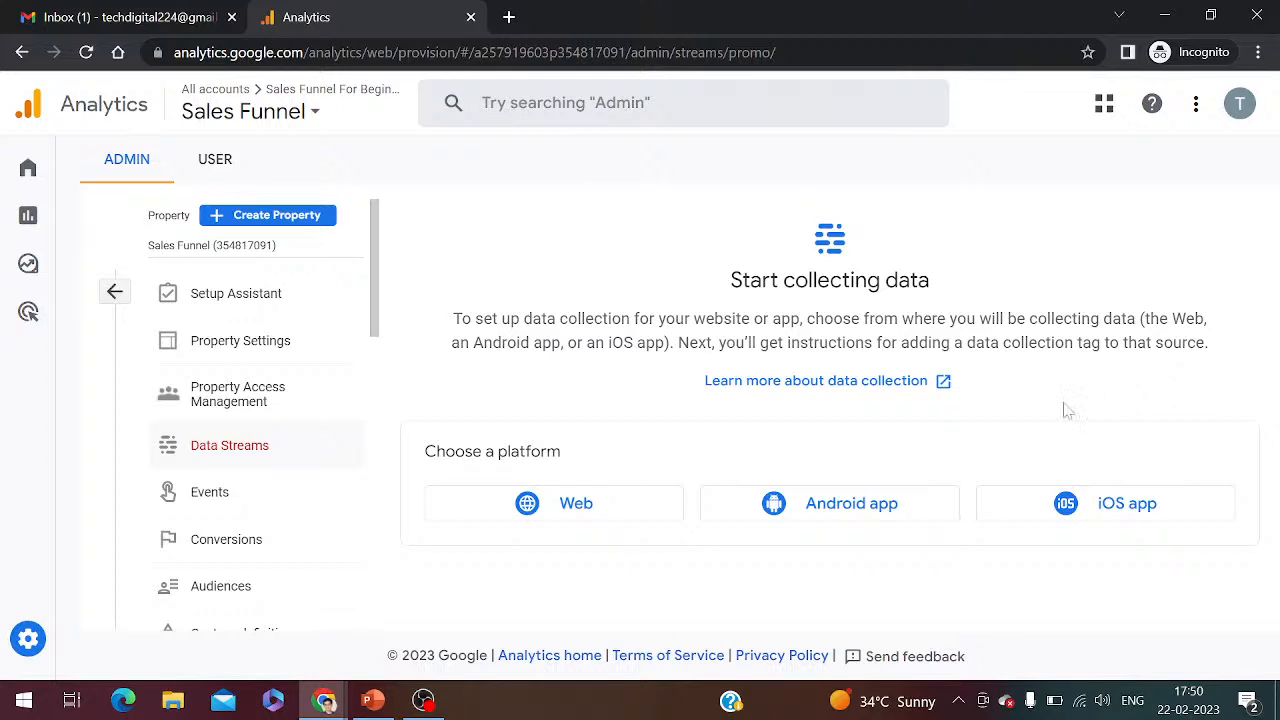
{"action": "left_click", "coordinate": [583, 512]}
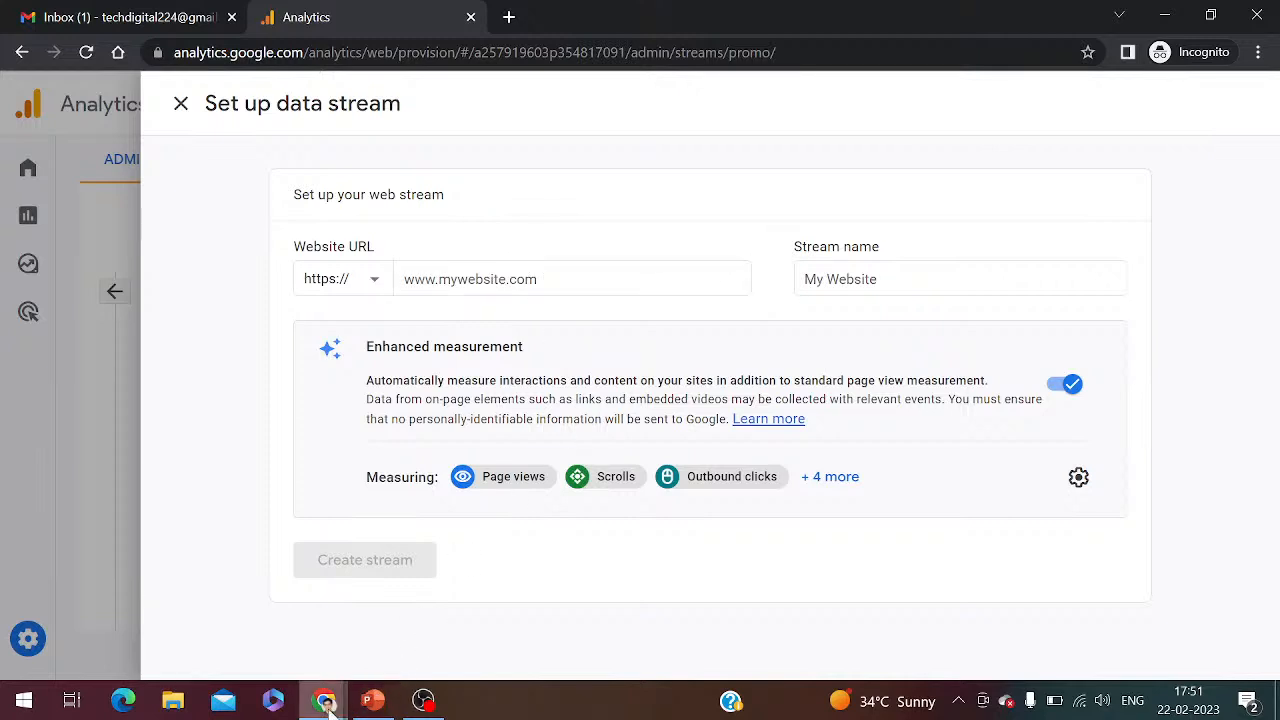
Switch to the other Chrome window and copy the address of the Sales Funnels website
{"action": "mouse_move", "coordinate": [323, 697]}
{"action": "left_click", "coordinate": [220, 645]}
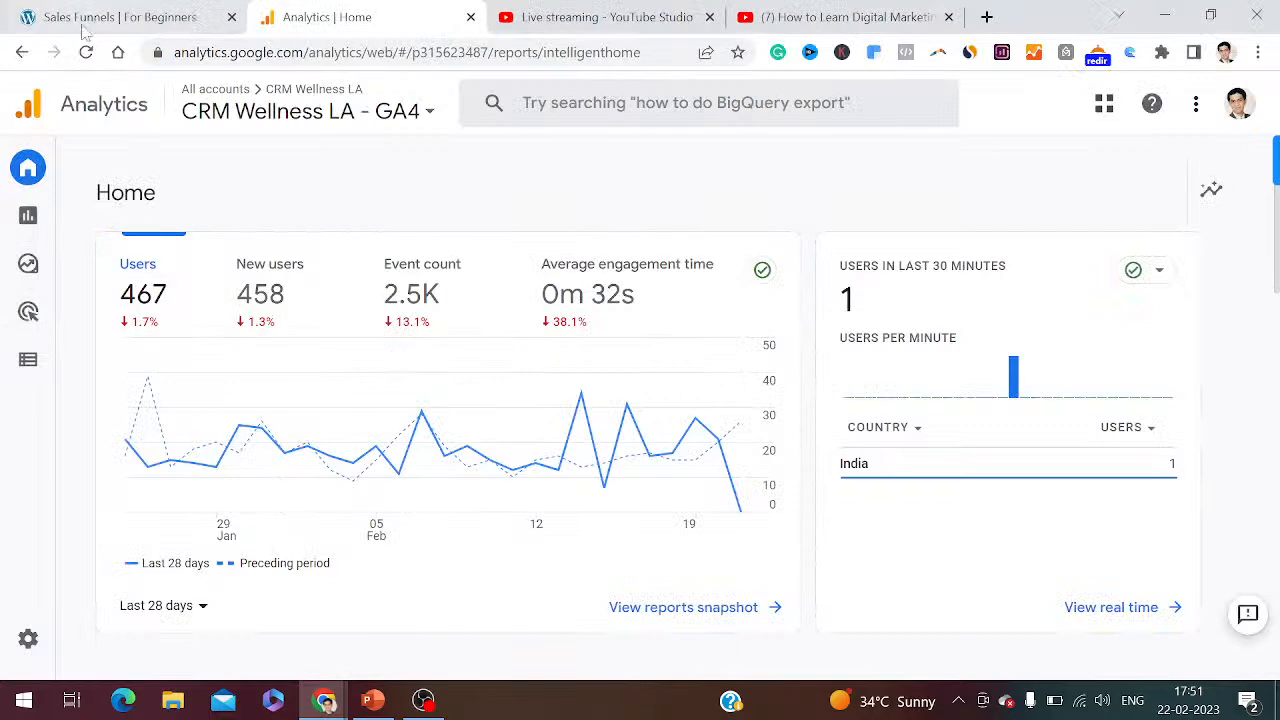
{"action": "left_click", "coordinate": [120, 17]}
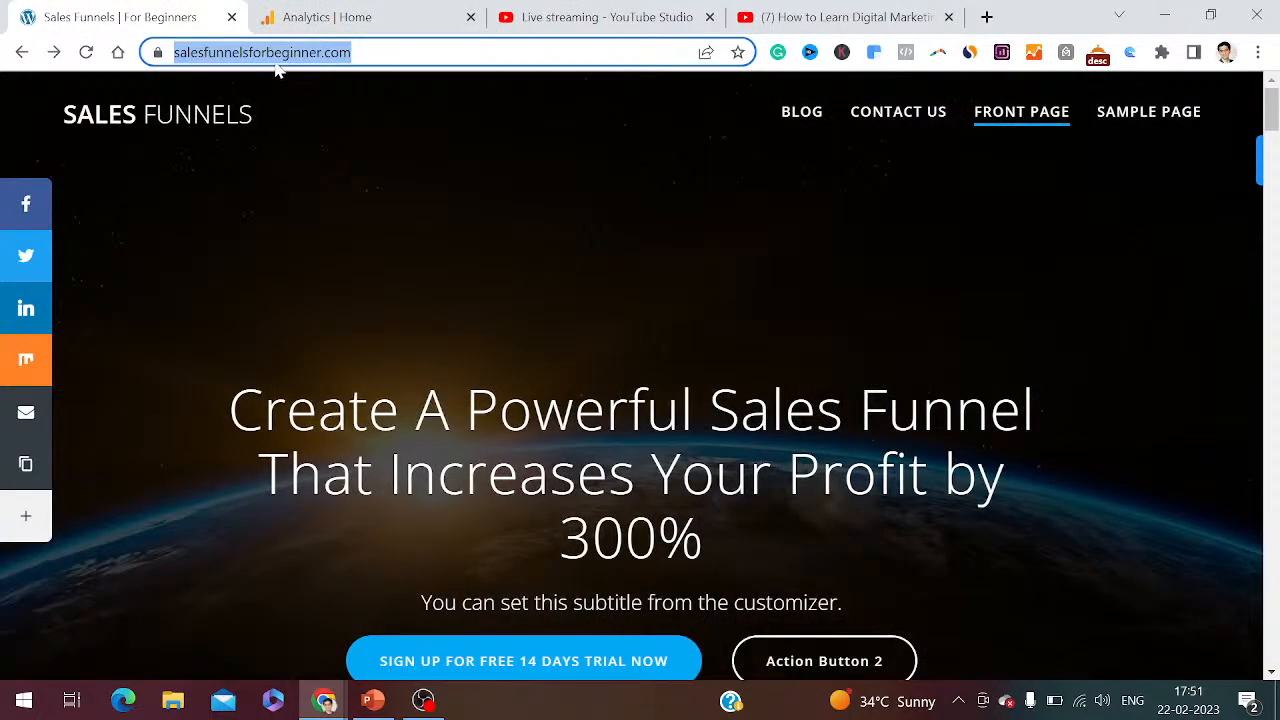
{"action": "mouse_move", "coordinate": [330, 697]}
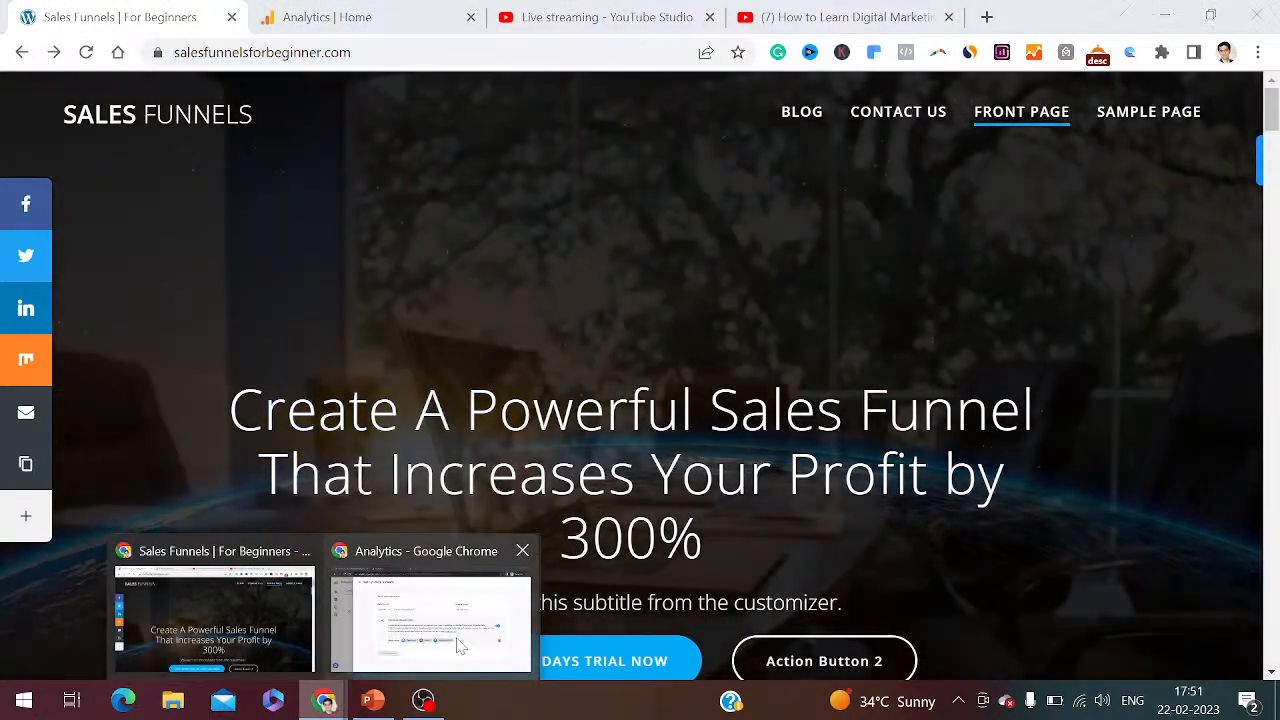
{"action": "left_click", "coordinate": [459, 645]}
{"action": "left_click", "coordinate": [420, 280]}
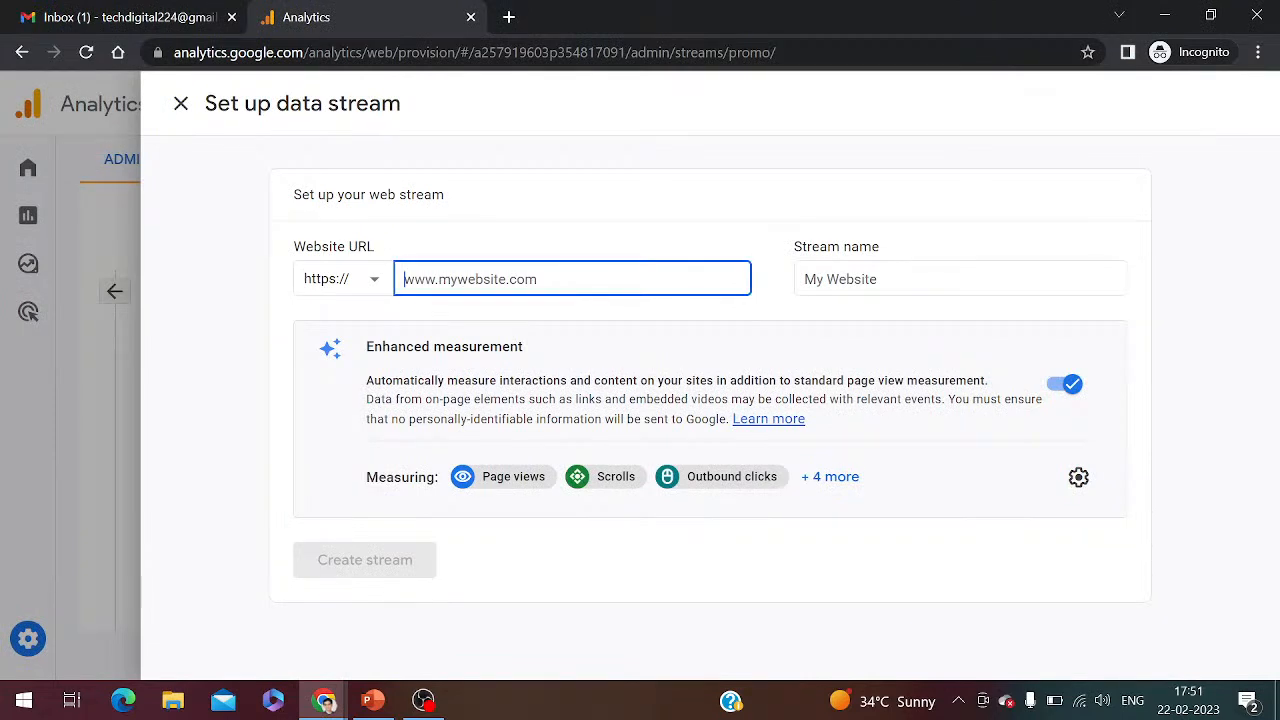
{"action": "type", "text": "https://salesfunnelsforbeginner.com/"}
{"action": "left_click", "coordinate": [862, 272]}
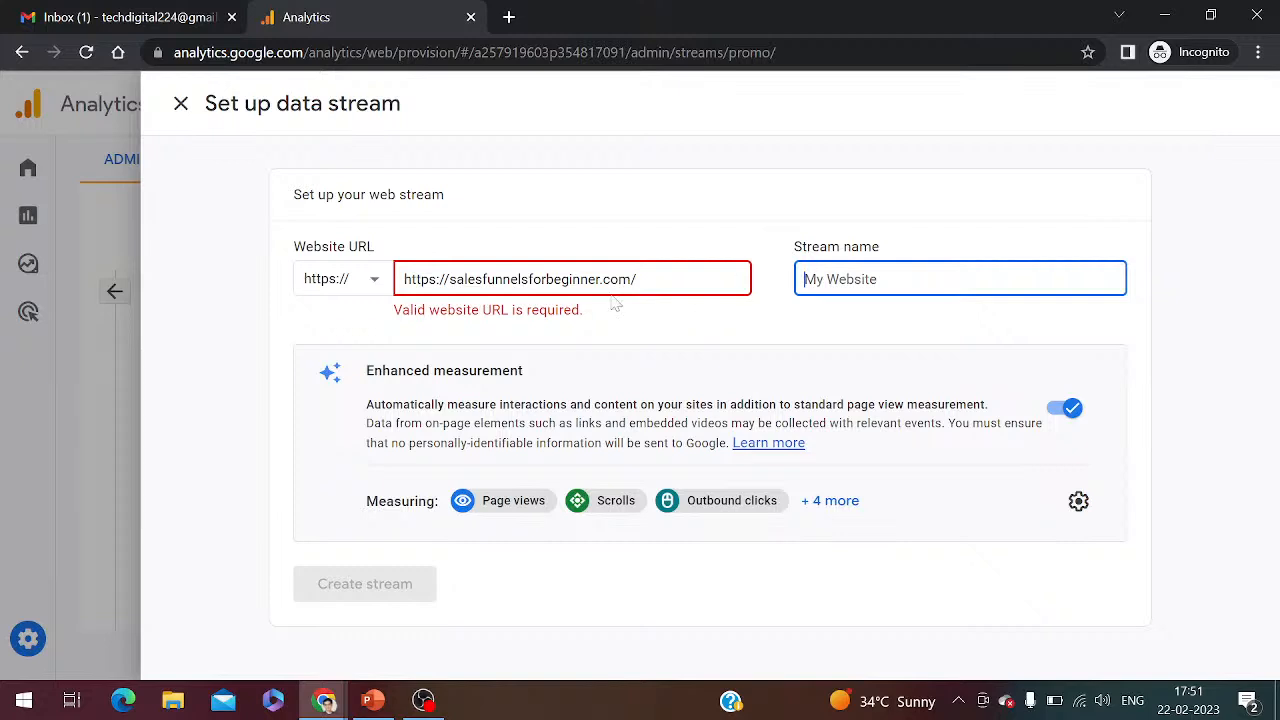
{"action": "left_click", "coordinate": [404, 279]}
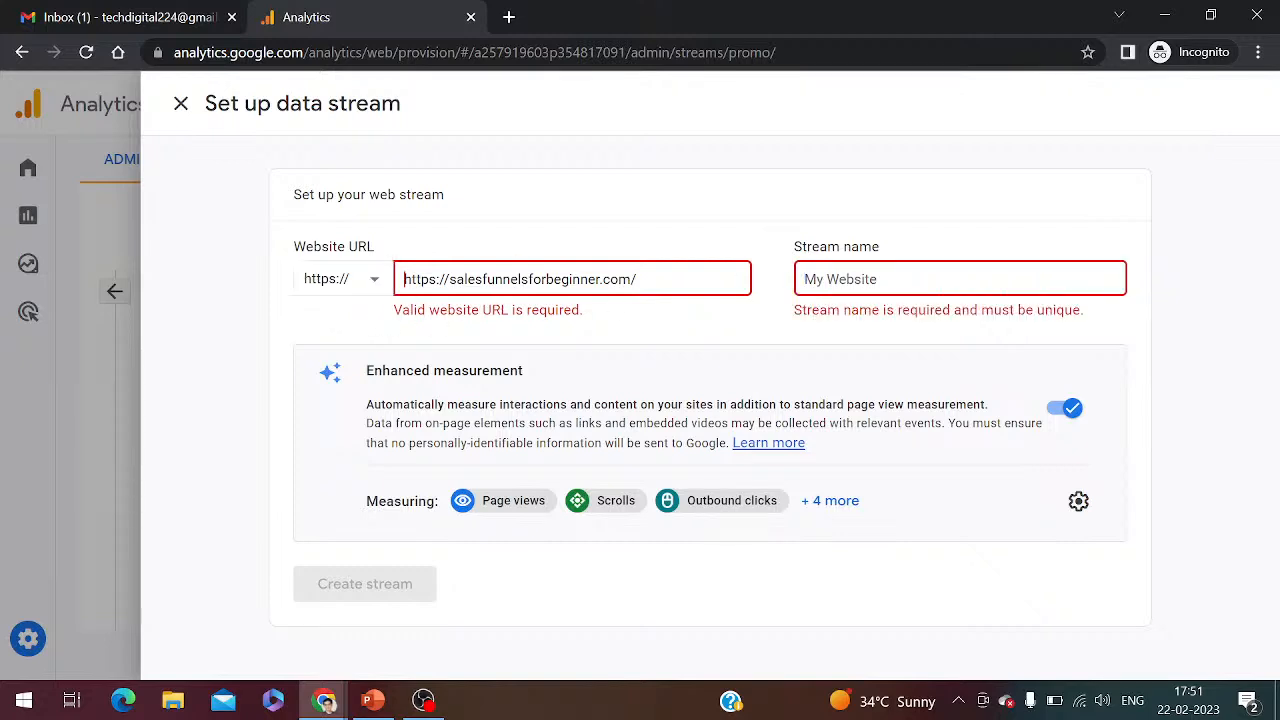
{"action": "left_click_drag", "start_coordinate": [404, 279], "coordinate": [450, 279]}
{"action": "key", "text": "BackSpace"}
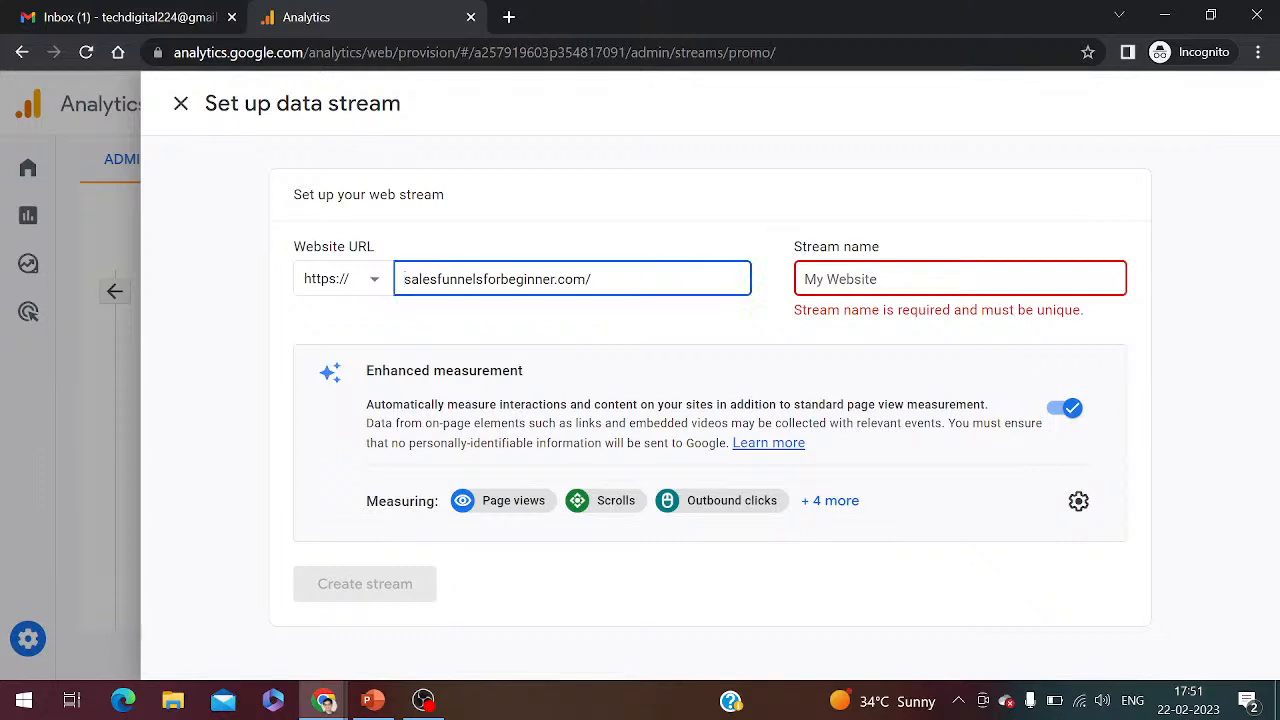
Name the web data stream "Sales Funnels For Beginner"
{"action": "left_click", "coordinate": [939, 275]}
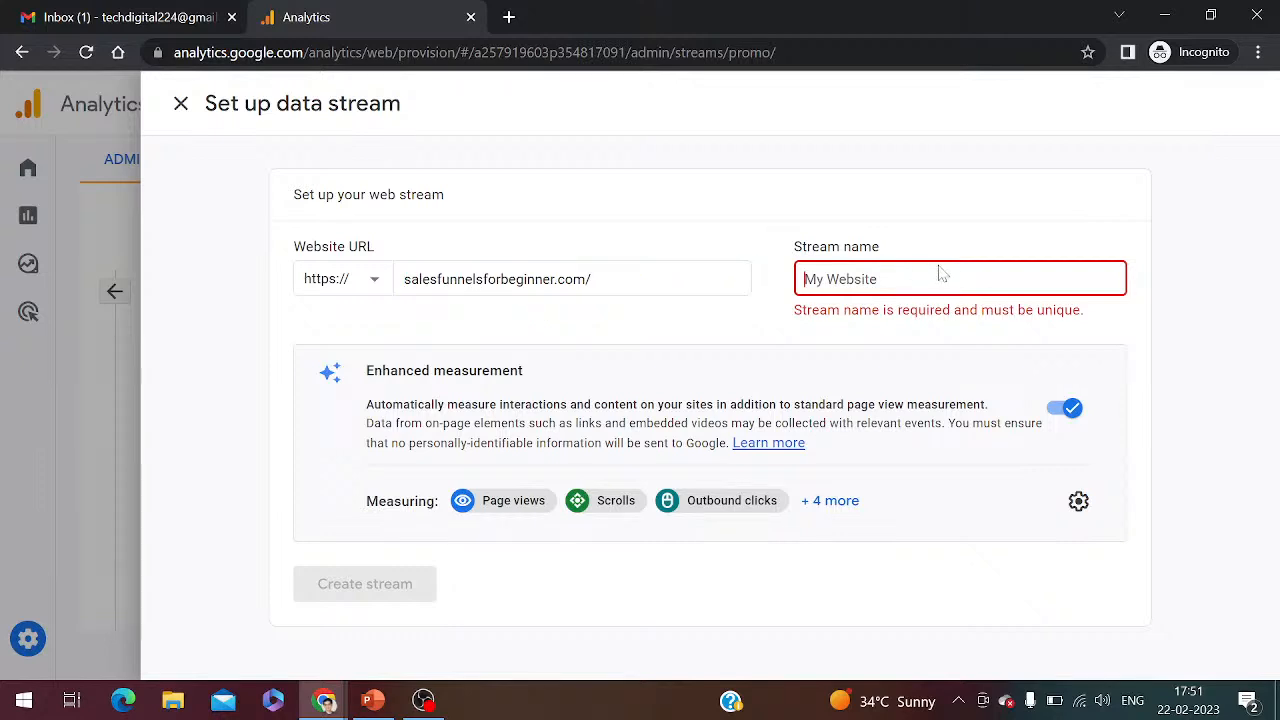
{"action": "type", "text": "Sales "}
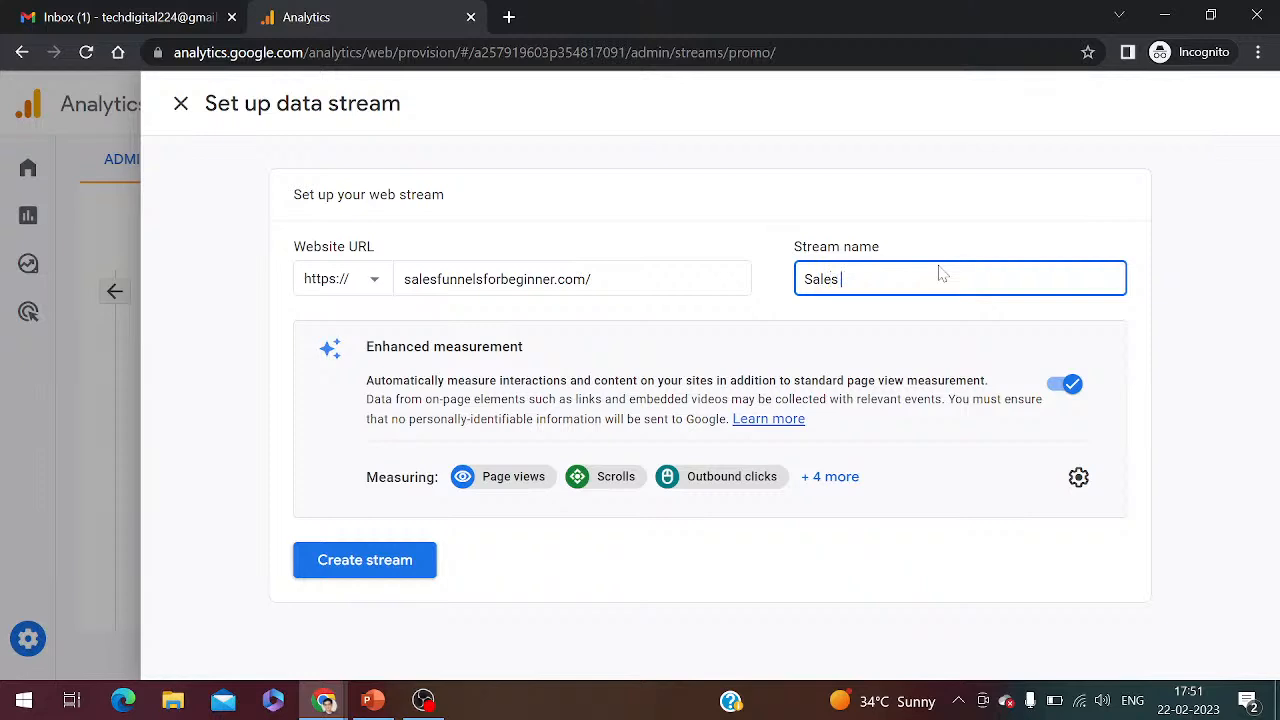
{"action": "type", "text": "Funnels For Beginner"}
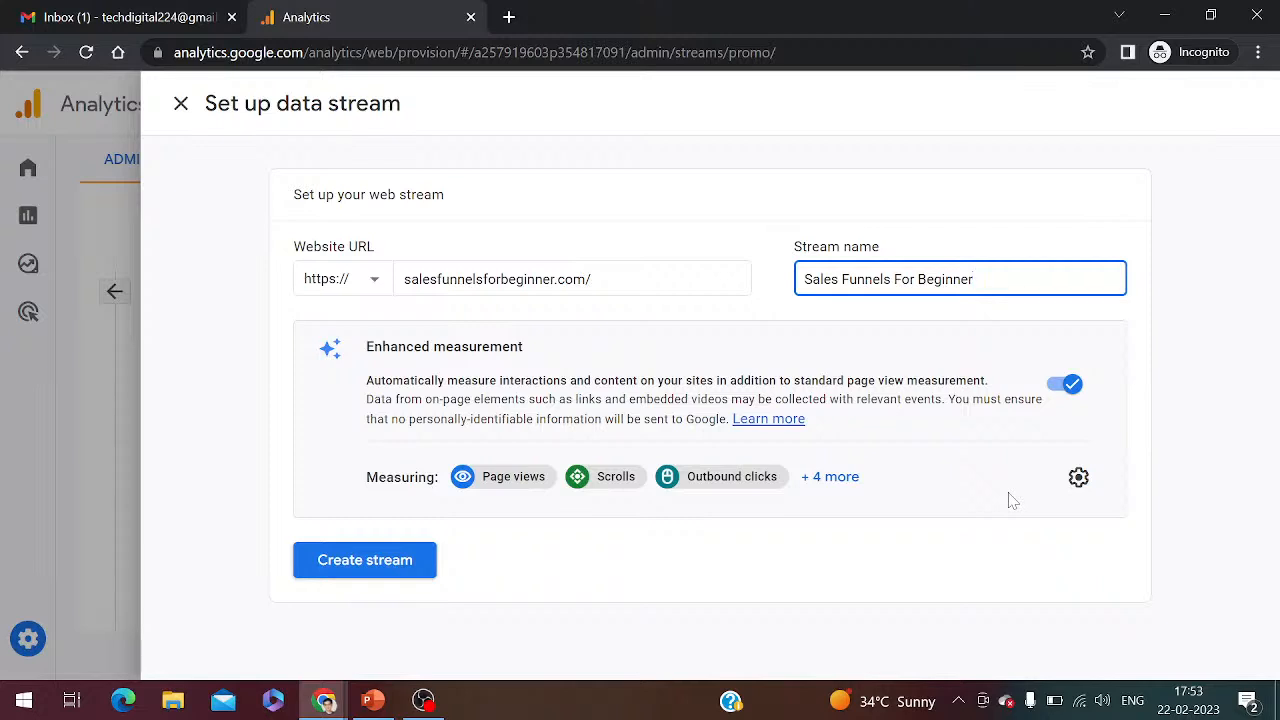
Create the web data stream for the Sales Funnels website with the entered URL and name
{"action": "left_click", "coordinate": [370, 561]}
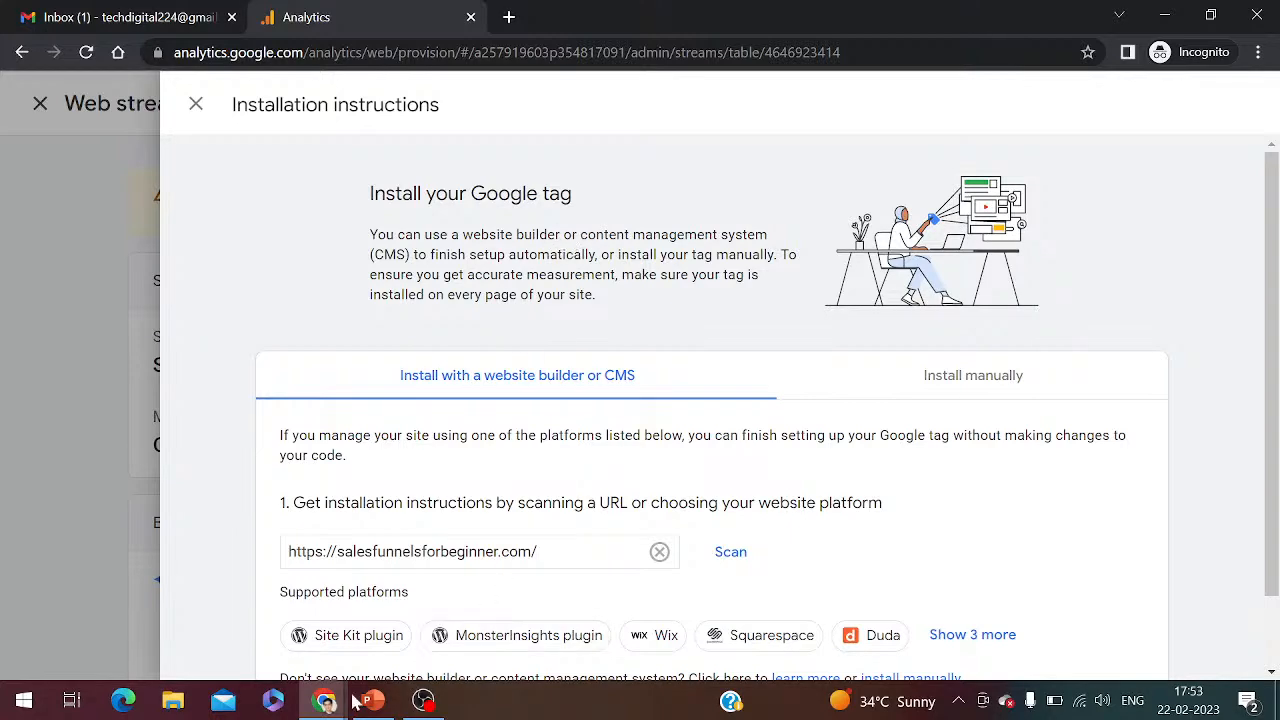
Check the live stream in YouTube Studio in the other Chrome window and return to the Google tag installation instructions
{"action": "mouse_move", "coordinate": [325, 700]}
{"action": "left_click", "coordinate": [203, 657]}
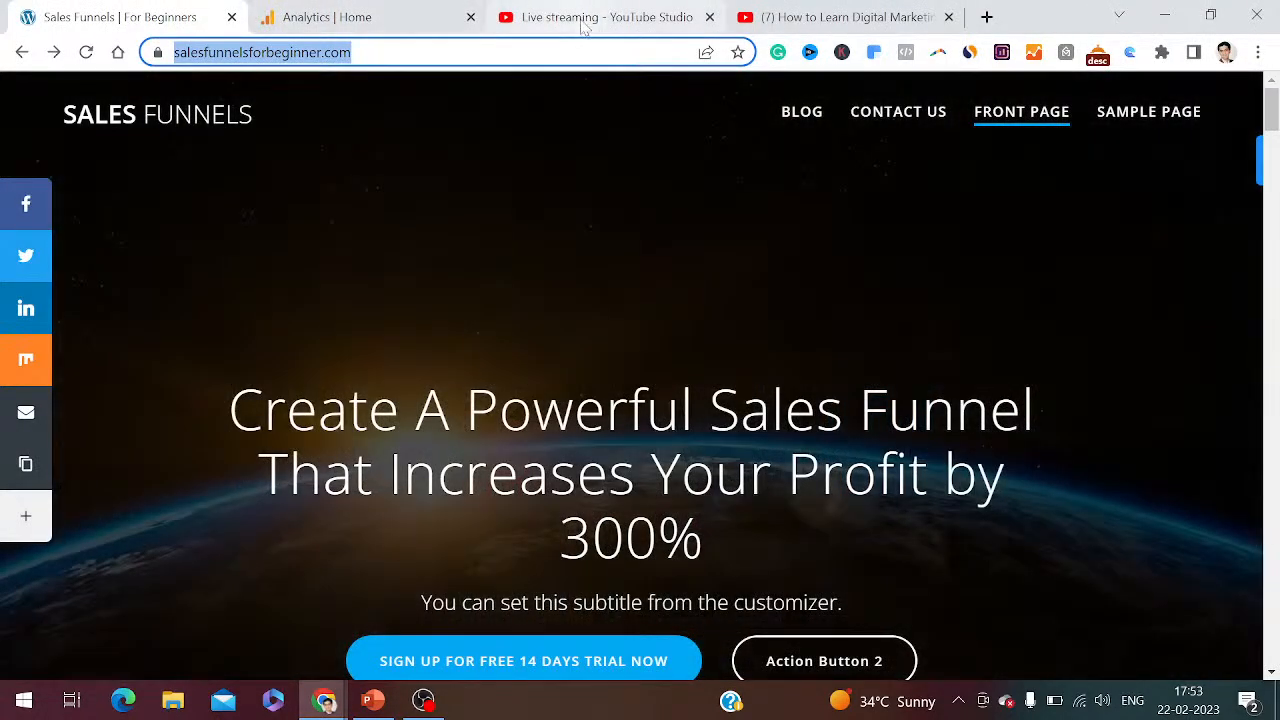
{"action": "left_click", "coordinate": [584, 22]}
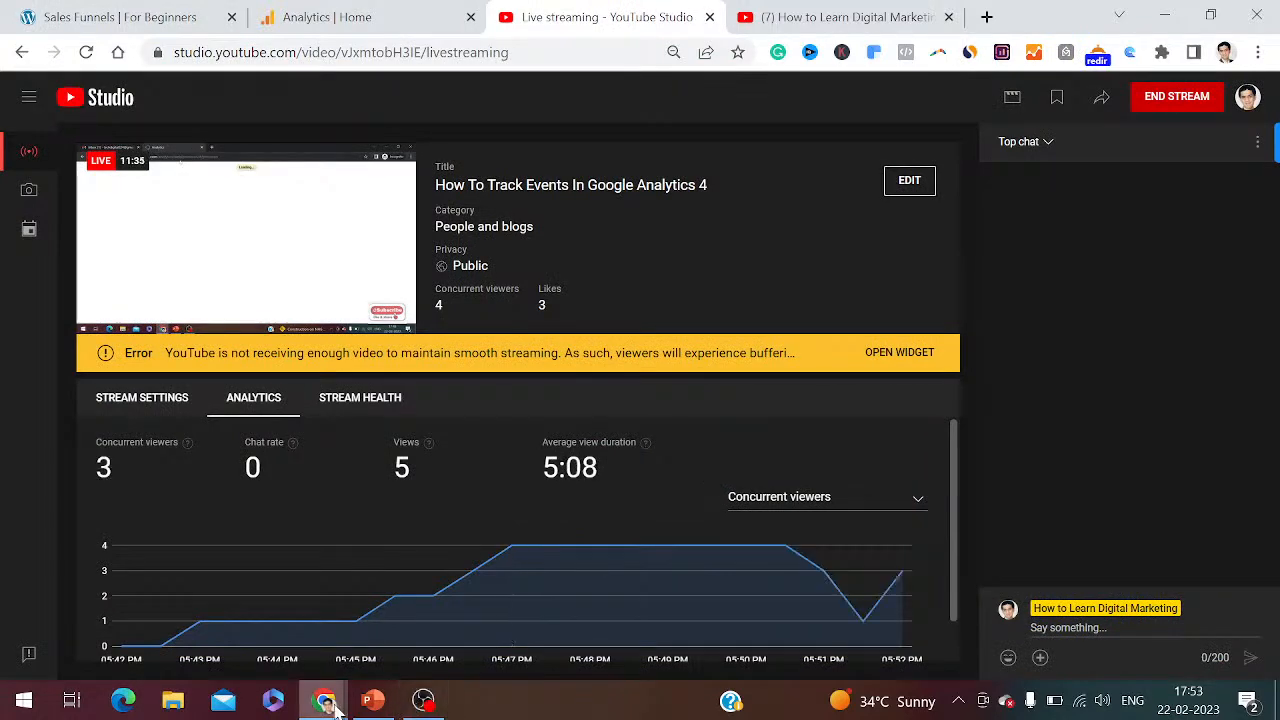
{"action": "mouse_move", "coordinate": [329, 700]}
{"action": "left_click", "coordinate": [490, 655]}
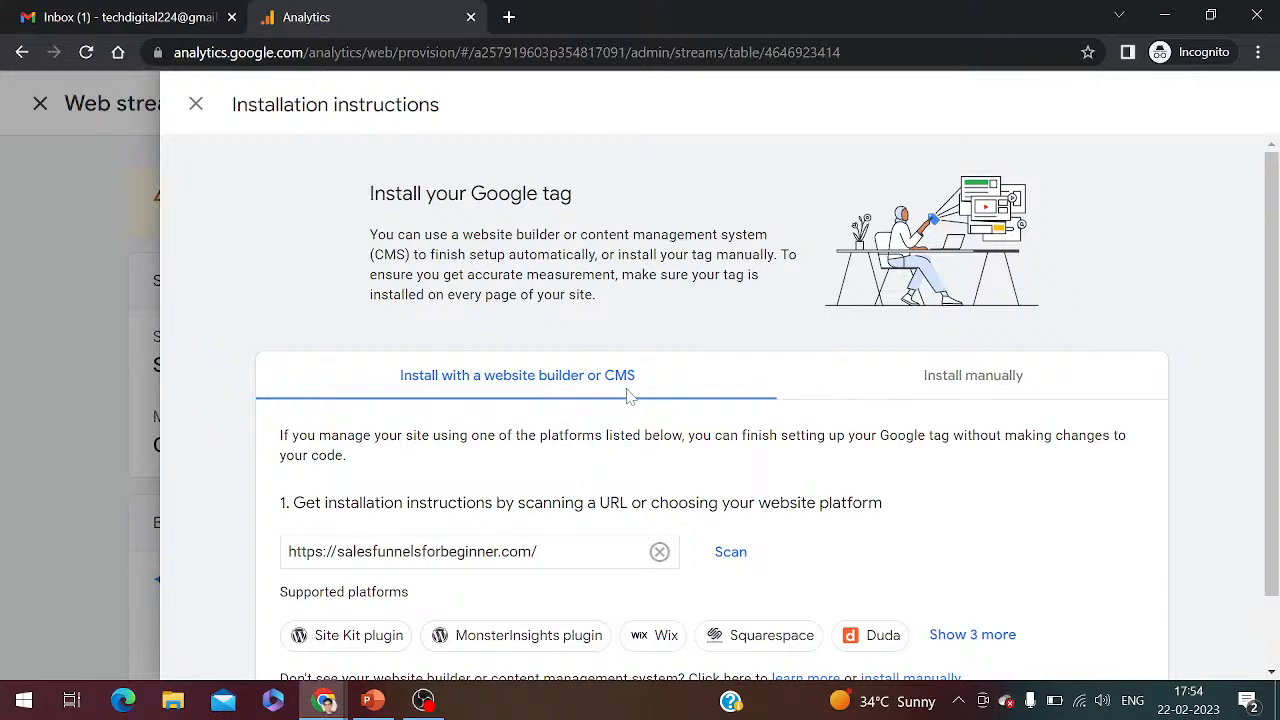
Show the manual installation instructions and copy the complete Google tag (gtag.js) code
{"action": "left_click", "coordinate": [985, 387]}
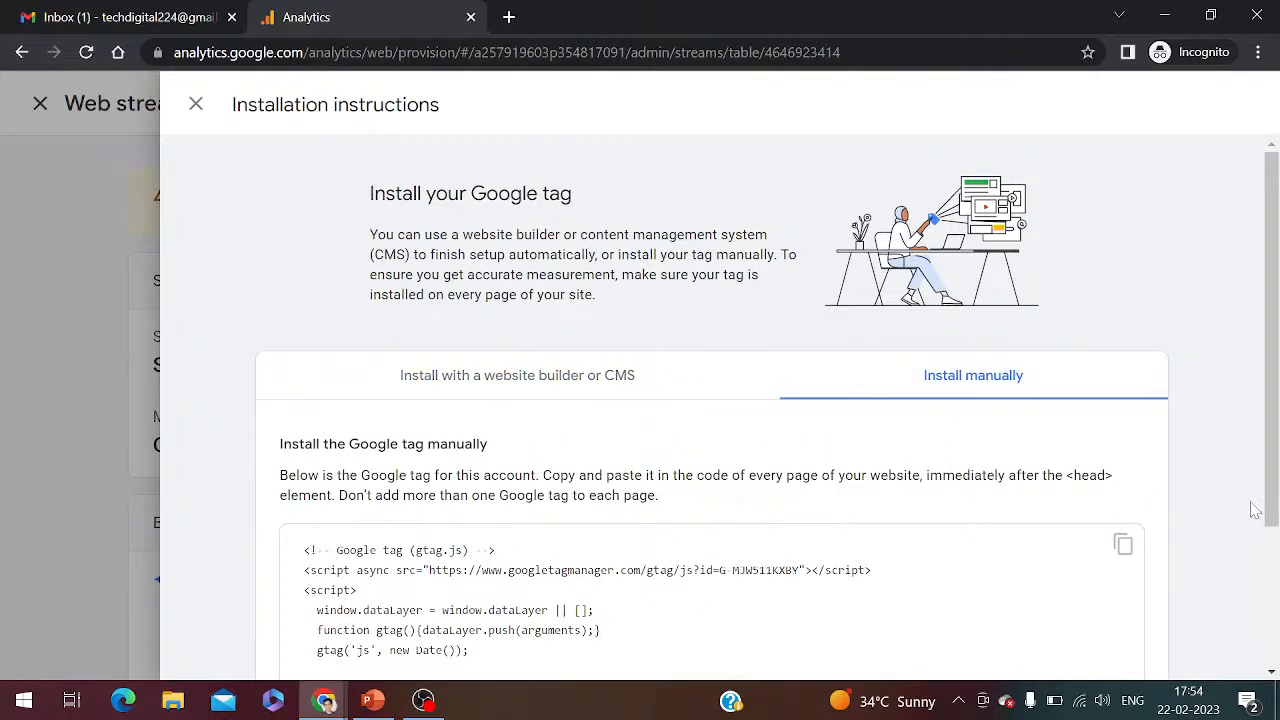
{"action": "left_click_drag", "start_coordinate": [1275, 505], "coordinate": [1275, 579]}
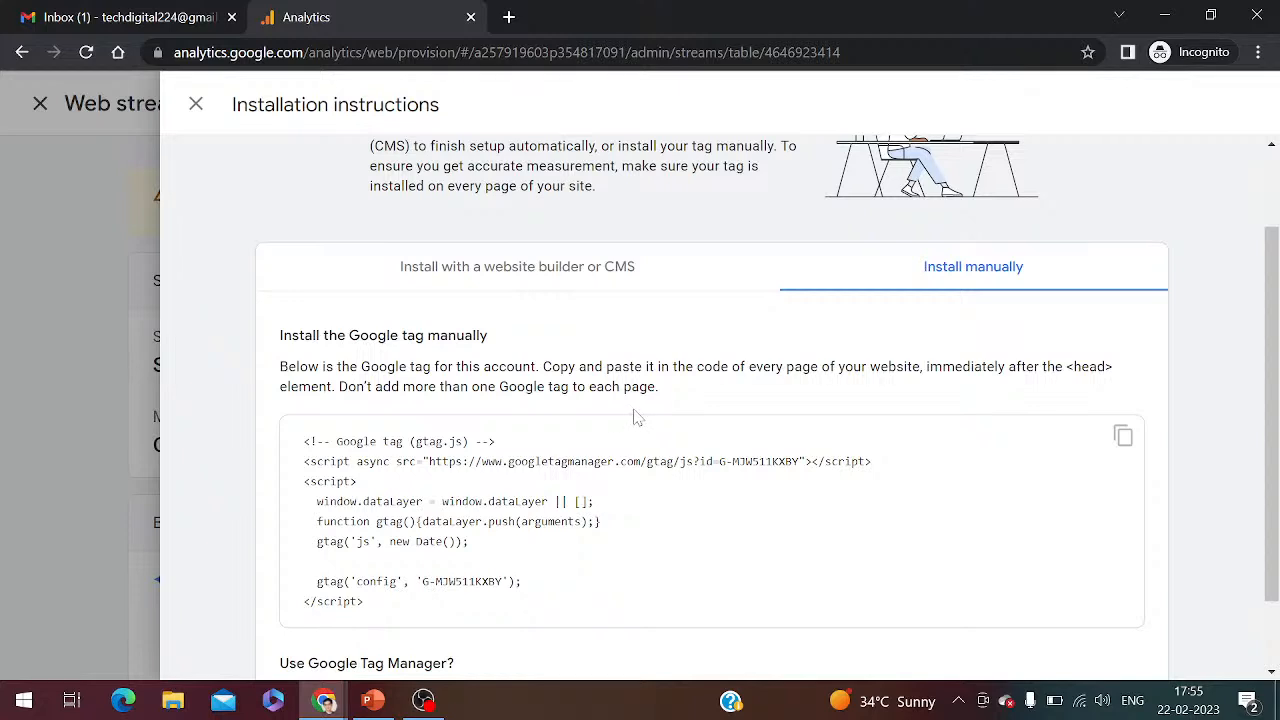
{"action": "key", "text": "ctrl+a"}
{"action": "left_click", "coordinate": [523, 501]}
{"action": "left_click_drag", "start_coordinate": [304, 441], "coordinate": [563, 626]}
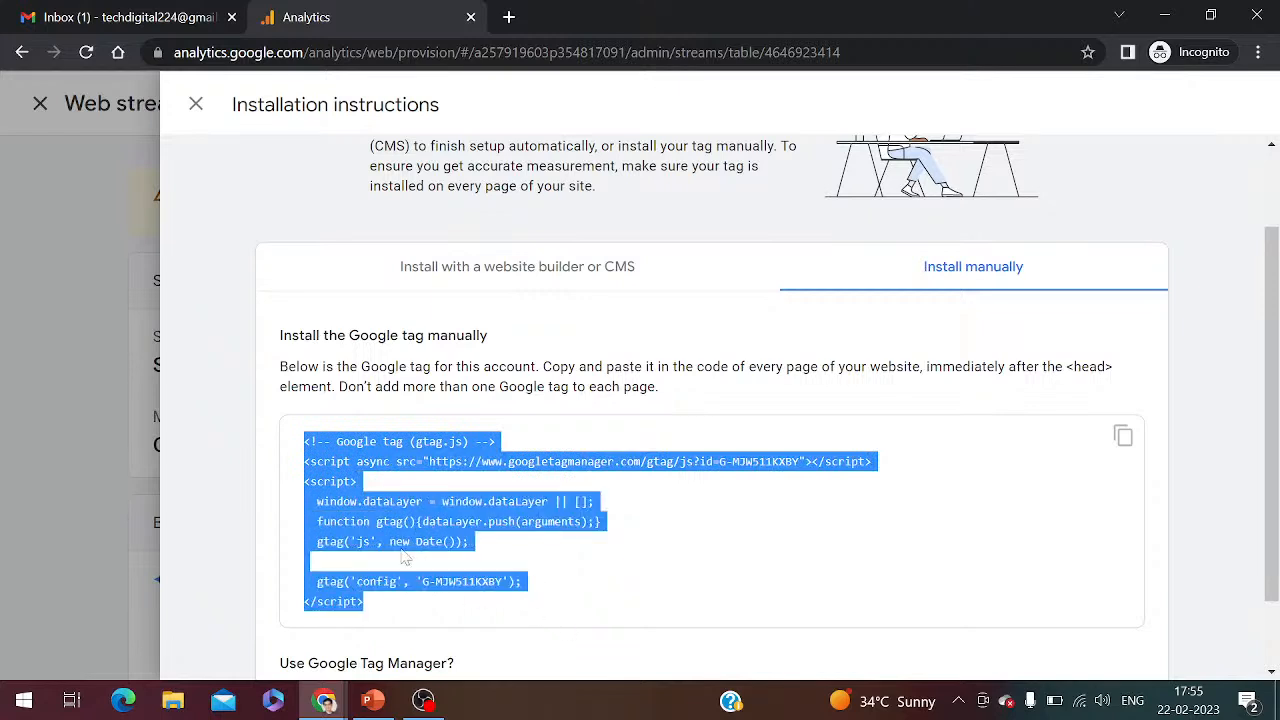
{"action": "right_click", "coordinate": [389, 507]}
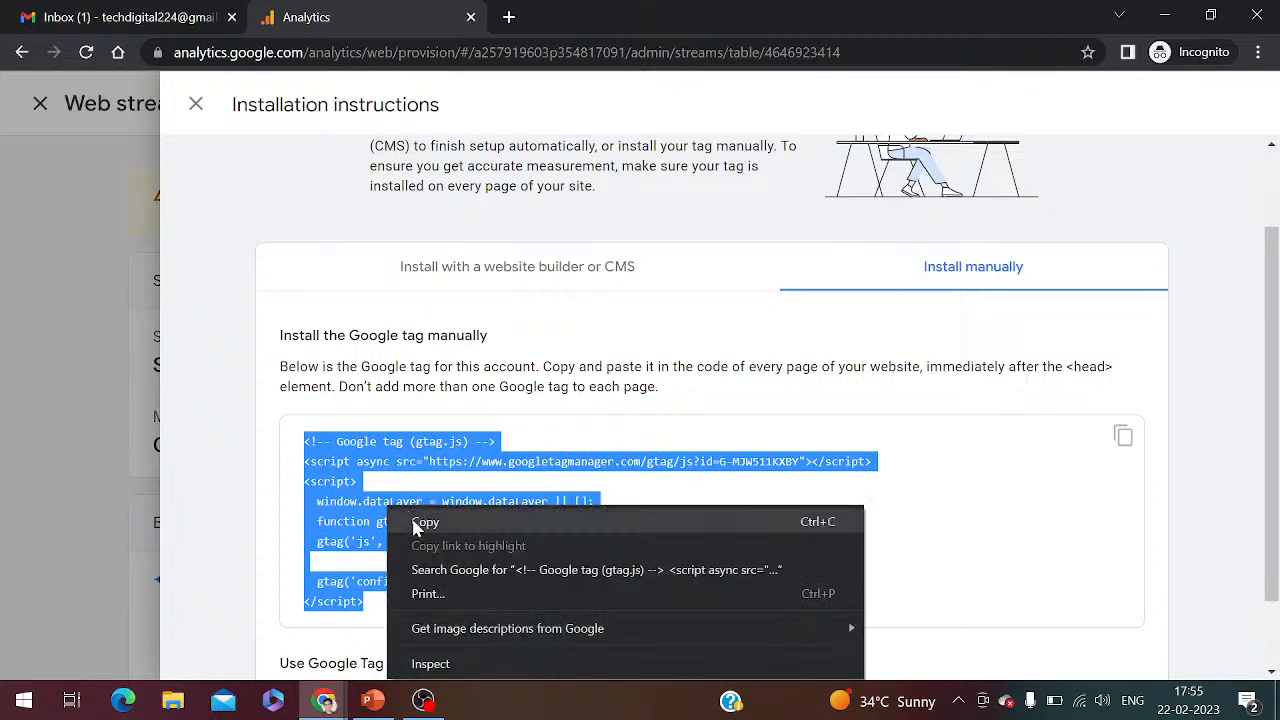
{"action": "left_click", "coordinate": [420, 522]}
Open Notepad, paste the Google tag code into the empty document and maximize its window
{"action": "key", "text": "super+r"}
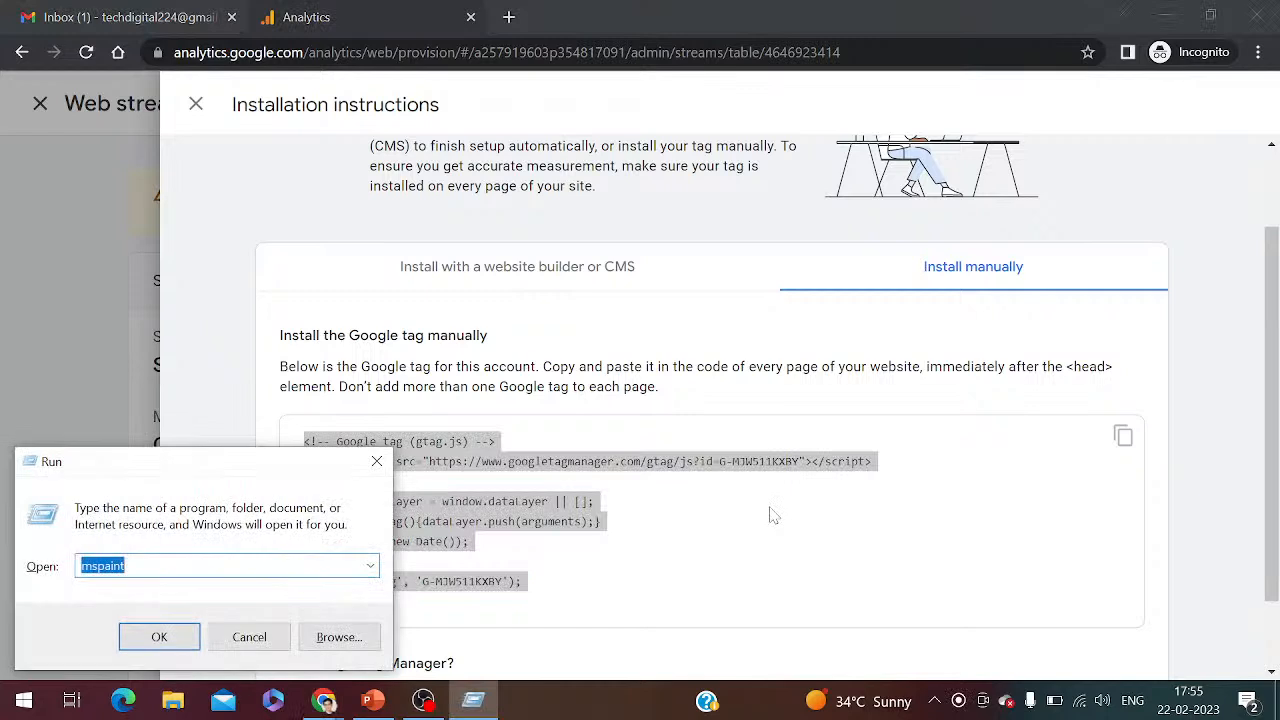
{"action": "type", "text": "notepad"}
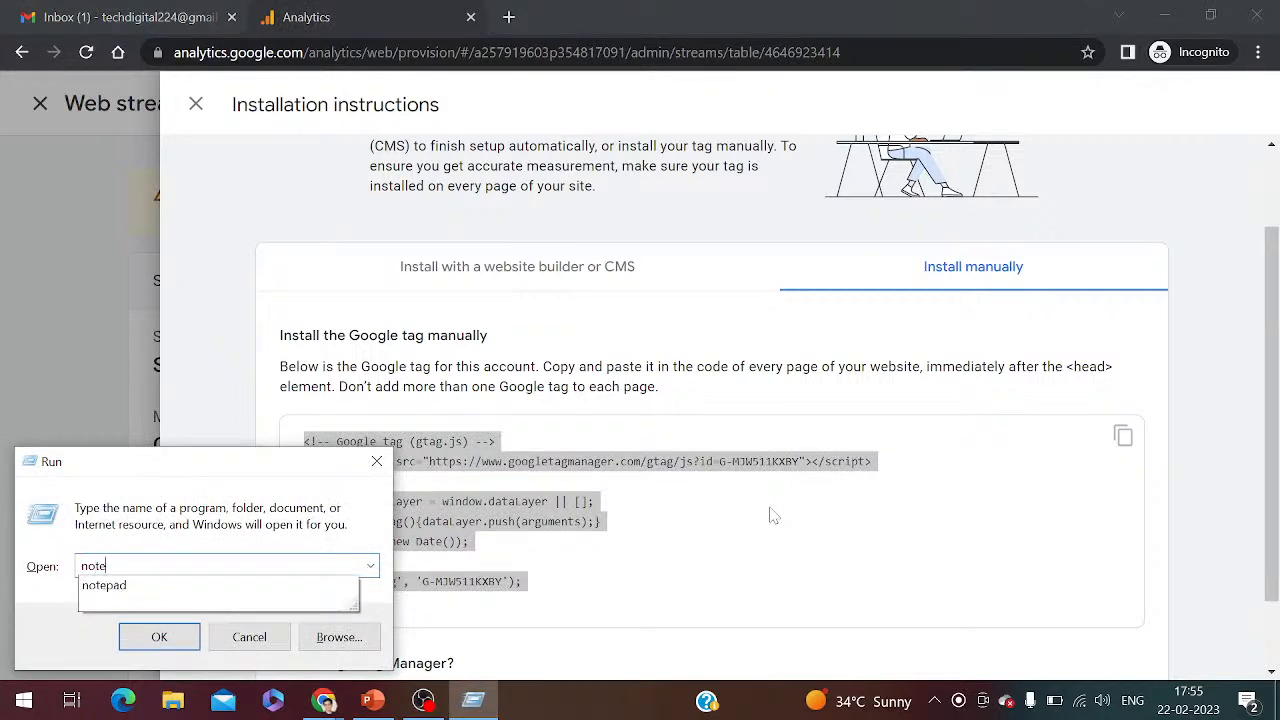
{"action": "key", "text": "Return"}
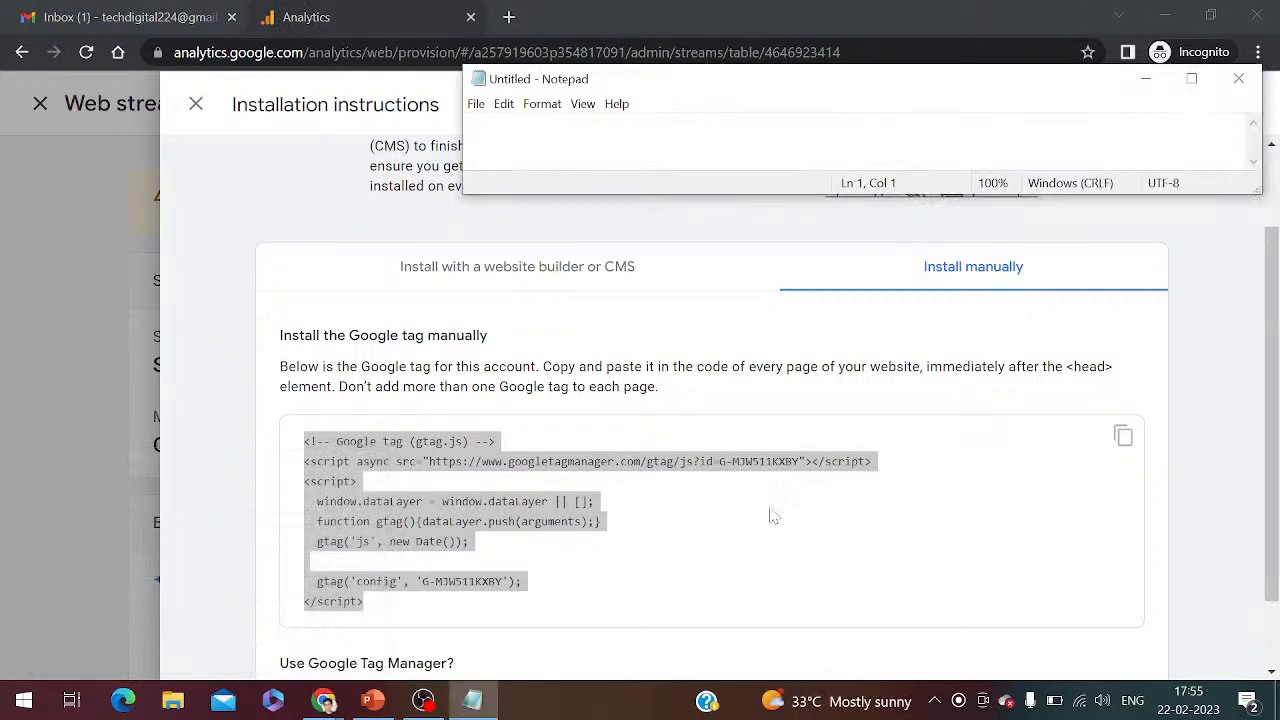
{"action": "key", "text": "ctrl+v"}
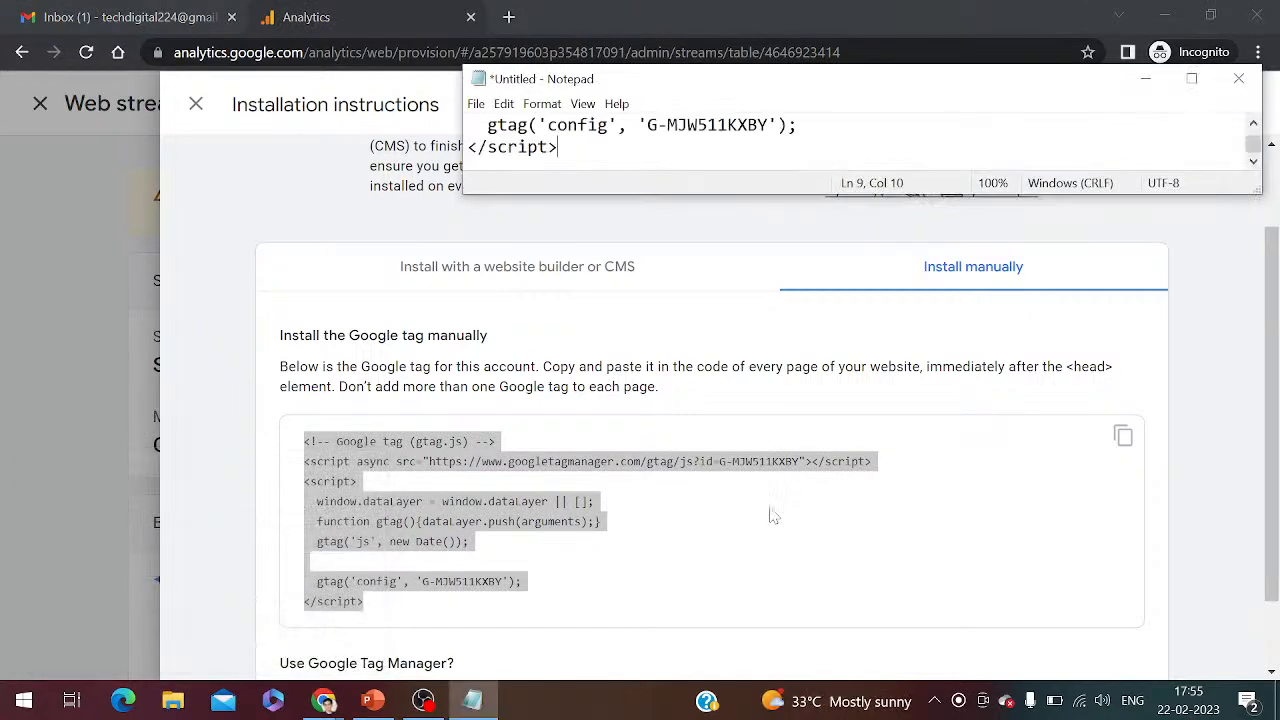
{"action": "left_click", "coordinate": [1188, 84]}
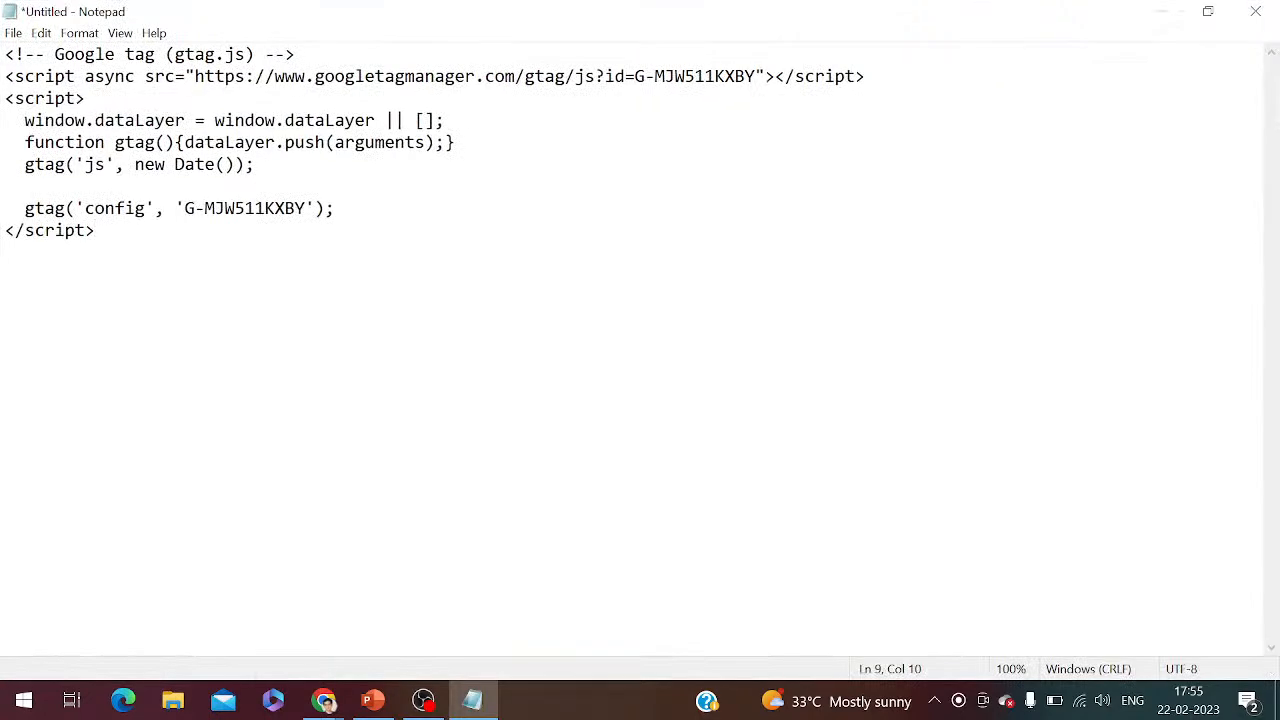
Switch to the Chrome window with the Sales Funnels website and view the home page's source code
{"action": "mouse_move", "coordinate": [324, 700]}
{"action": "left_click", "coordinate": [200, 650]}
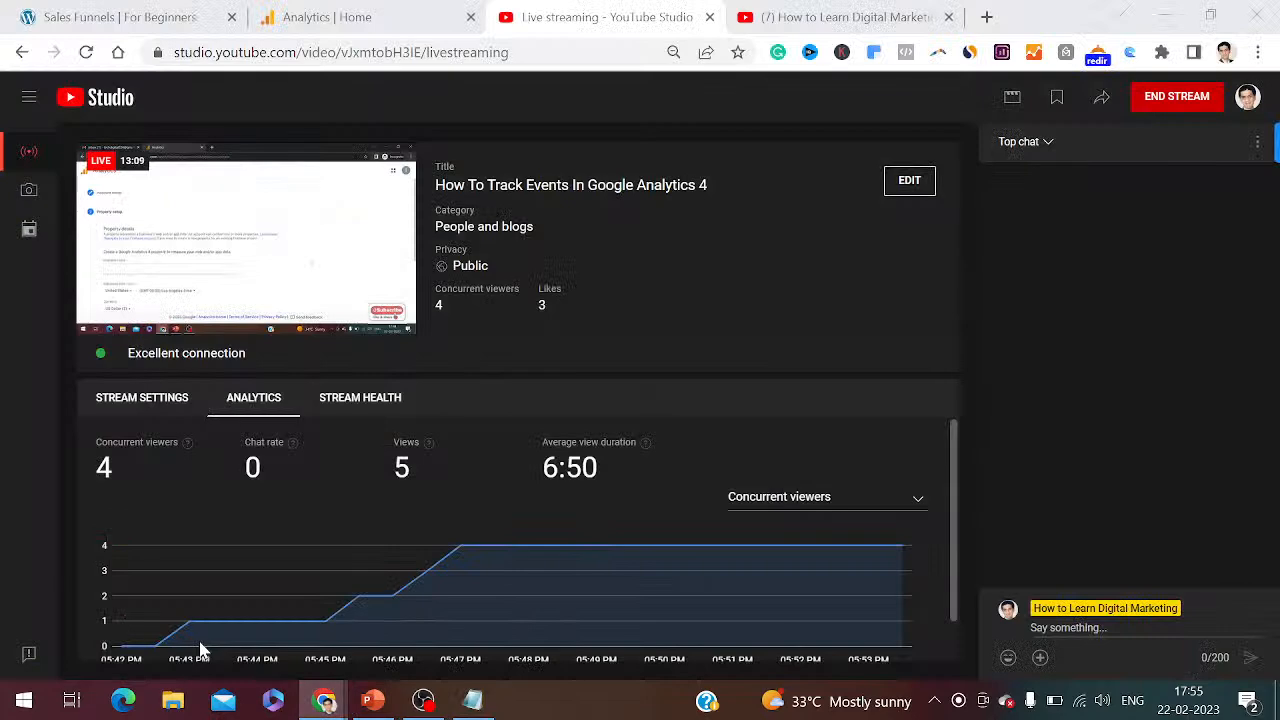
{"action": "left_click", "coordinate": [393, 9]}
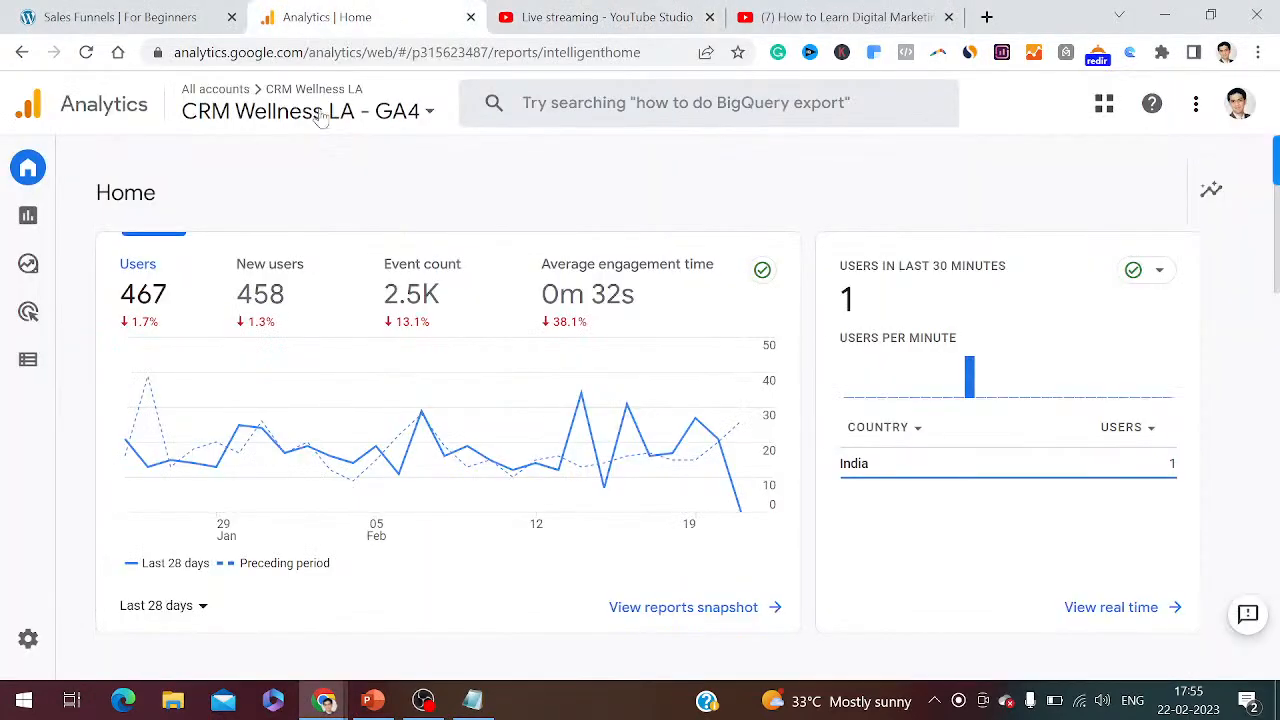
{"action": "left_click", "coordinate": [97, 12]}
{"action": "right_click", "coordinate": [322, 175]}
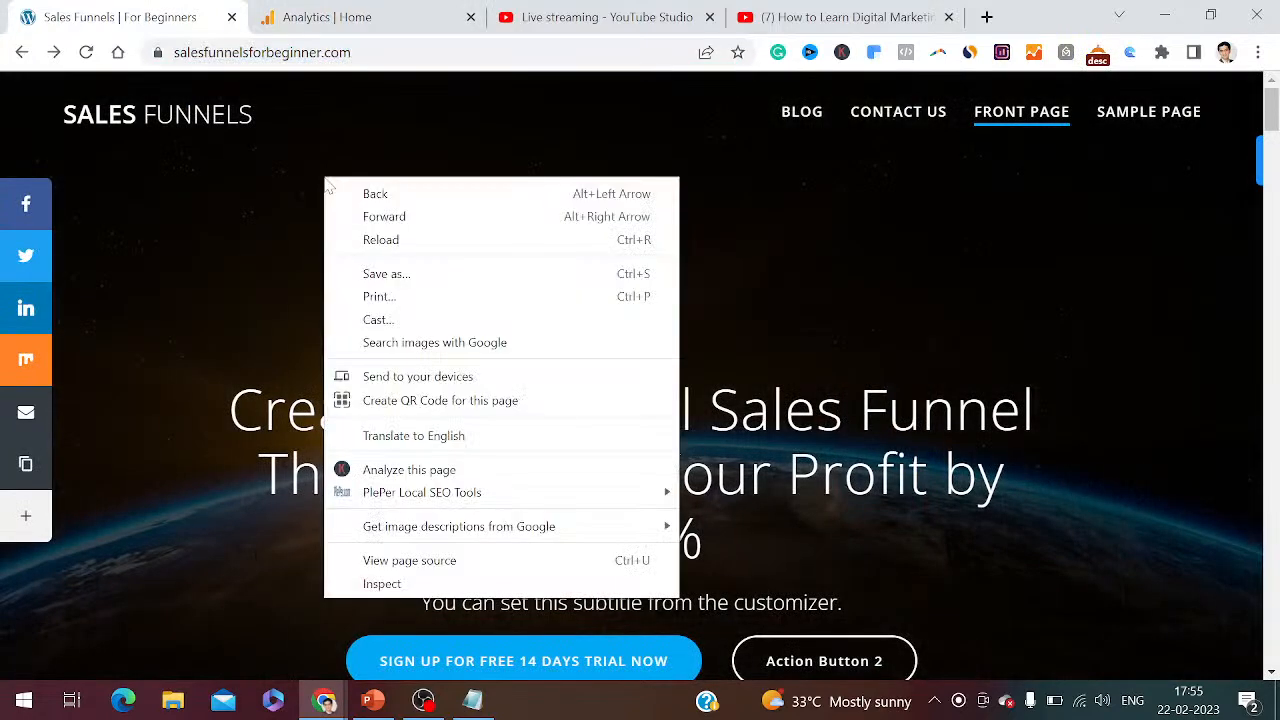
{"action": "mouse_move", "coordinate": [471, 542]}
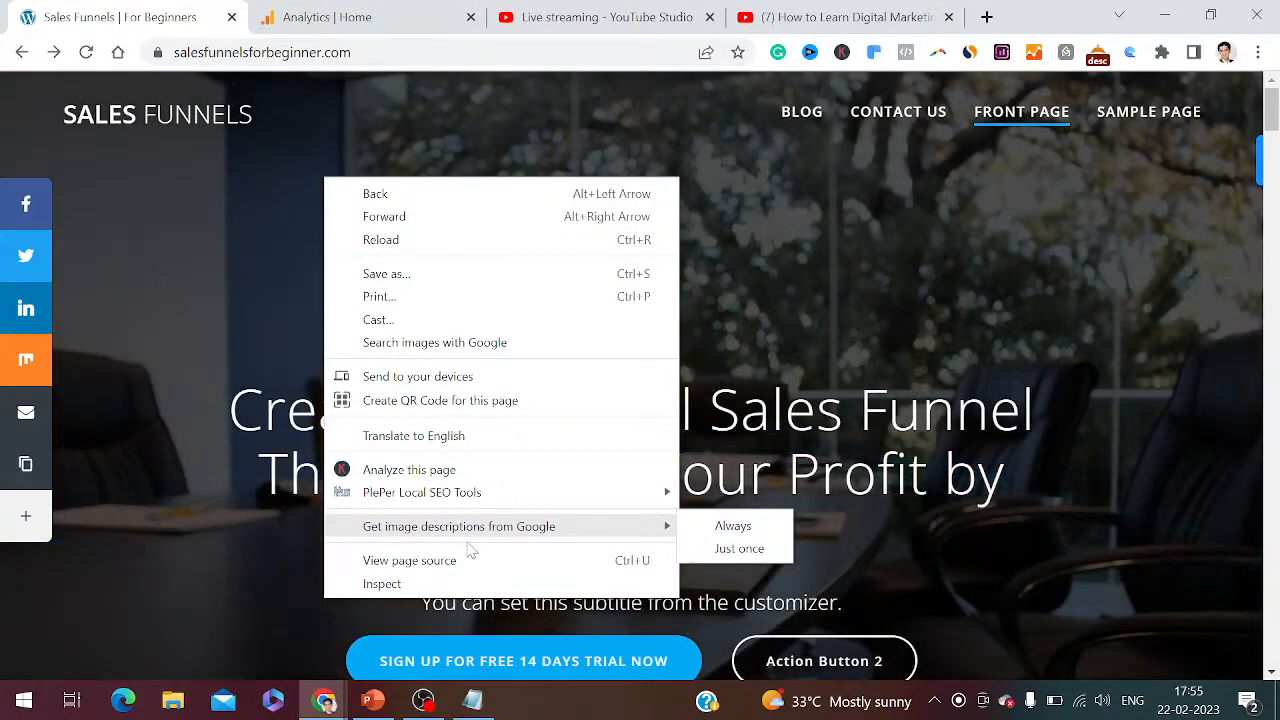
{"action": "left_click", "coordinate": [463, 560]}
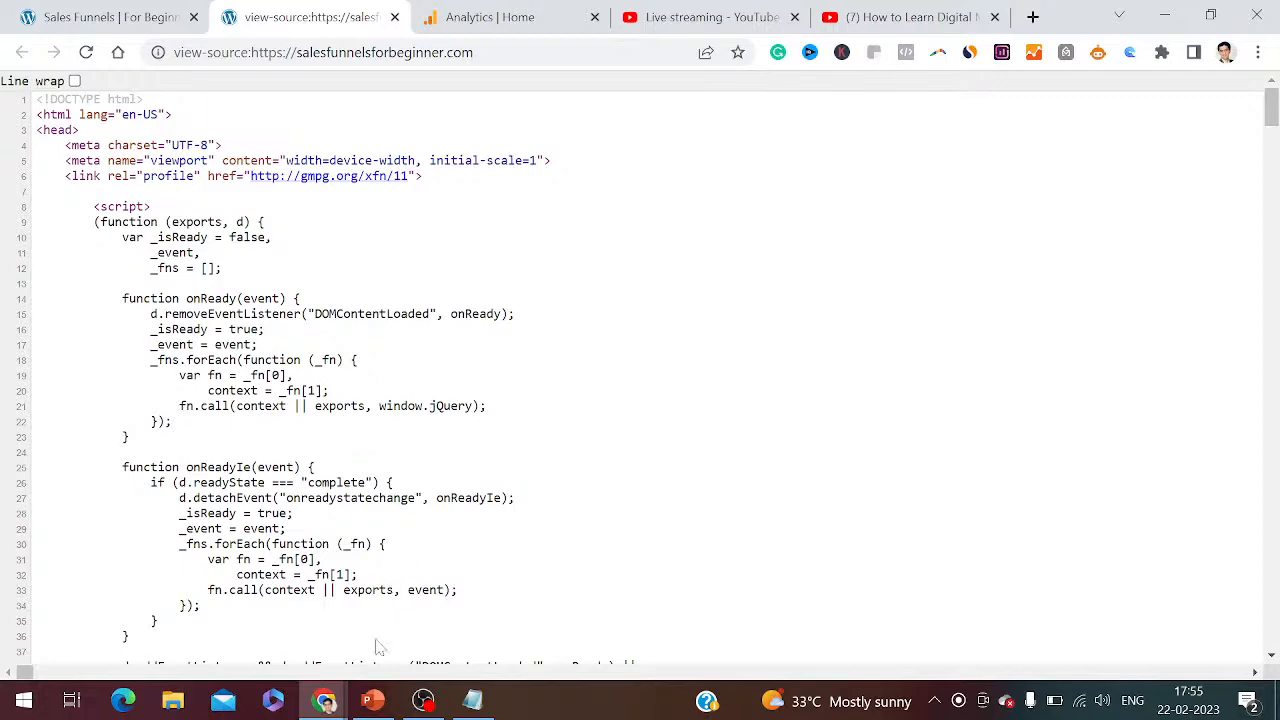
Return to the Analytics window, copy the Google tag code again and close the installation instructions
{"action": "mouse_move", "coordinate": [340, 706]}
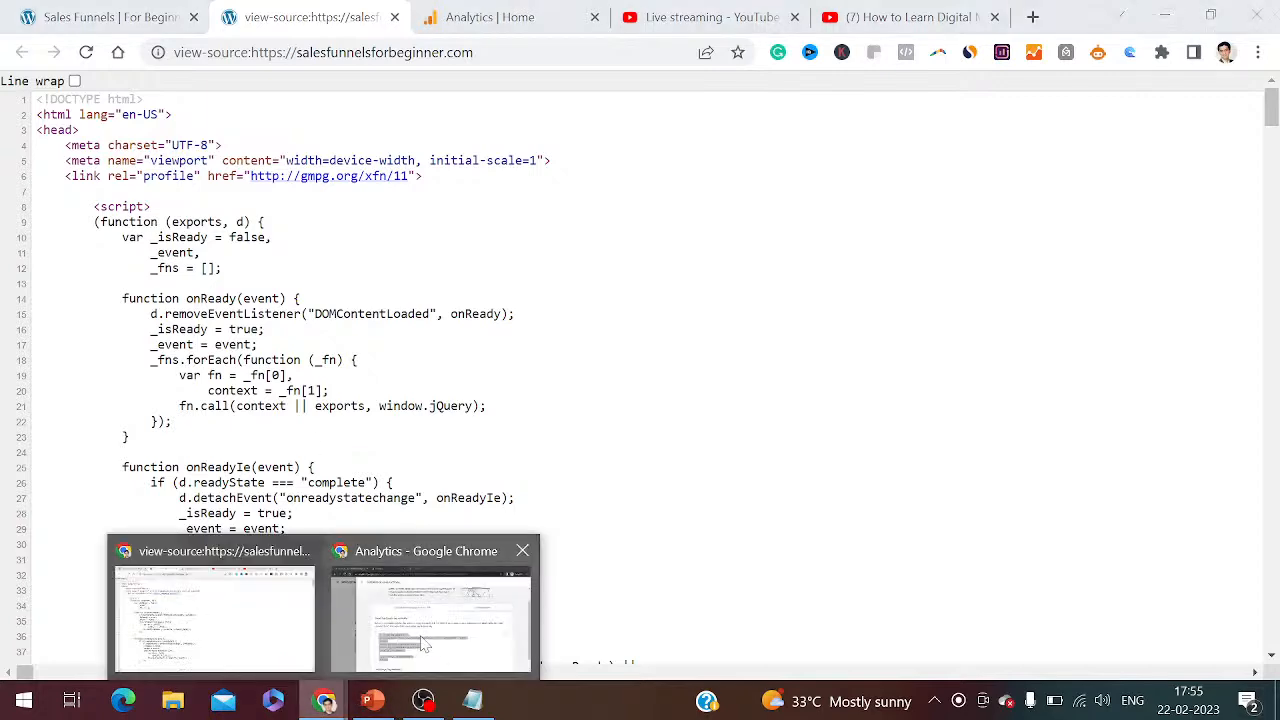
{"action": "left_click", "coordinate": [427, 640]}
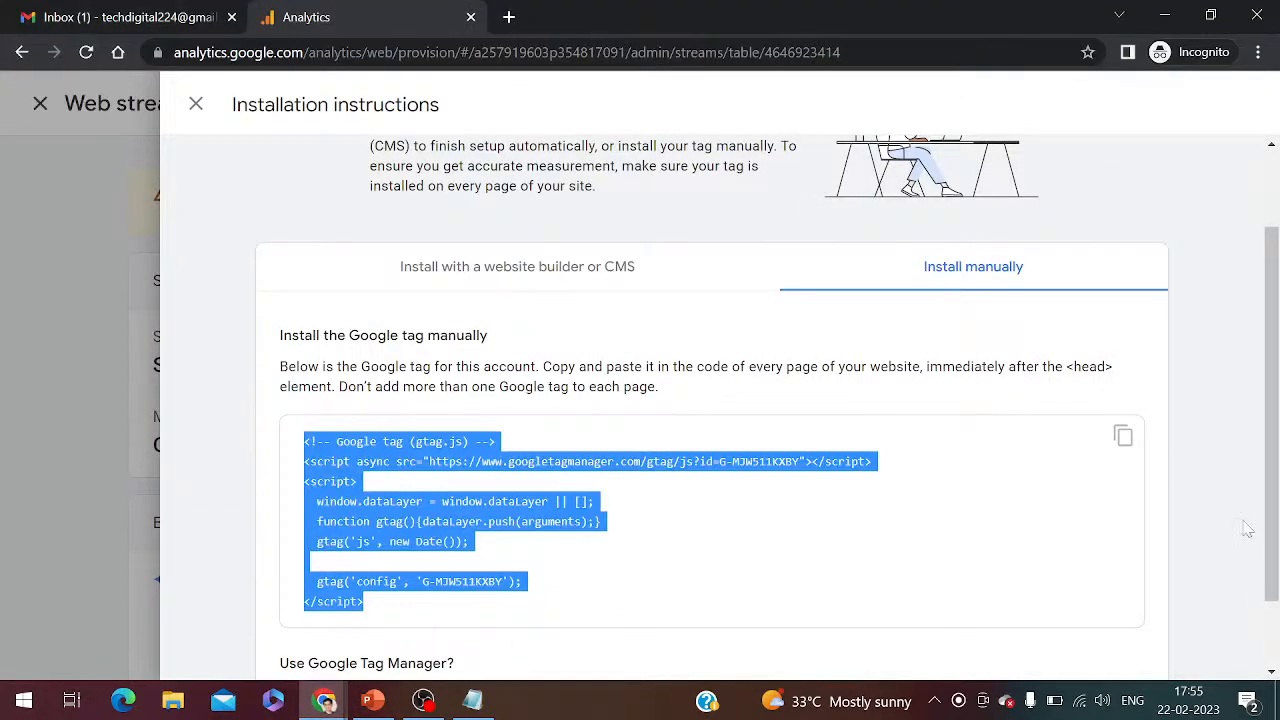
{"action": "left_click", "coordinate": [1123, 437]}
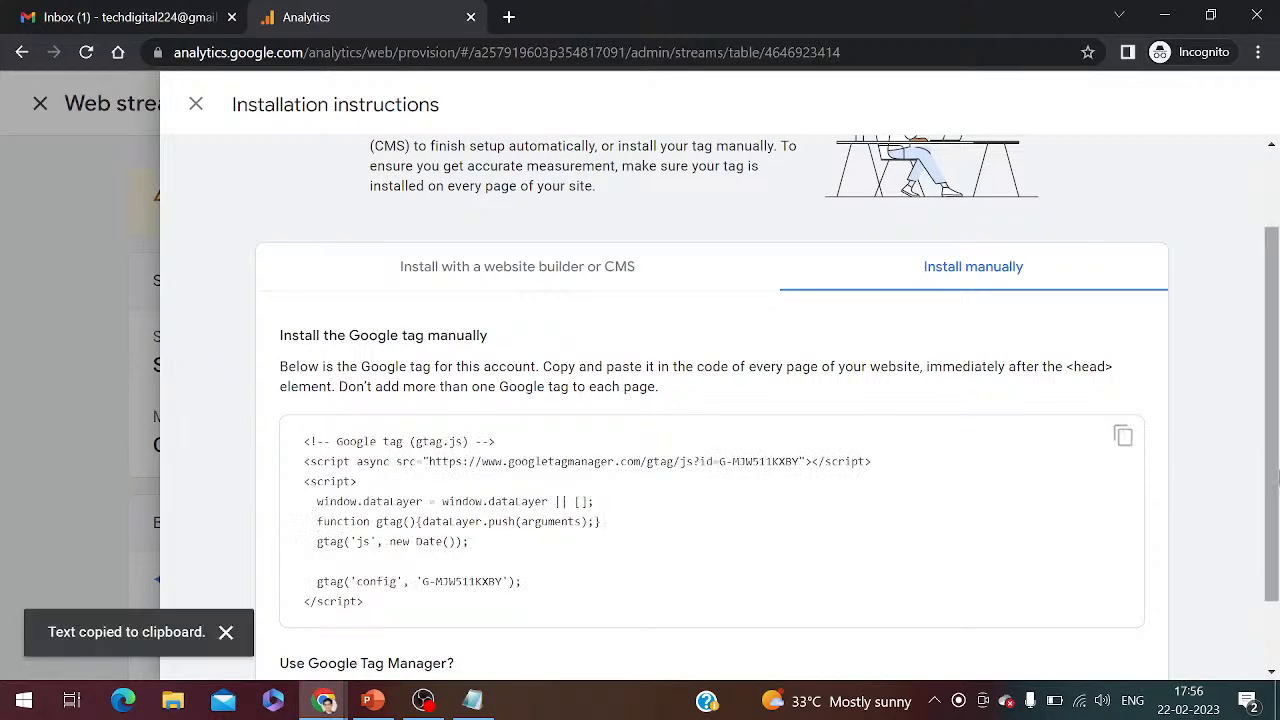
{"action": "scroll", "coordinate": [1214, 437], "scroll_direction": "down", "scroll_amount": 1}
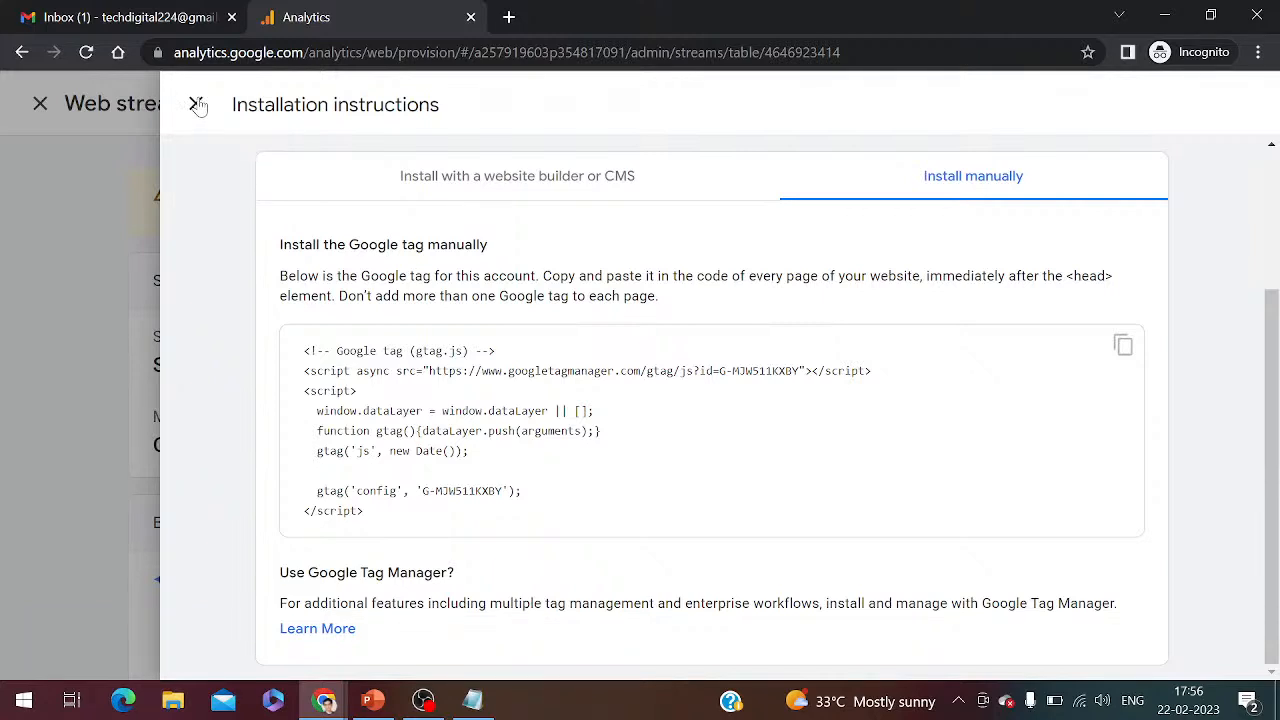
{"action": "left_click", "coordinate": [196, 105]}
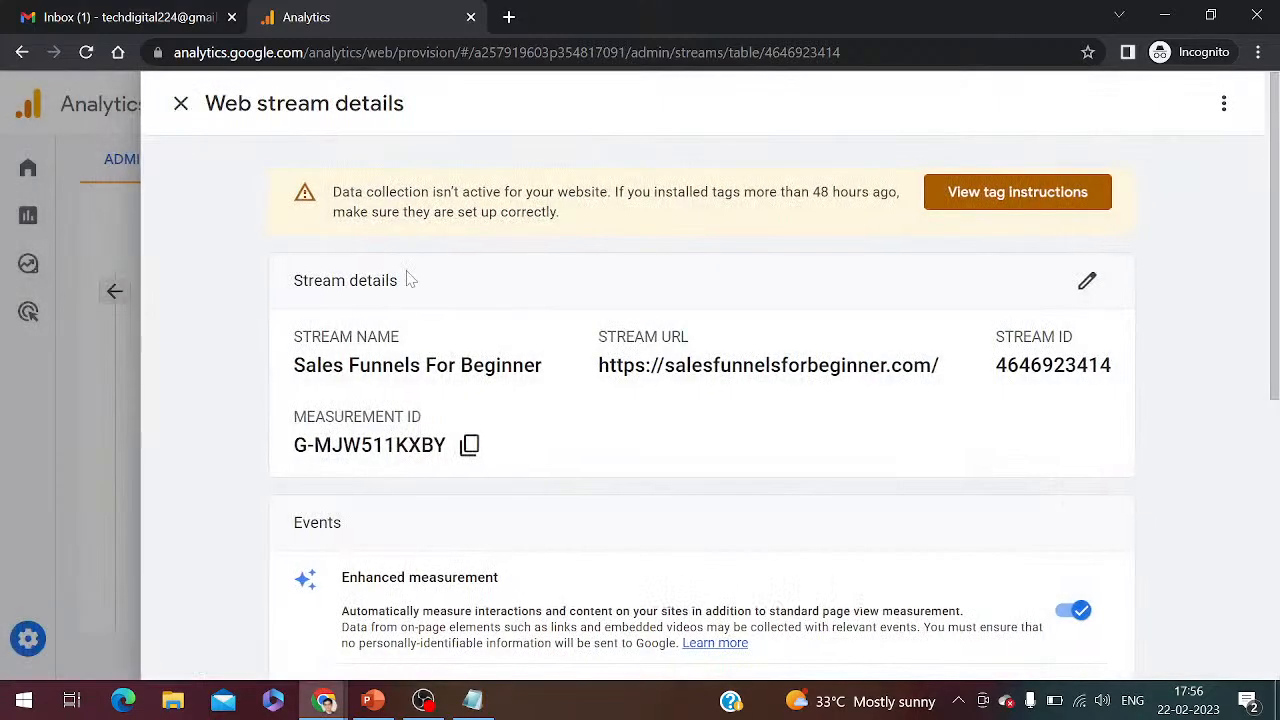
From the web stream details, go to the custom events and start creating a new one
{"action": "left_click_drag", "start_coordinate": [1275, 344], "coordinate": [1268, 396]}
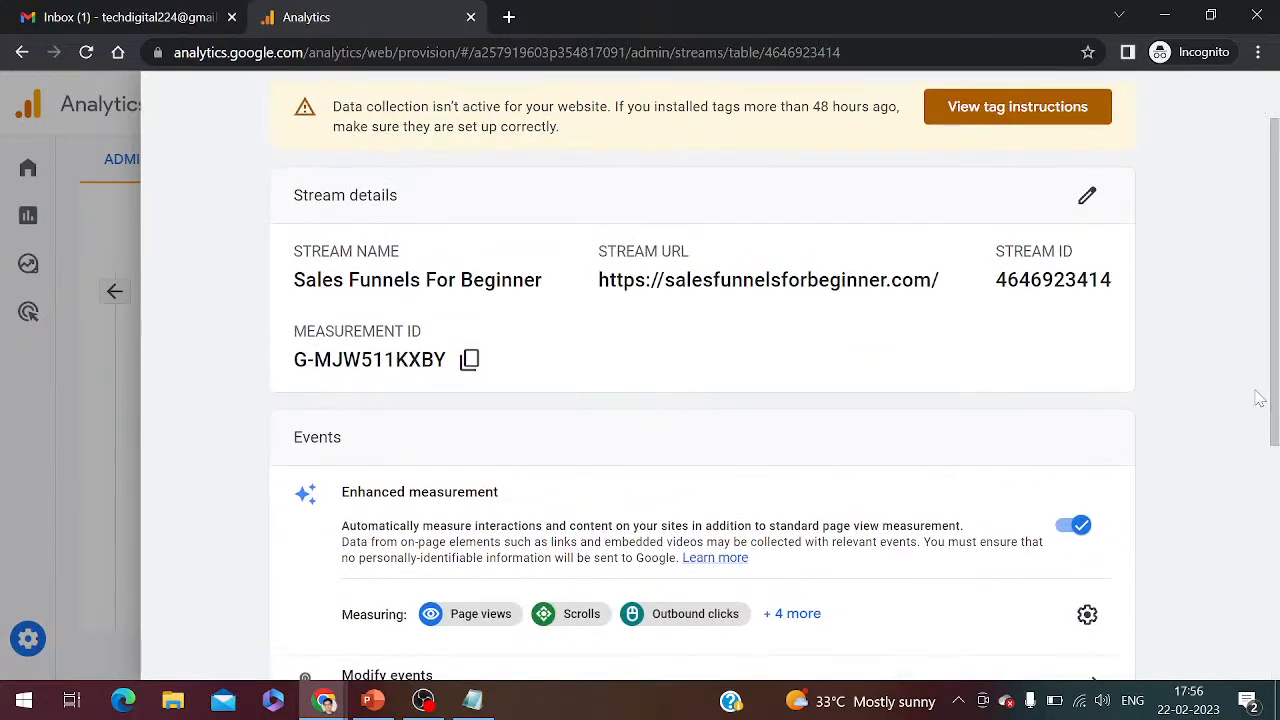
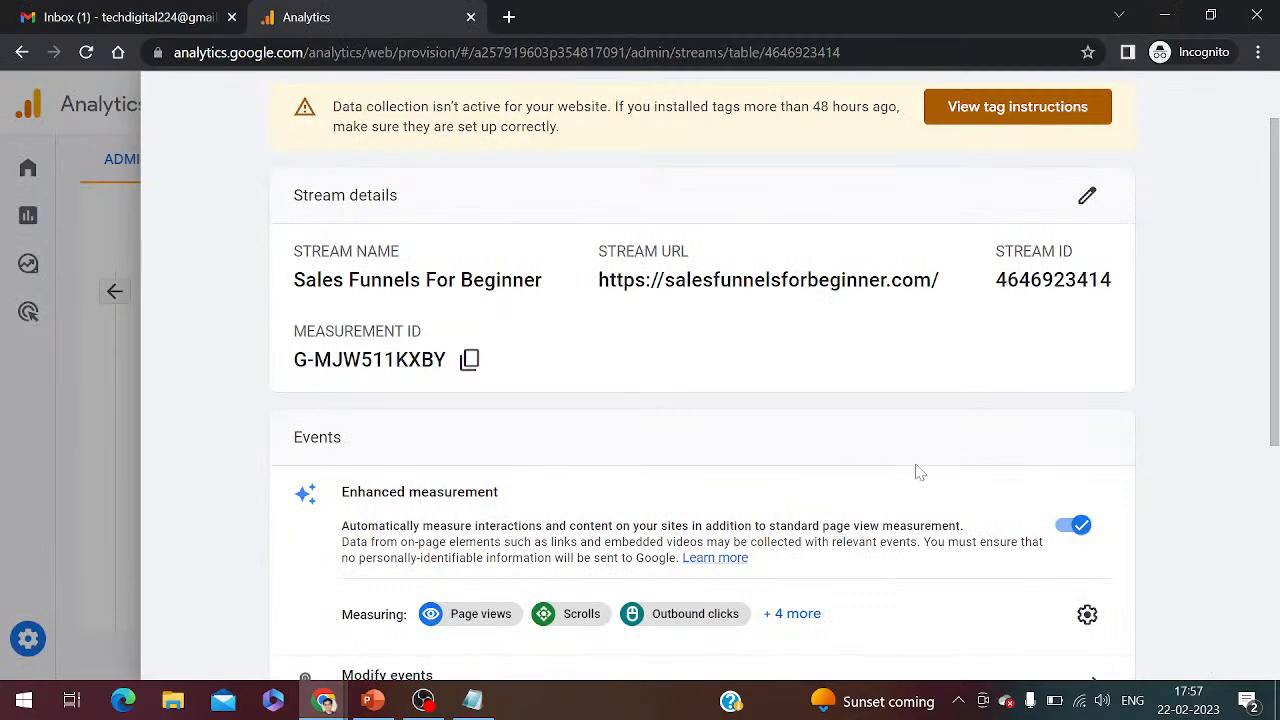
{"action": "left_click_drag", "start_coordinate": [1277, 300], "coordinate": [1277, 475]}
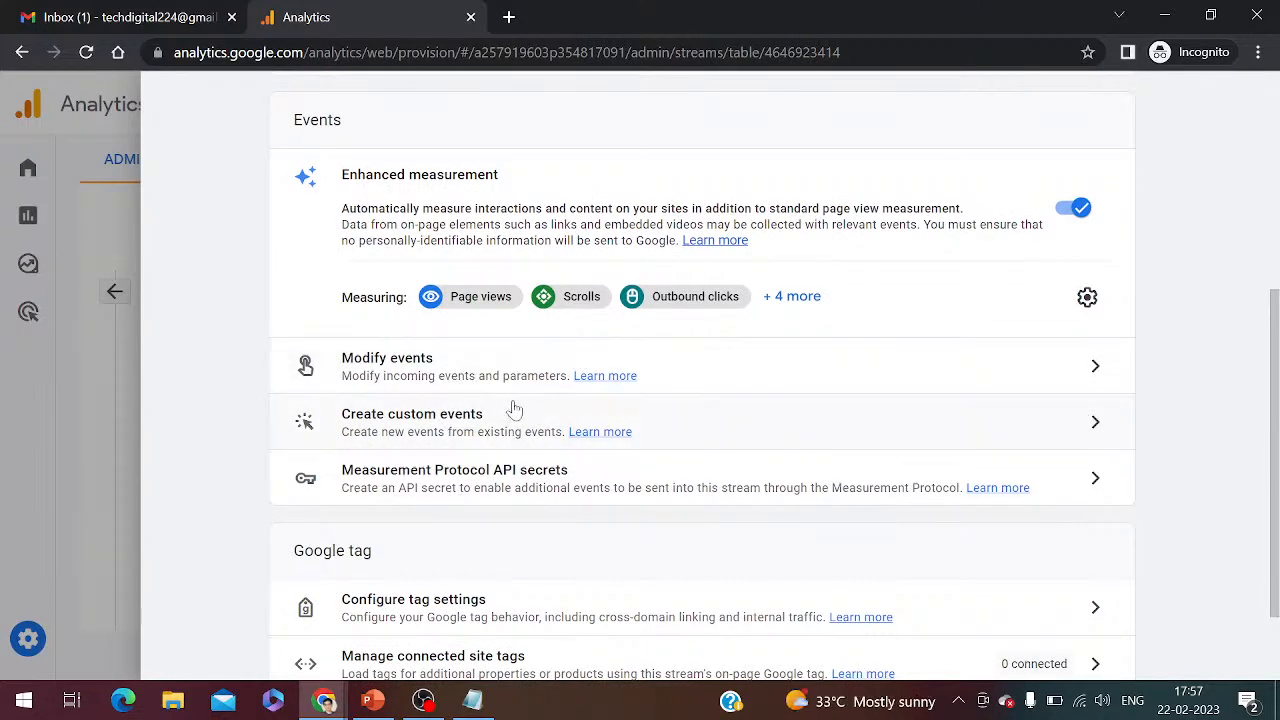
{"action": "left_click", "coordinate": [1097, 427]}
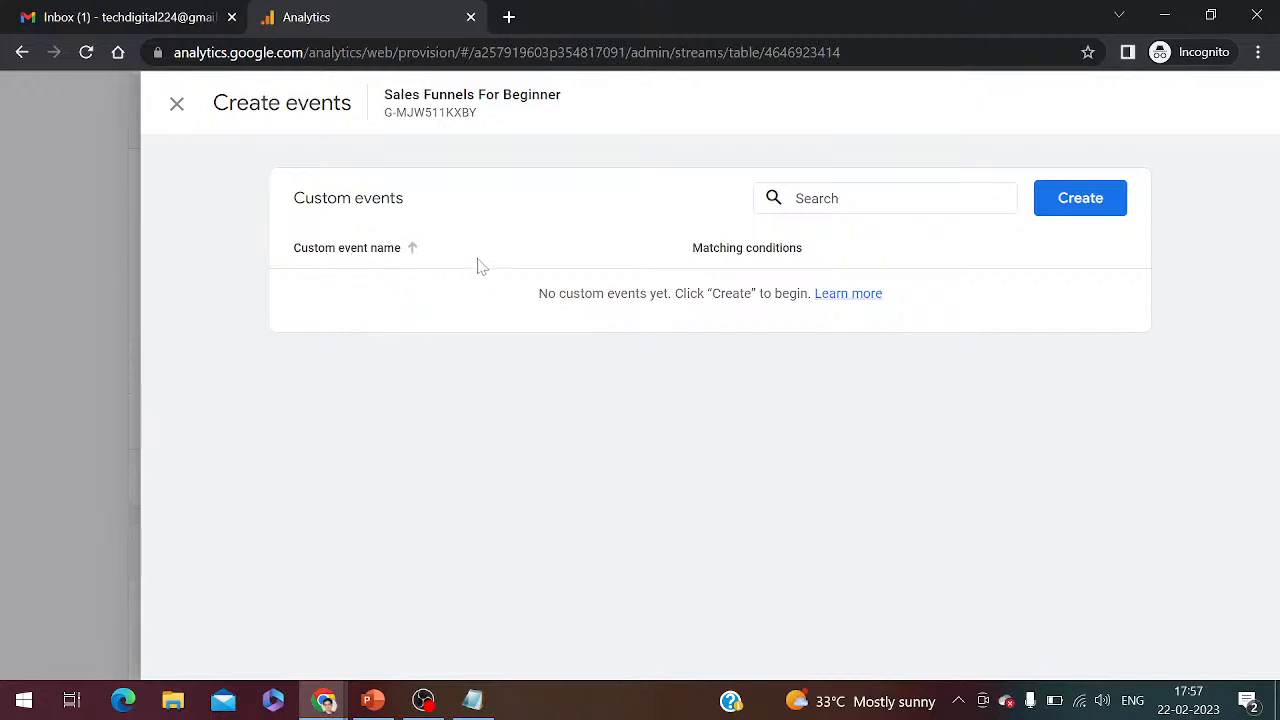
{"action": "left_click", "coordinate": [1078, 205]}
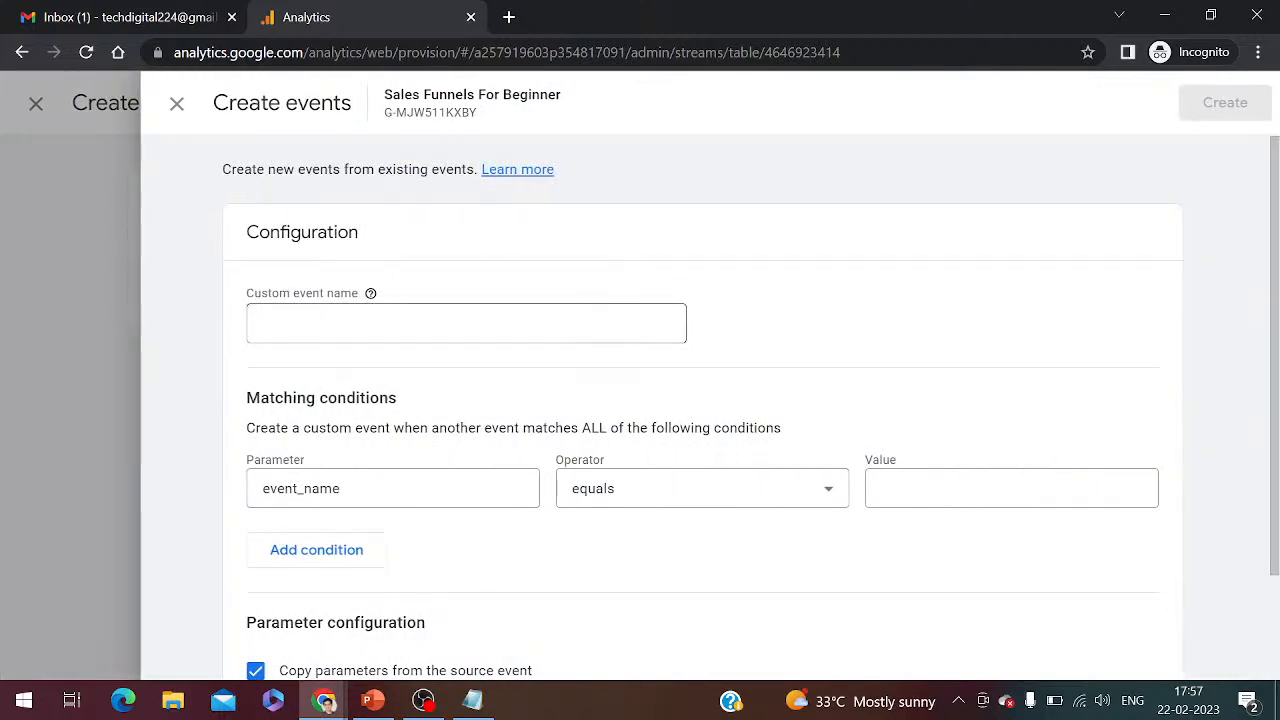
Create the custom event add_payment_info with the matching condition event_name equals 10
{"action": "left_click", "coordinate": [466, 323]}
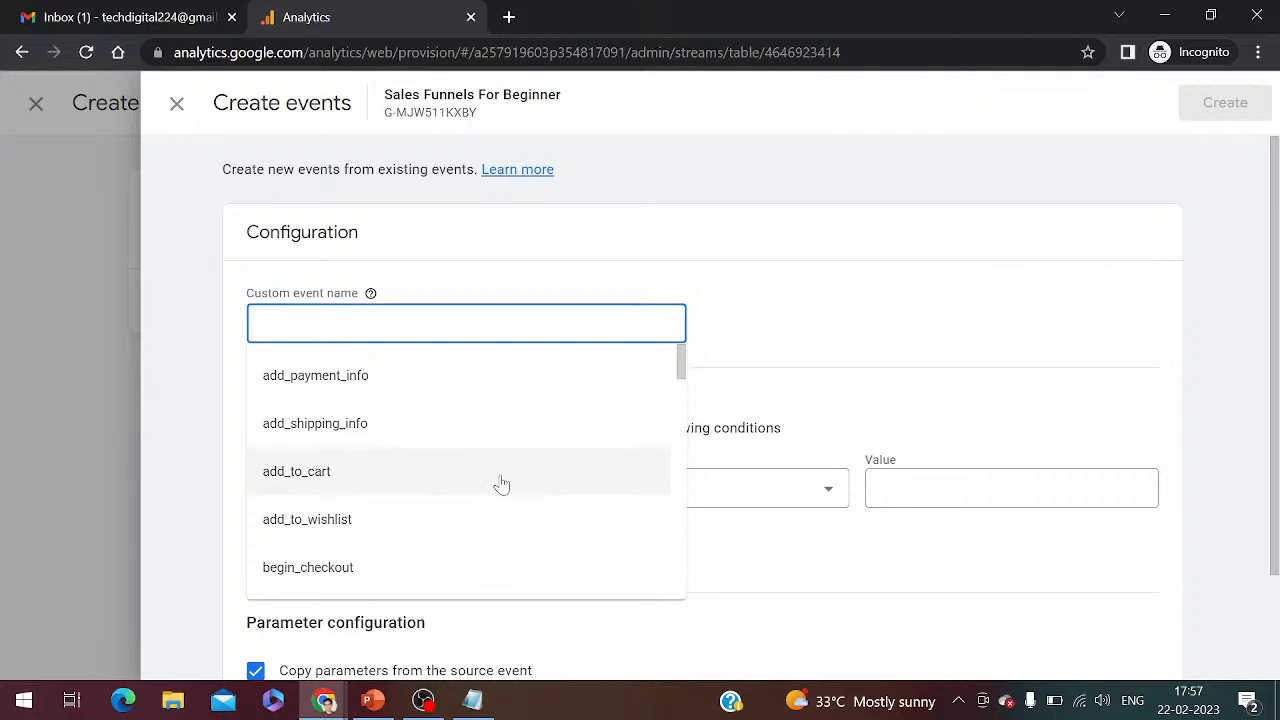
{"action": "left_click", "coordinate": [424, 387]}
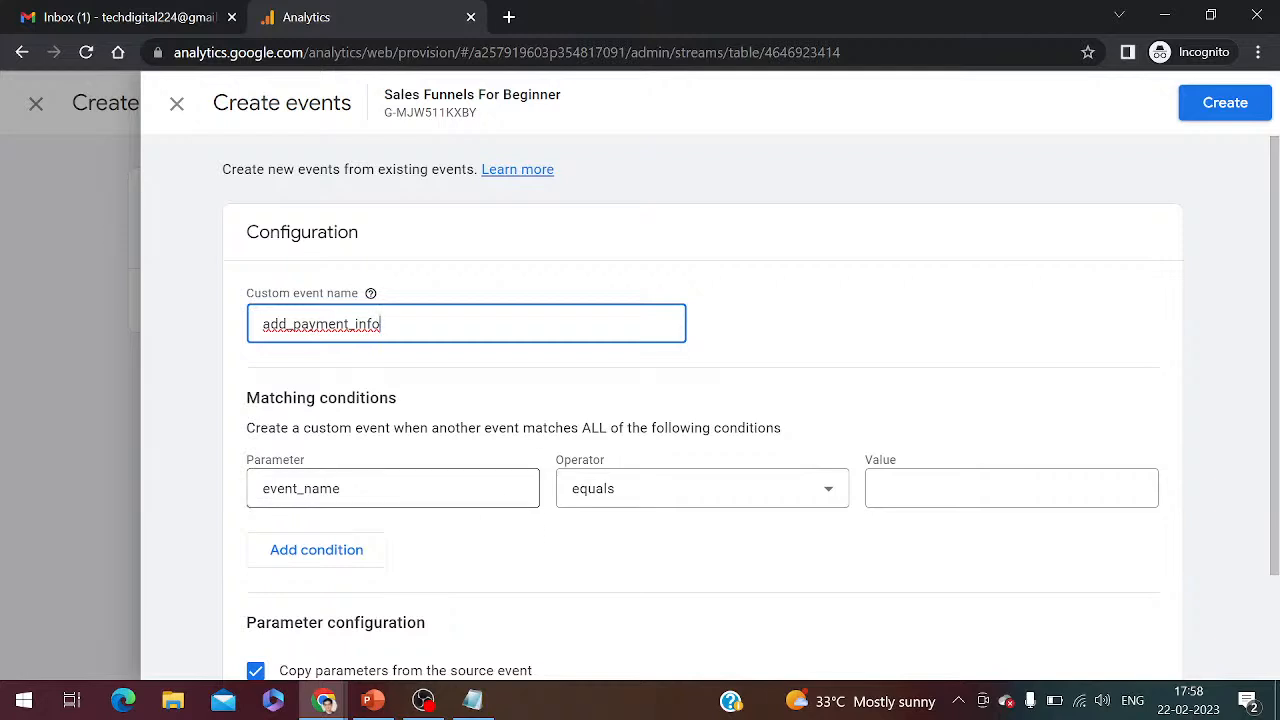
{"action": "left_click", "coordinate": [520, 498]}
{"action": "left_click", "coordinate": [491, 537]}
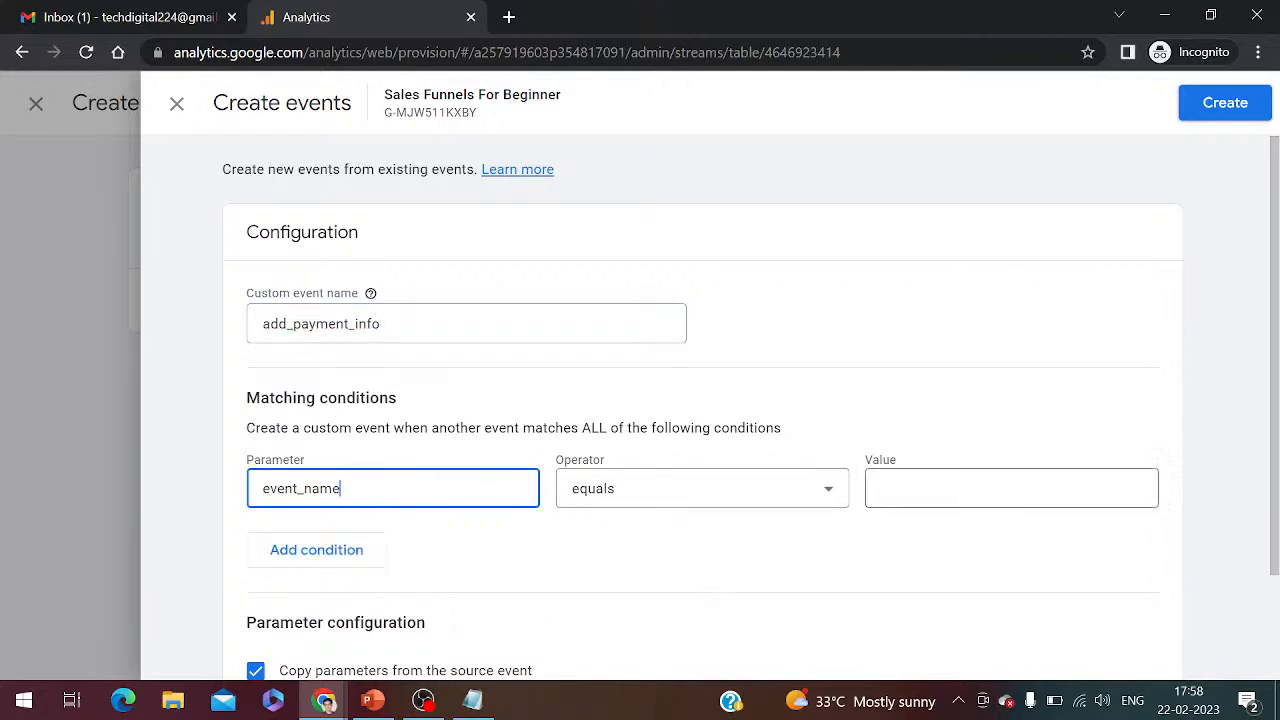
{"action": "left_click", "coordinate": [960, 490]}
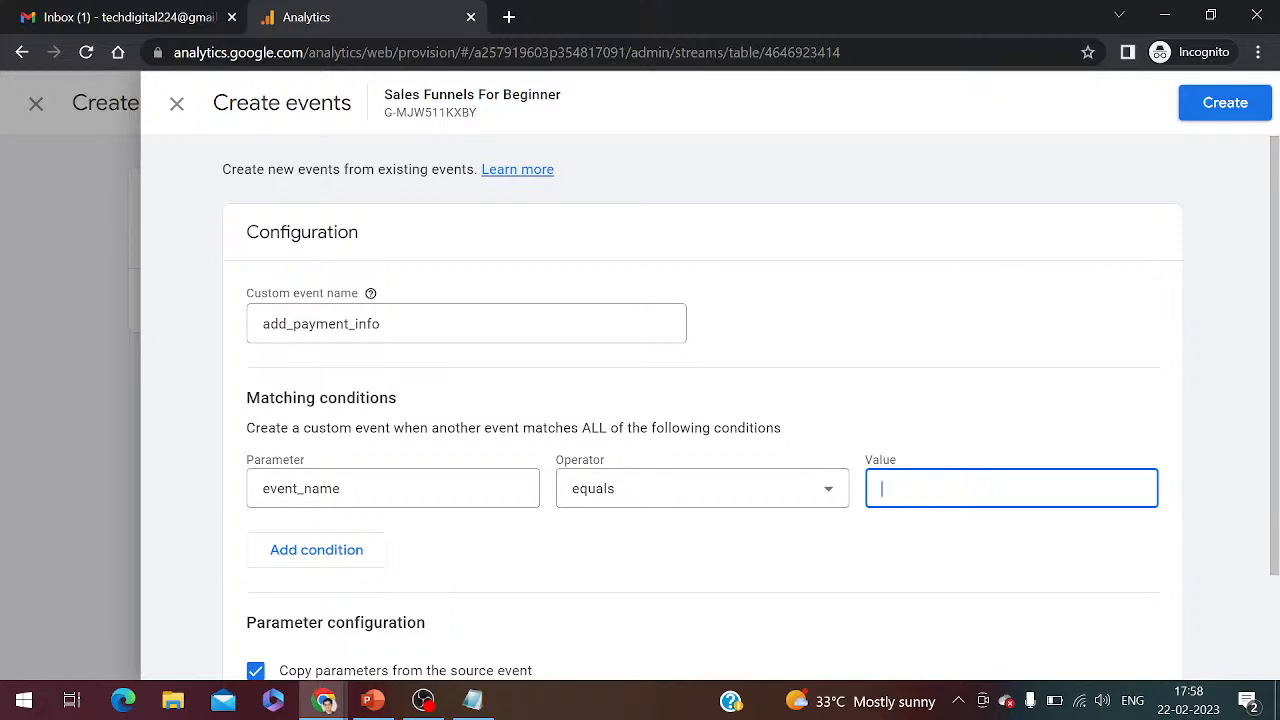
{"action": "type", "text": "10"}
{"action": "left_click_drag", "start_coordinate": [1276, 566], "coordinate": [1274, 505]}
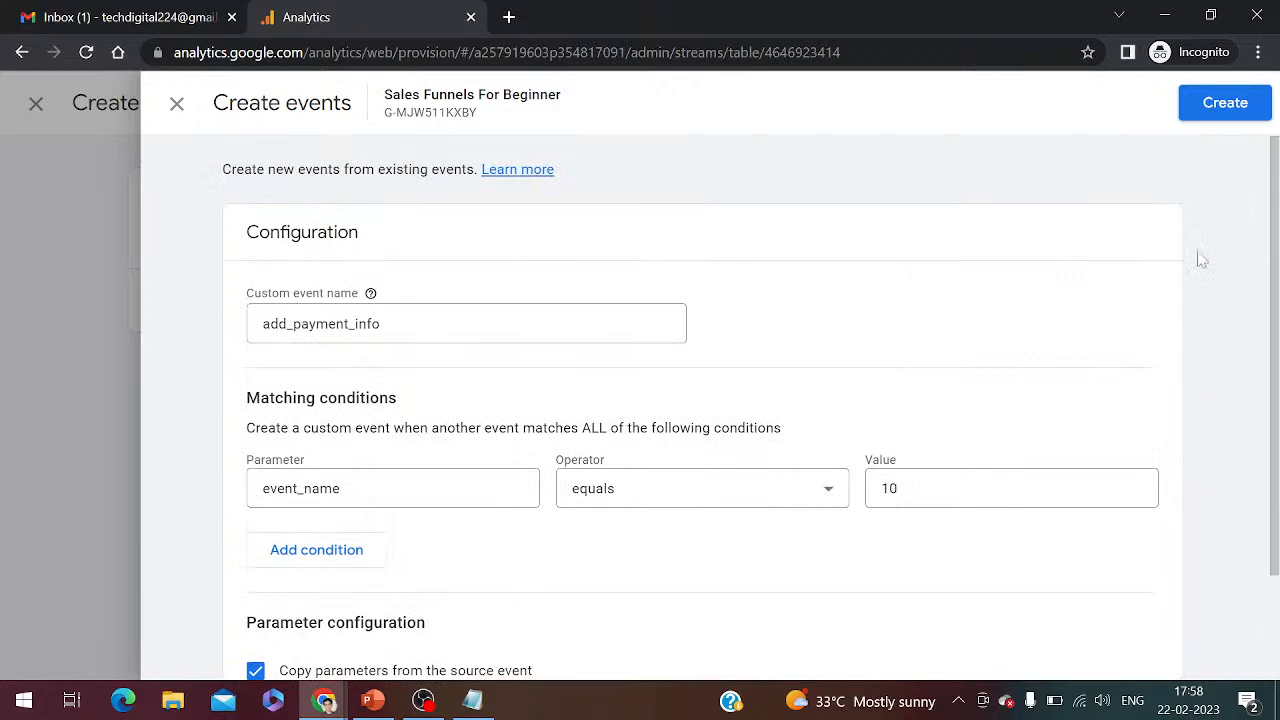
{"action": "left_click", "coordinate": [1218, 122]}
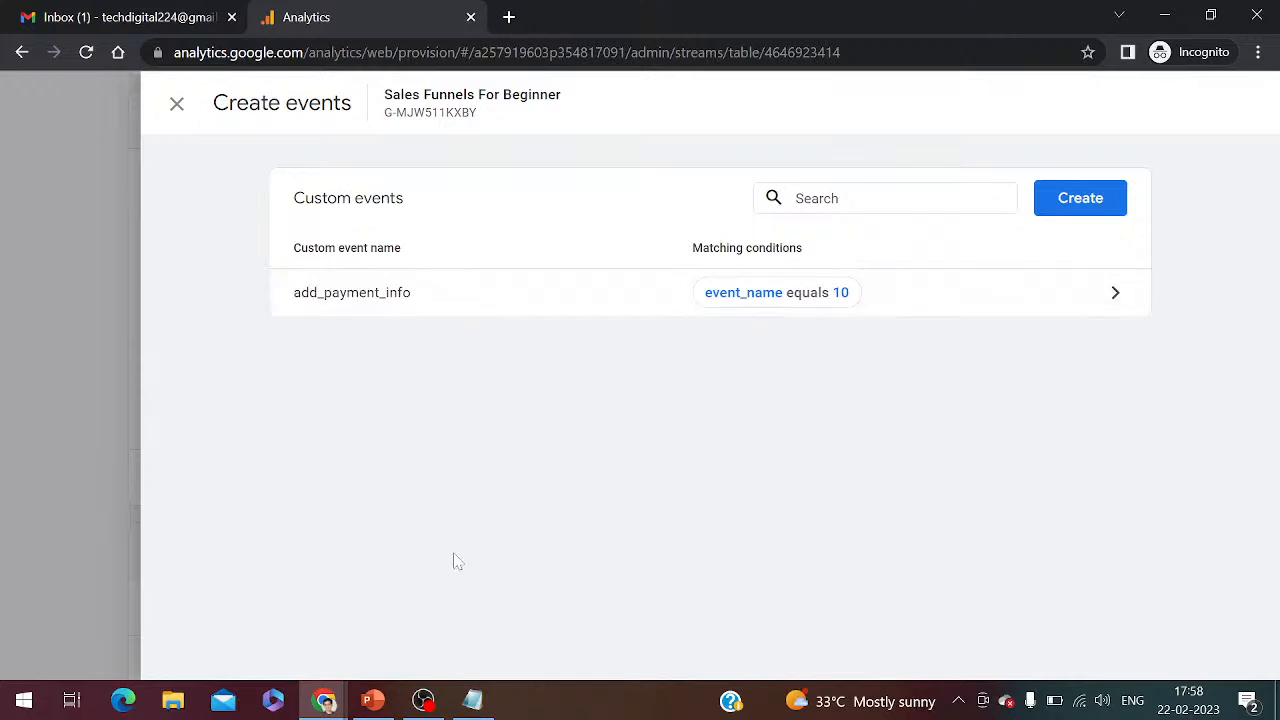
Switch to the PowerPoint presentation to view the slide about defining event parameters
{"action": "left_click", "coordinate": [377, 705]}
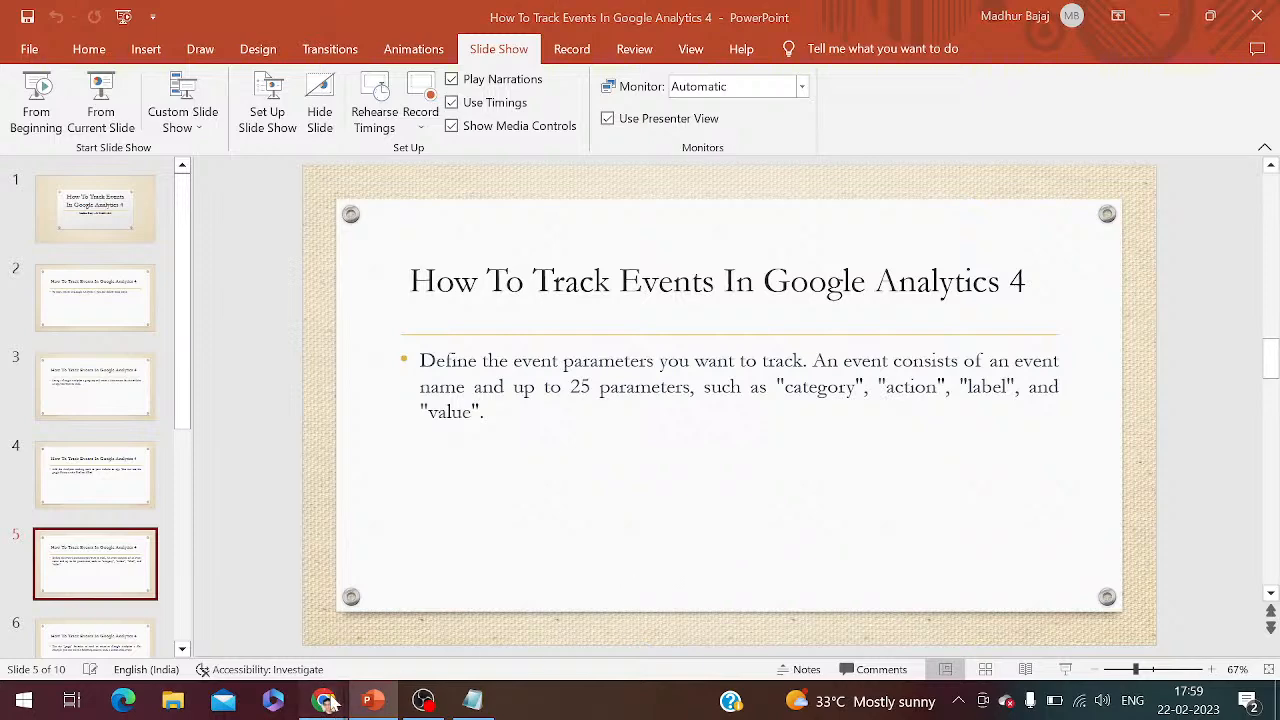
Switch back to Analytics and create the custom event add_shipping_info with the matching condition event_name equals 15
{"action": "mouse_move", "coordinate": [324, 700]}
{"action": "left_click", "coordinate": [459, 650]}
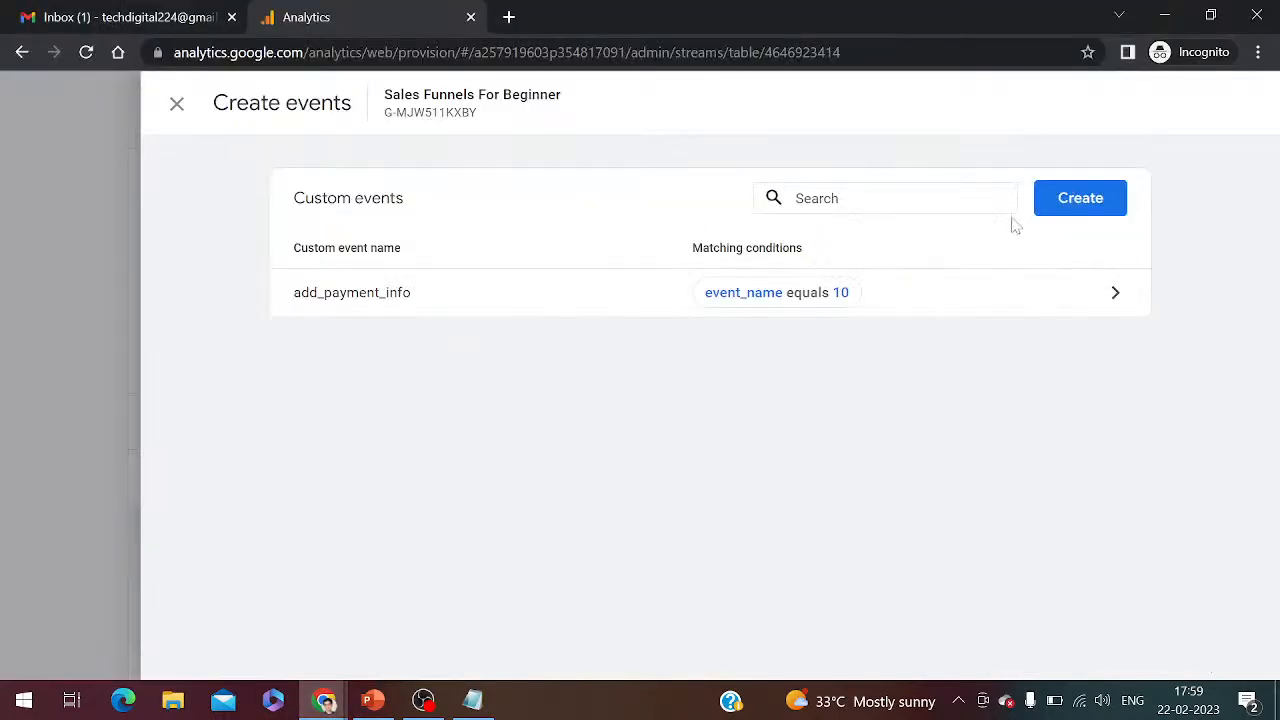
{"action": "left_click", "coordinate": [1066, 200]}
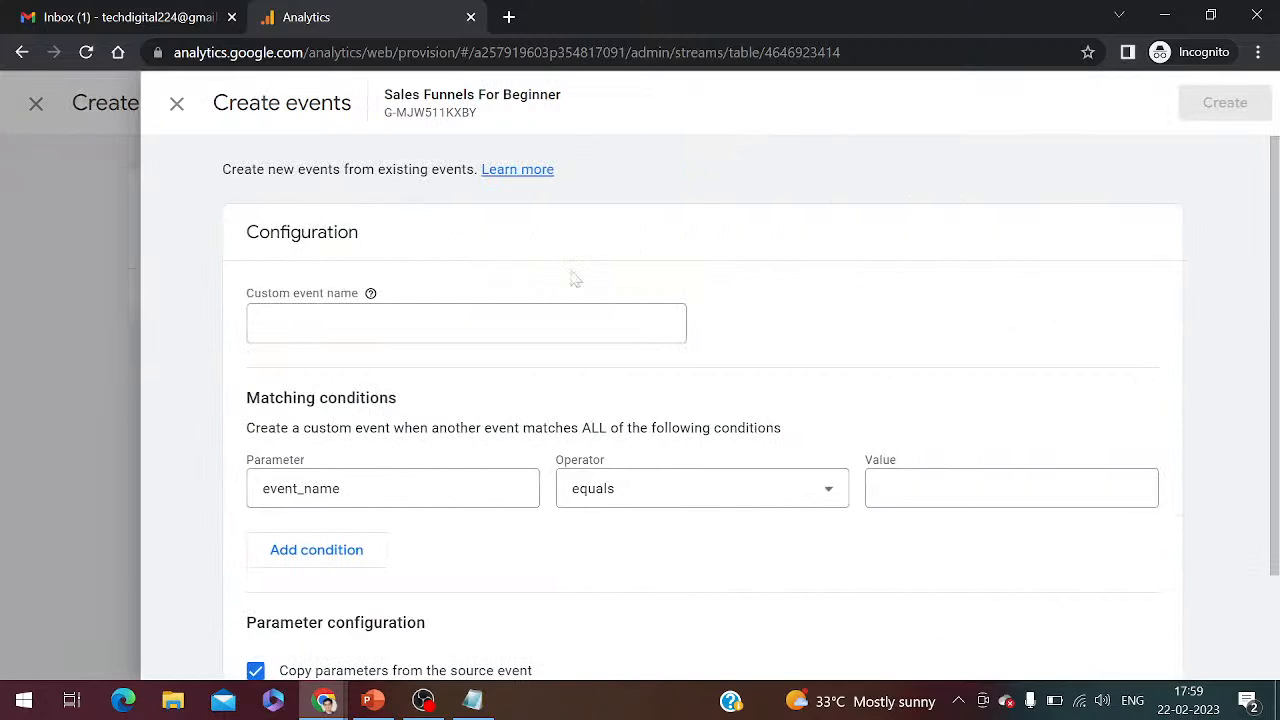
{"action": "left_click", "coordinate": [539, 320]}
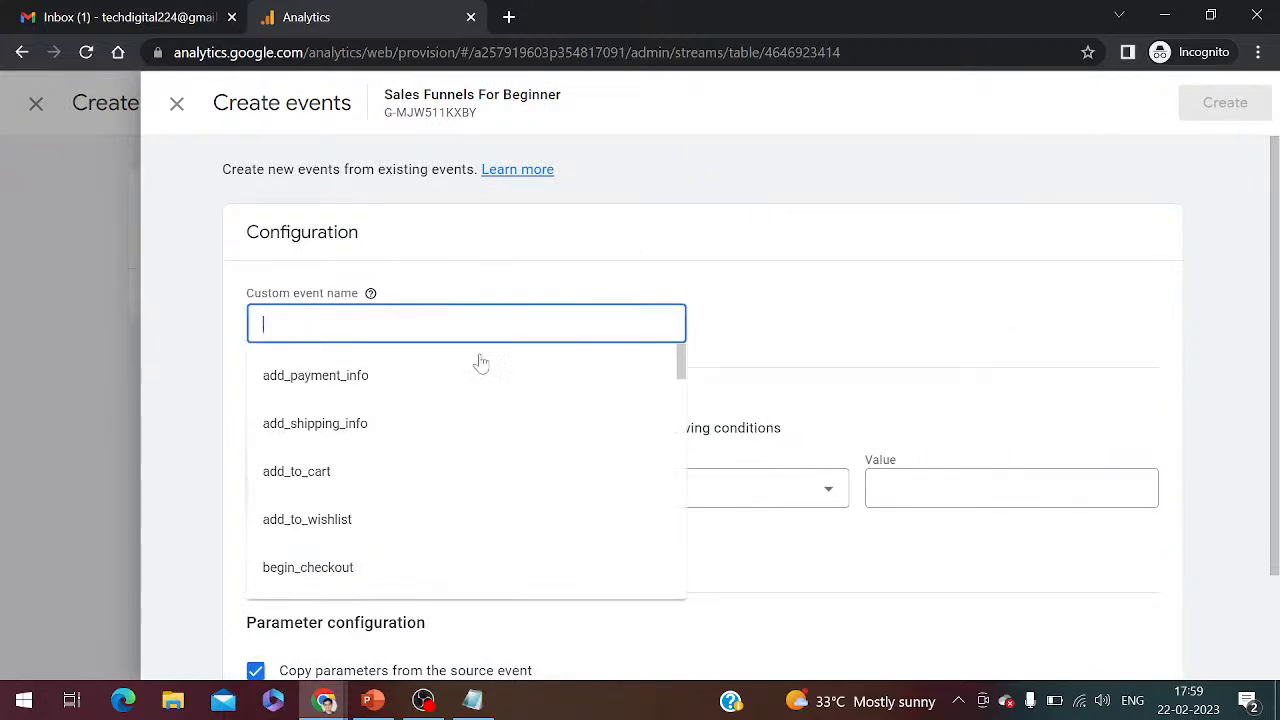
{"action": "left_click", "coordinate": [423, 431]}
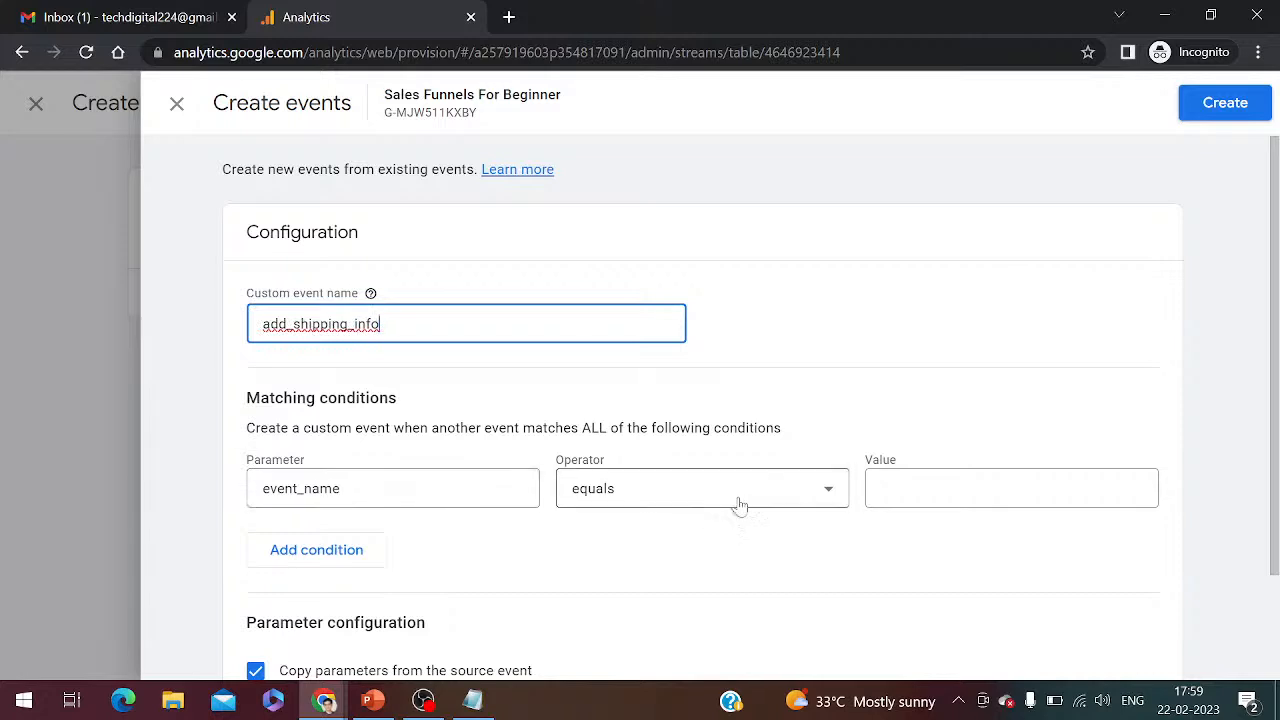
{"action": "left_click", "coordinate": [910, 485]}
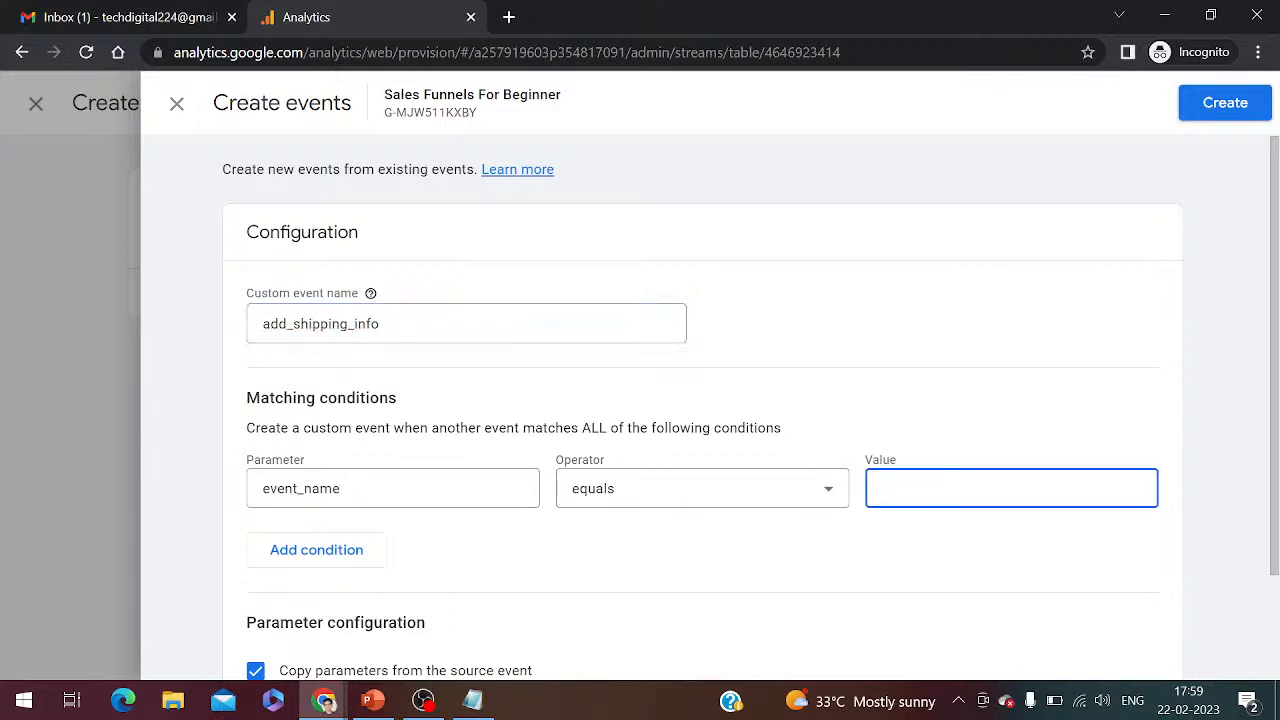
{"action": "type", "text": "15"}
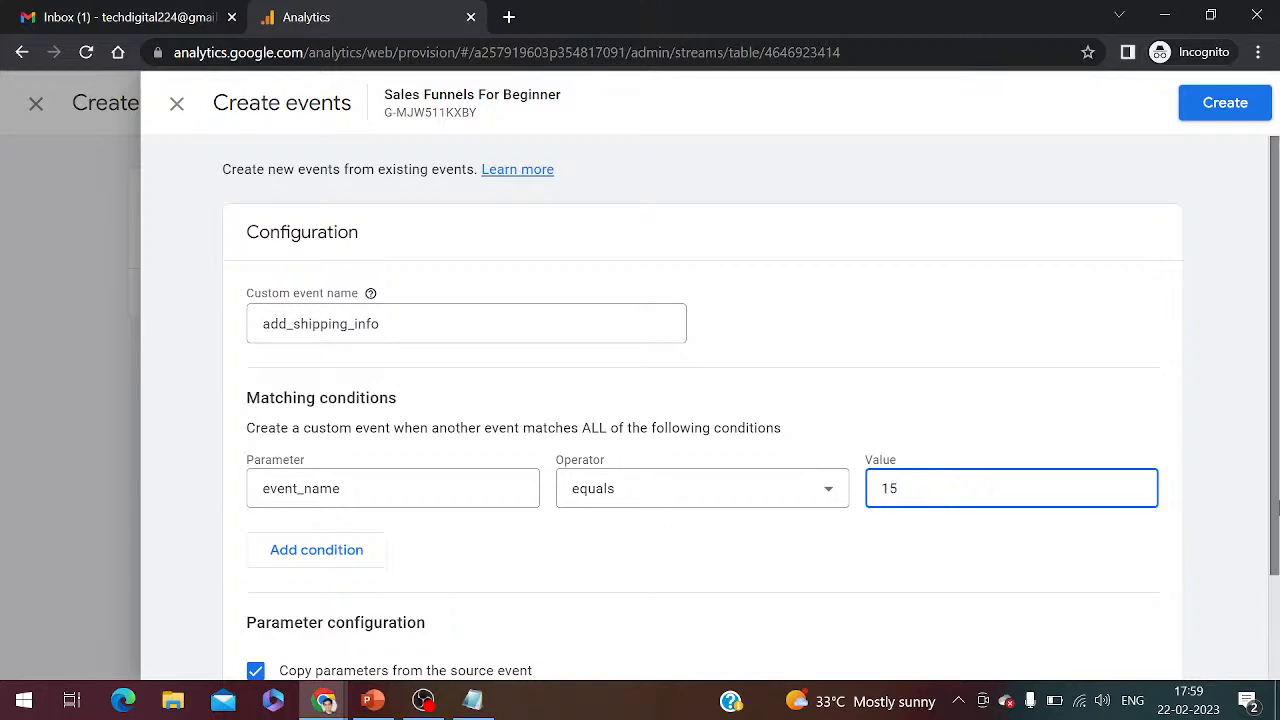
{"action": "left_click_drag", "start_coordinate": [1275, 507], "coordinate": [1275, 611]}
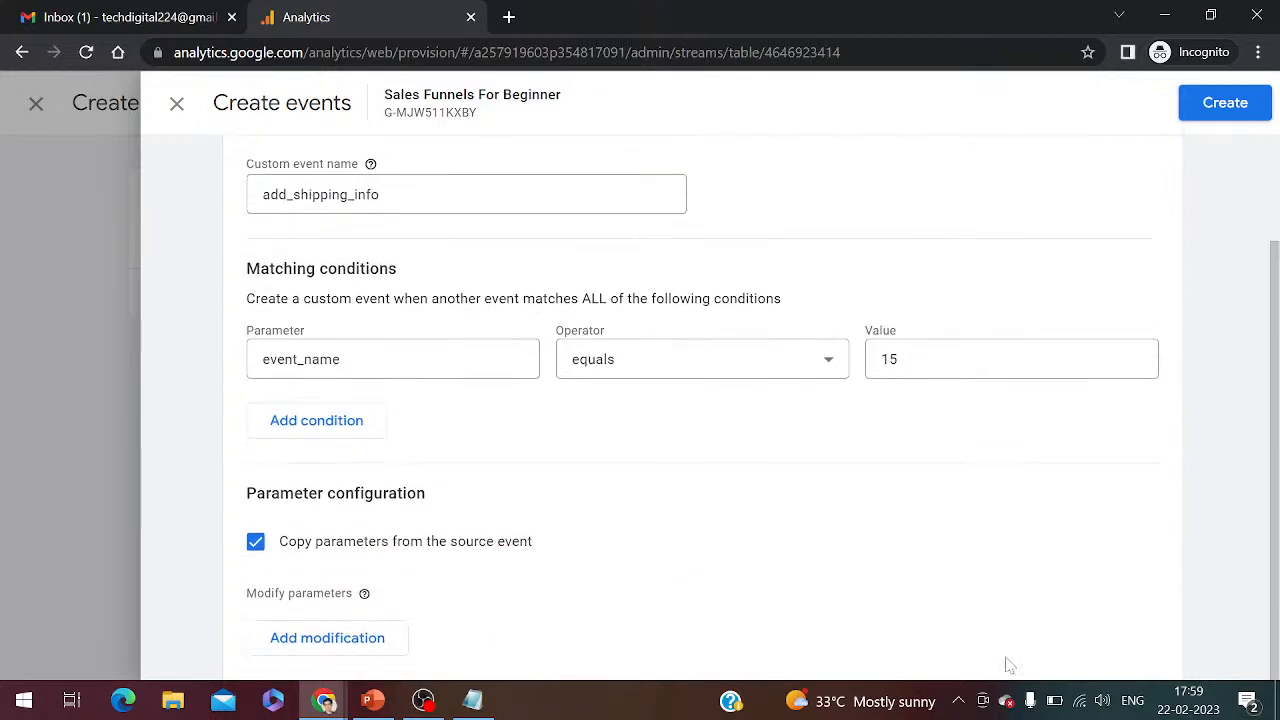
{"action": "left_click", "coordinate": [1217, 108]}
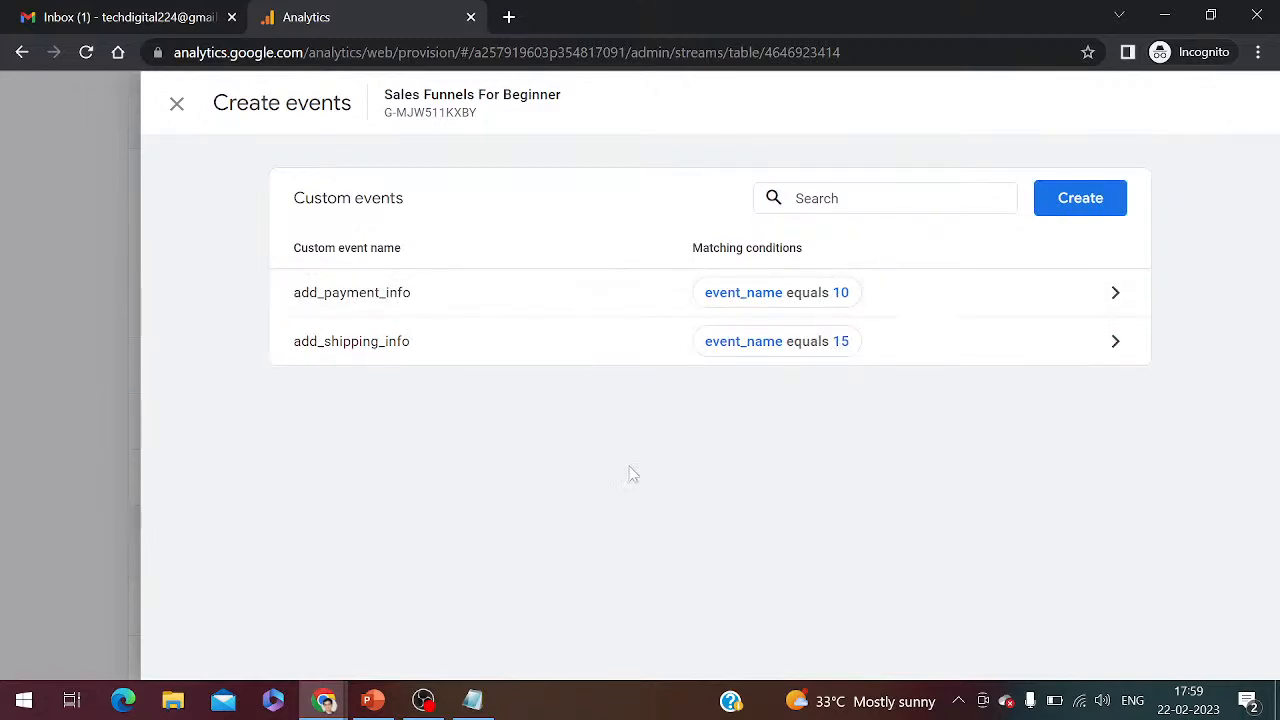
Create another custom event named add_to_wishlist with the matching condition event_name equals 20
{"action": "left_click", "coordinate": [1068, 202]}
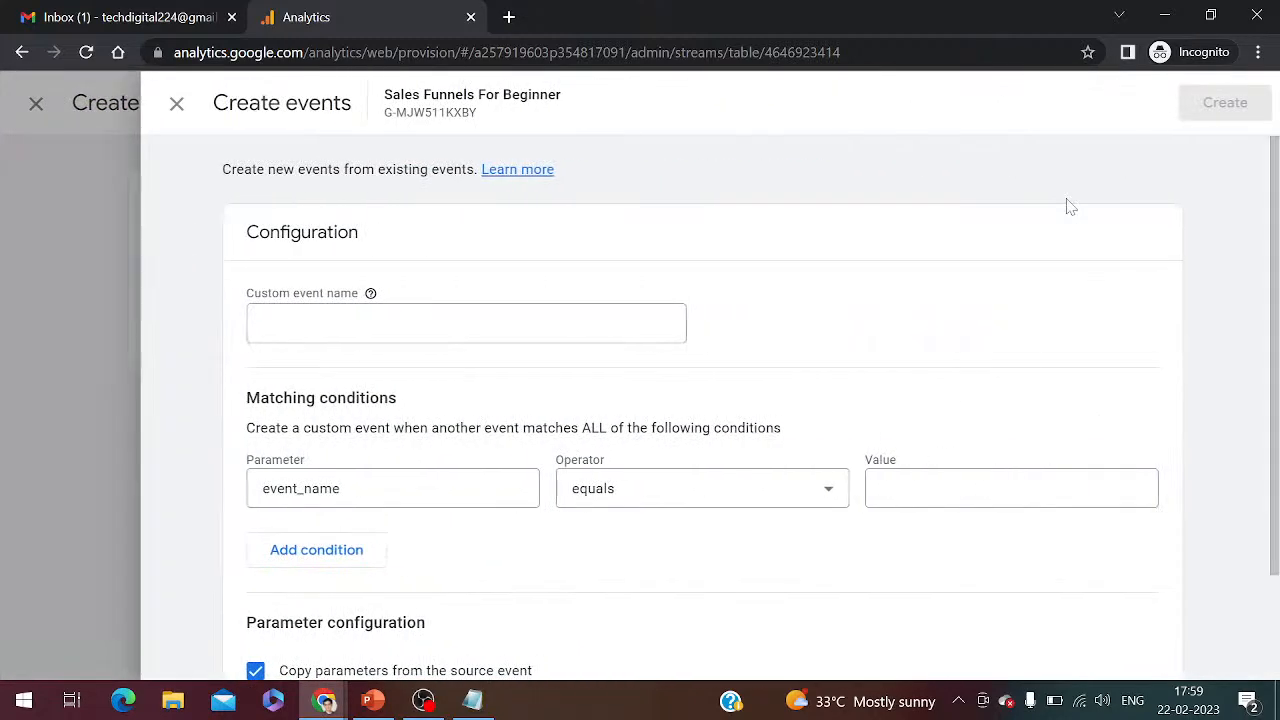
{"action": "left_click", "coordinate": [530, 323]}
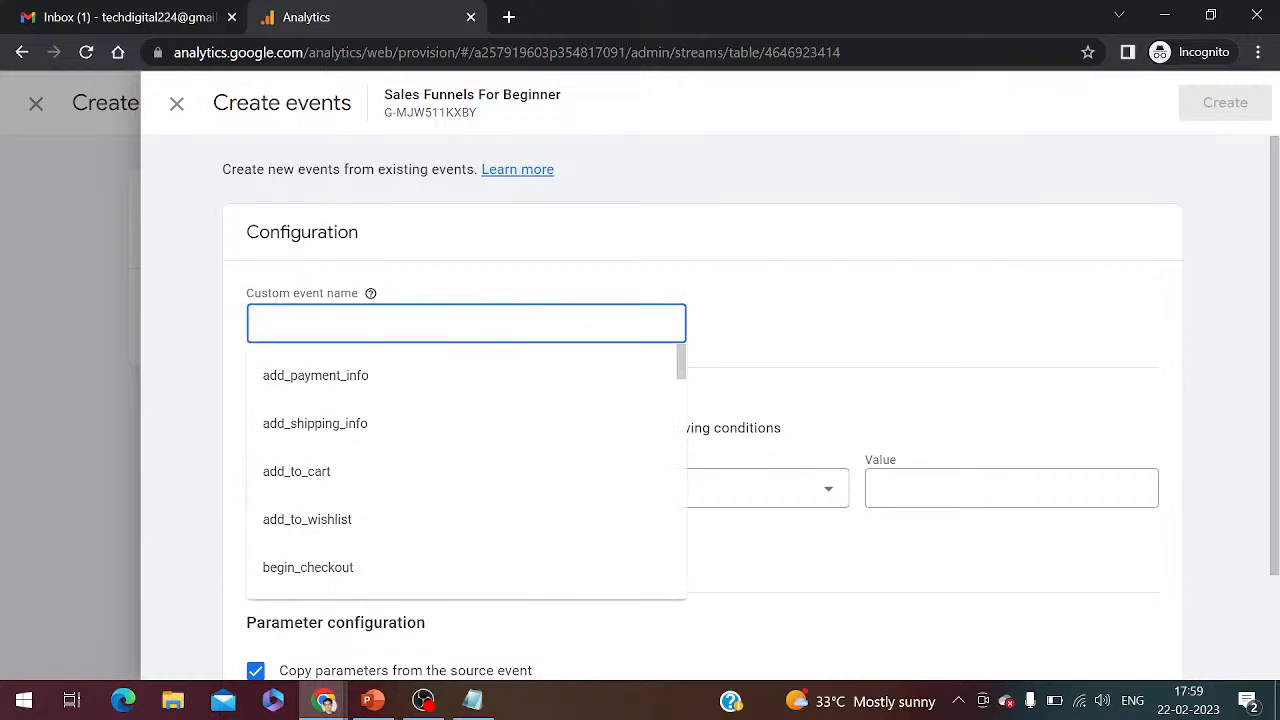
{"action": "left_click", "coordinate": [409, 521]}
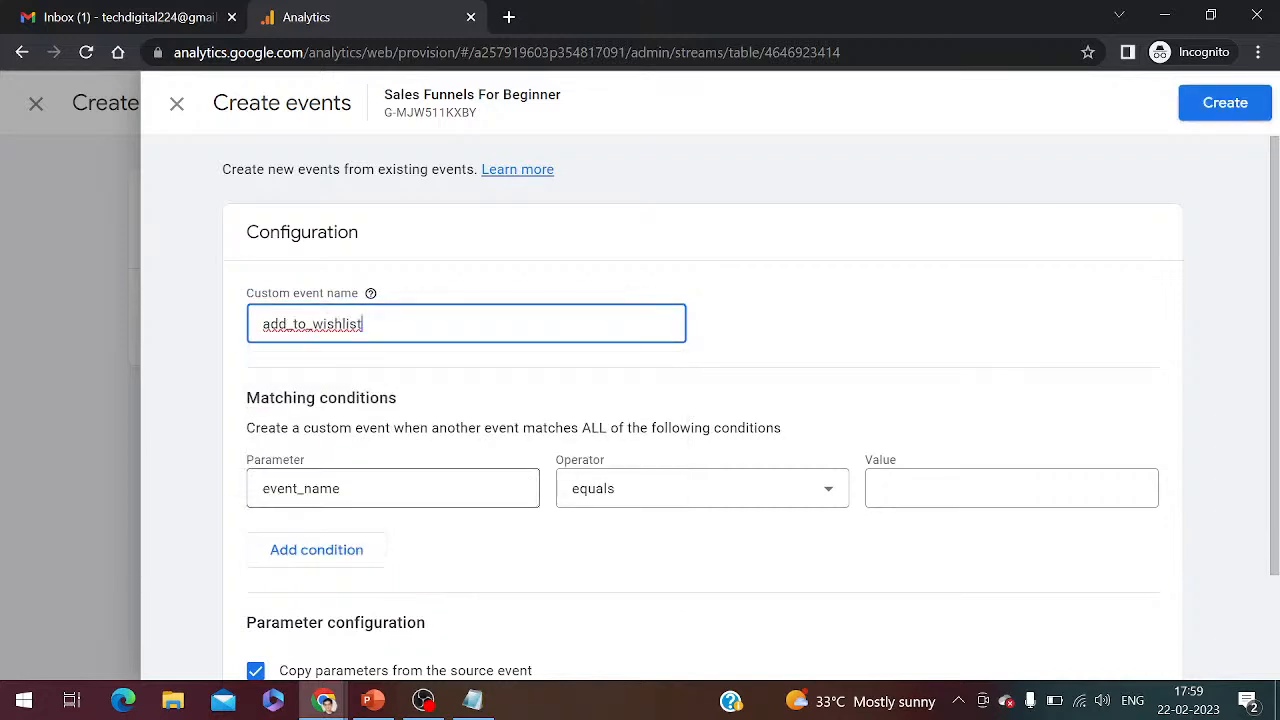
{"action": "left_click", "coordinate": [1089, 481]}
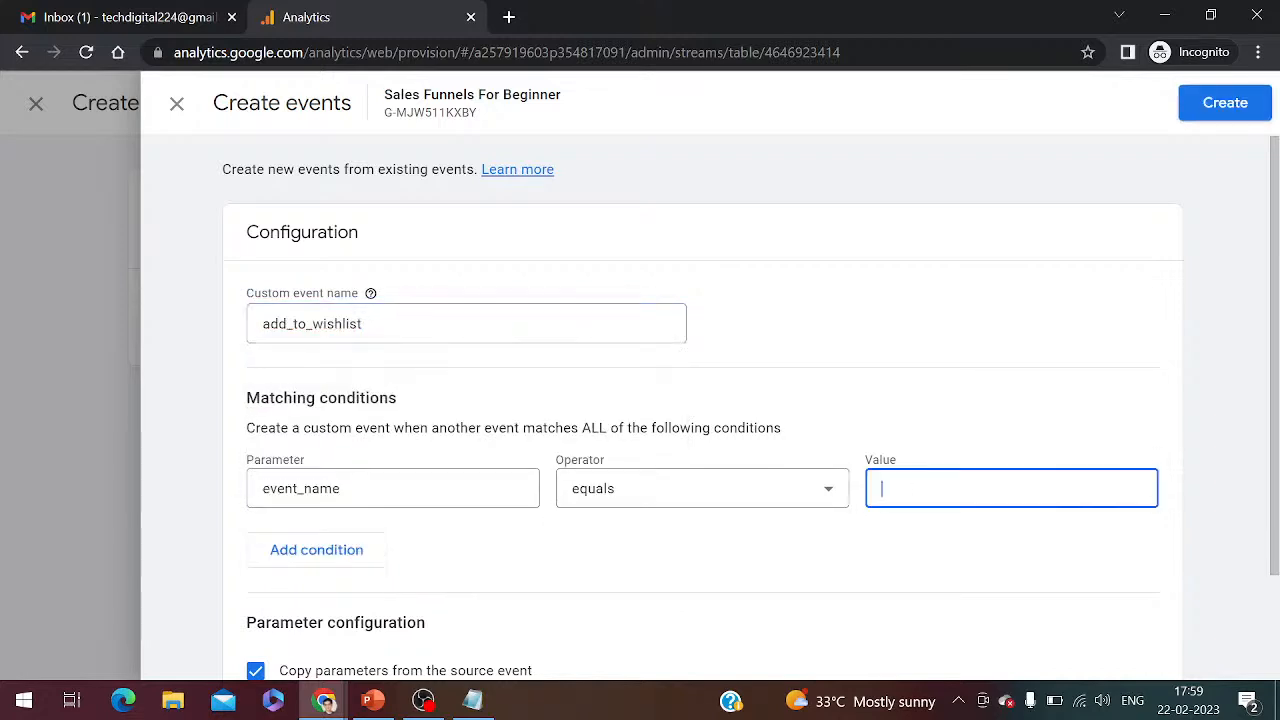
{"action": "type", "text": "20"}
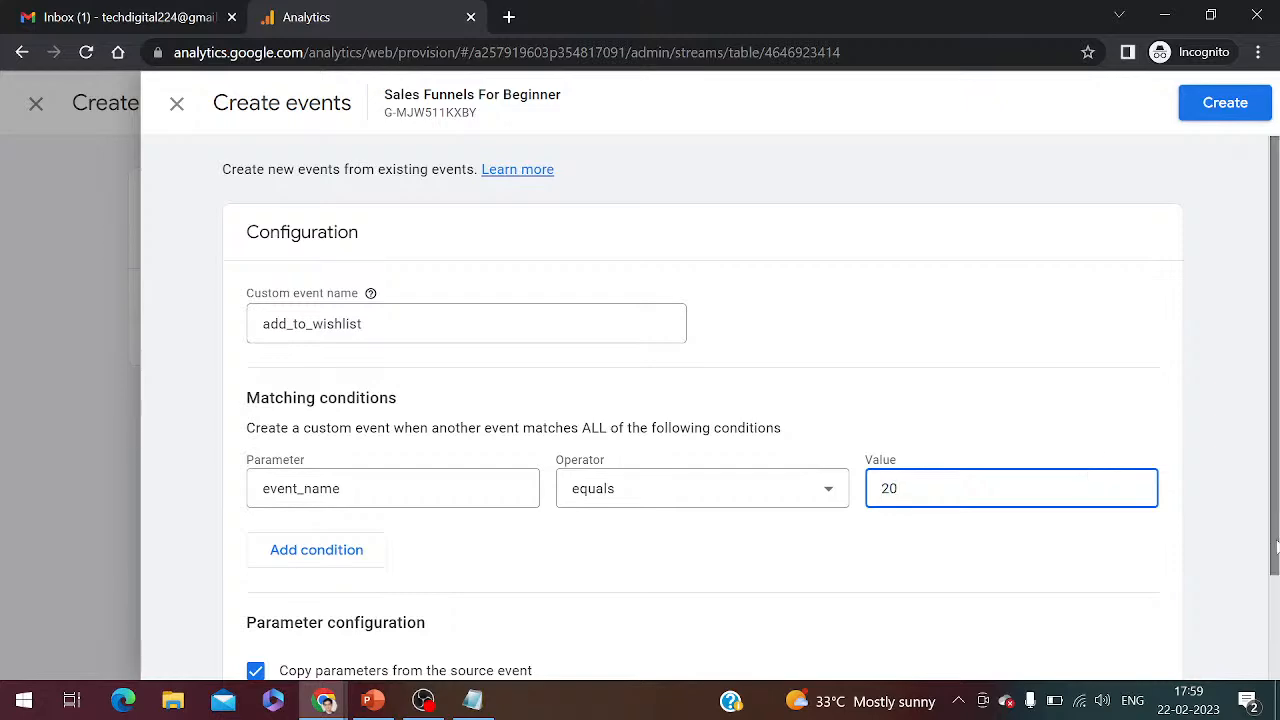
{"action": "left_click_drag", "start_coordinate": [1274, 550], "coordinate": [1274, 654]}
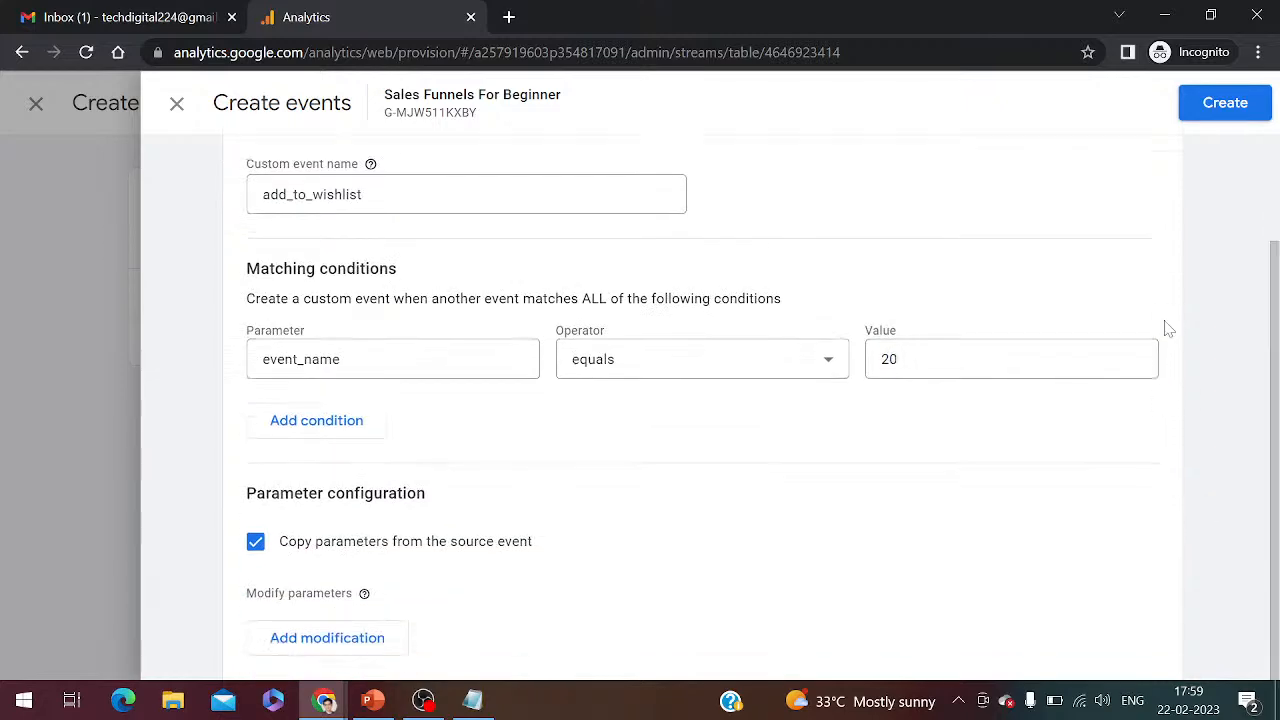
{"action": "left_click", "coordinate": [1226, 104]}
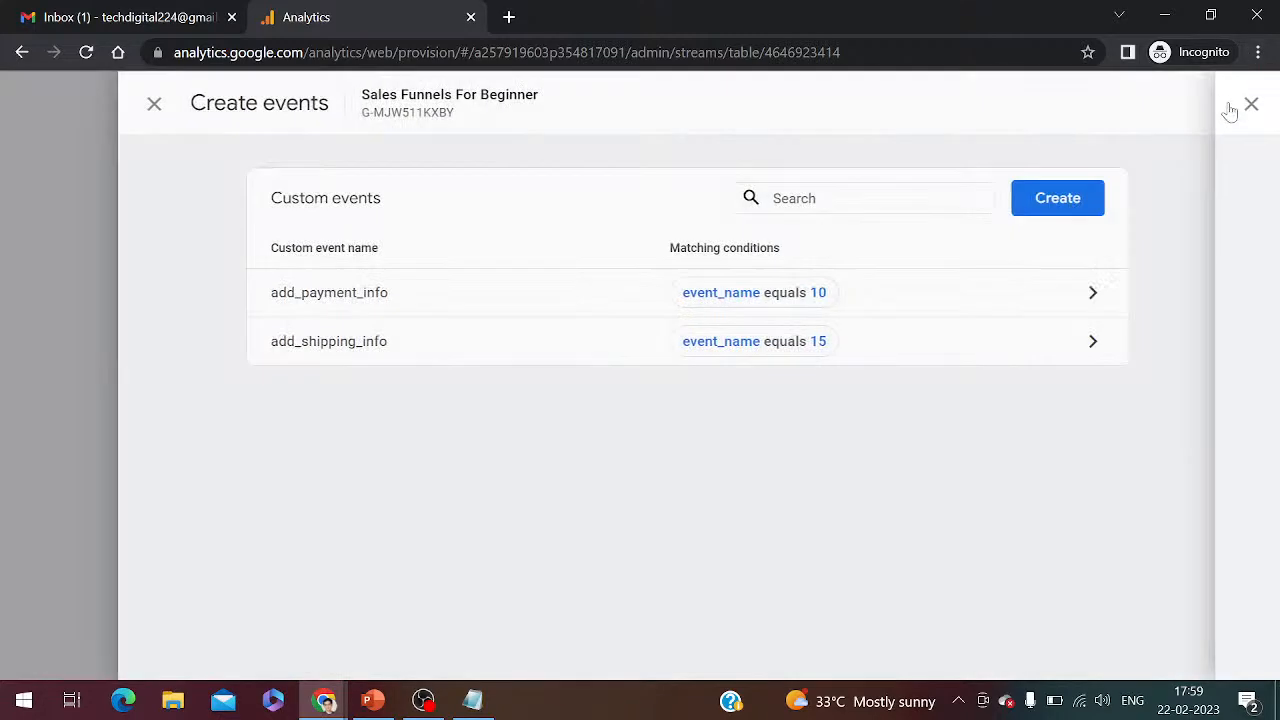
Switch to the other Chrome window and check the live stream's dashboard in YouTube Studio
{"action": "left_click", "coordinate": [324, 700]}
{"action": "left_click", "coordinate": [270, 667]}
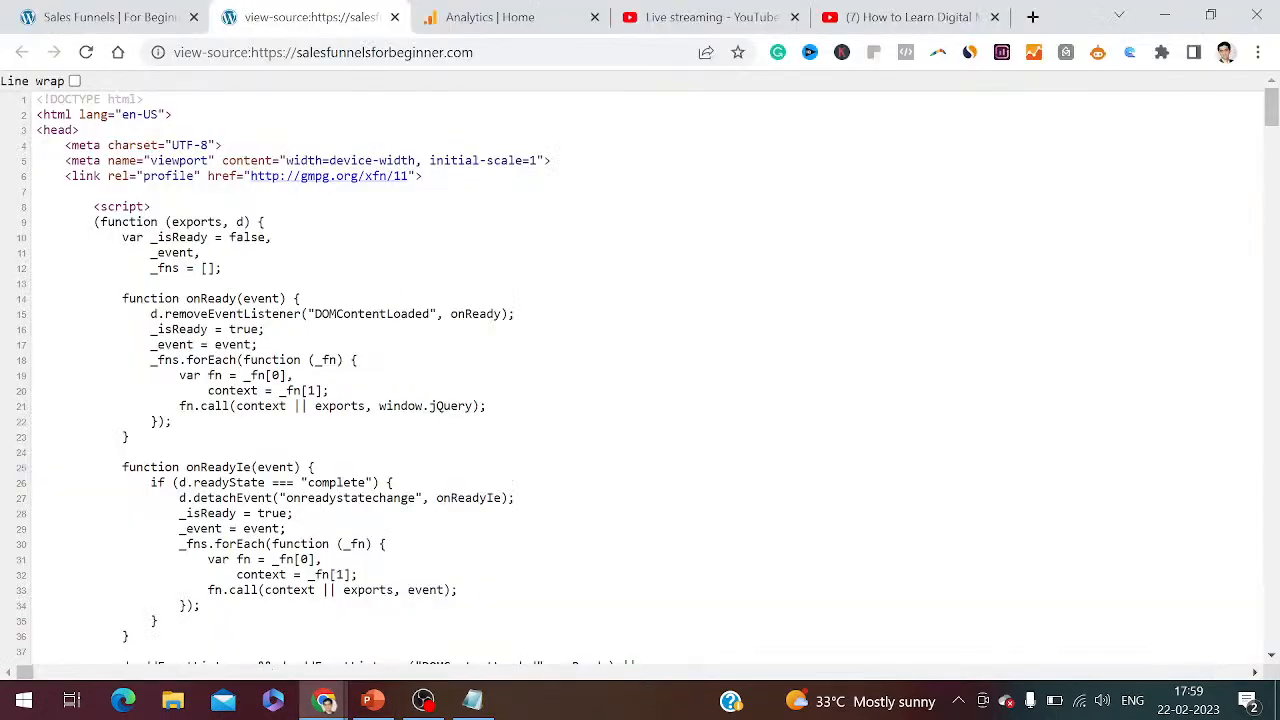
{"action": "left_click", "coordinate": [700, 17]}
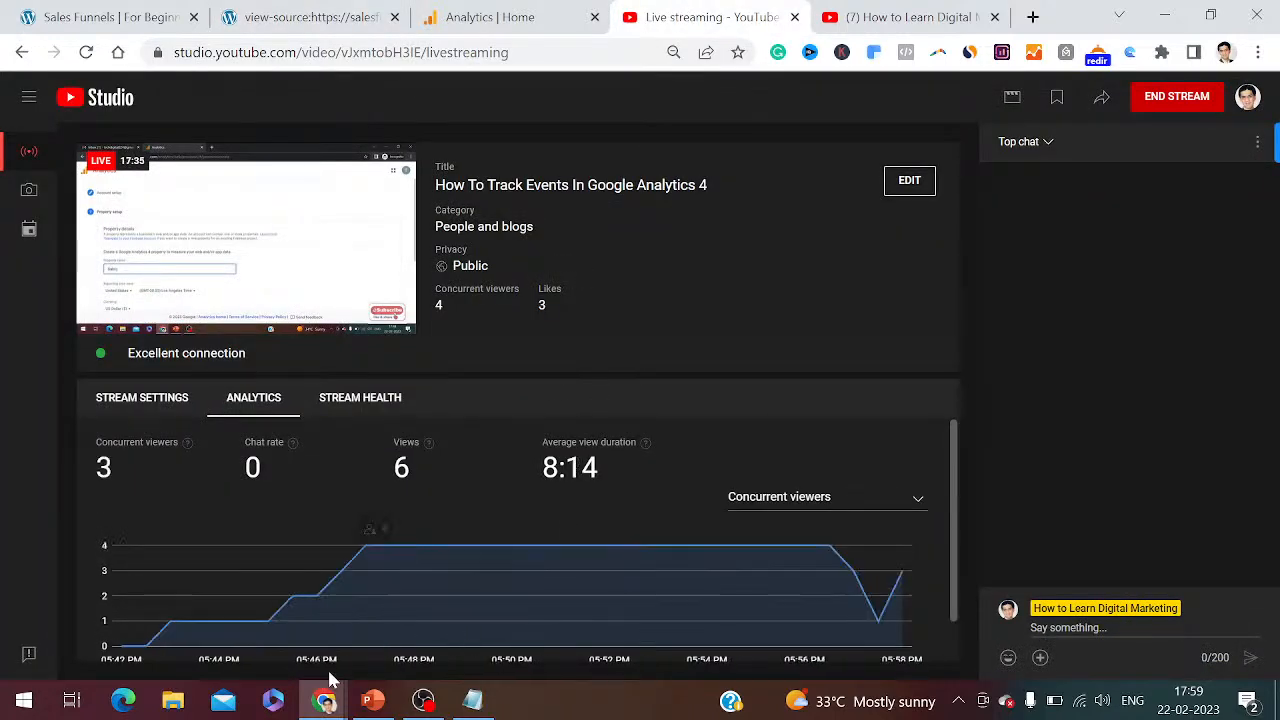
Switch to the PowerPoint presentation to view the slide about sending events with the gtag() function
{"action": "left_click", "coordinate": [372, 700]}
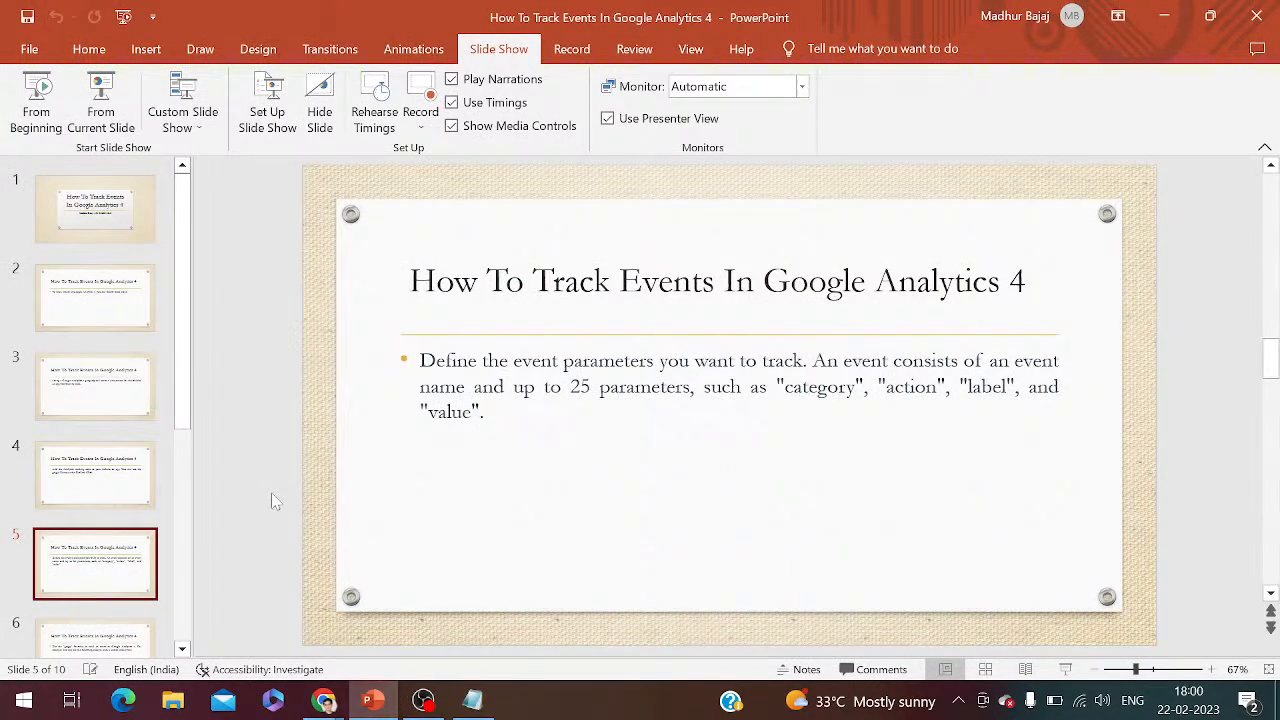
{"action": "left_click", "coordinate": [90, 636]}
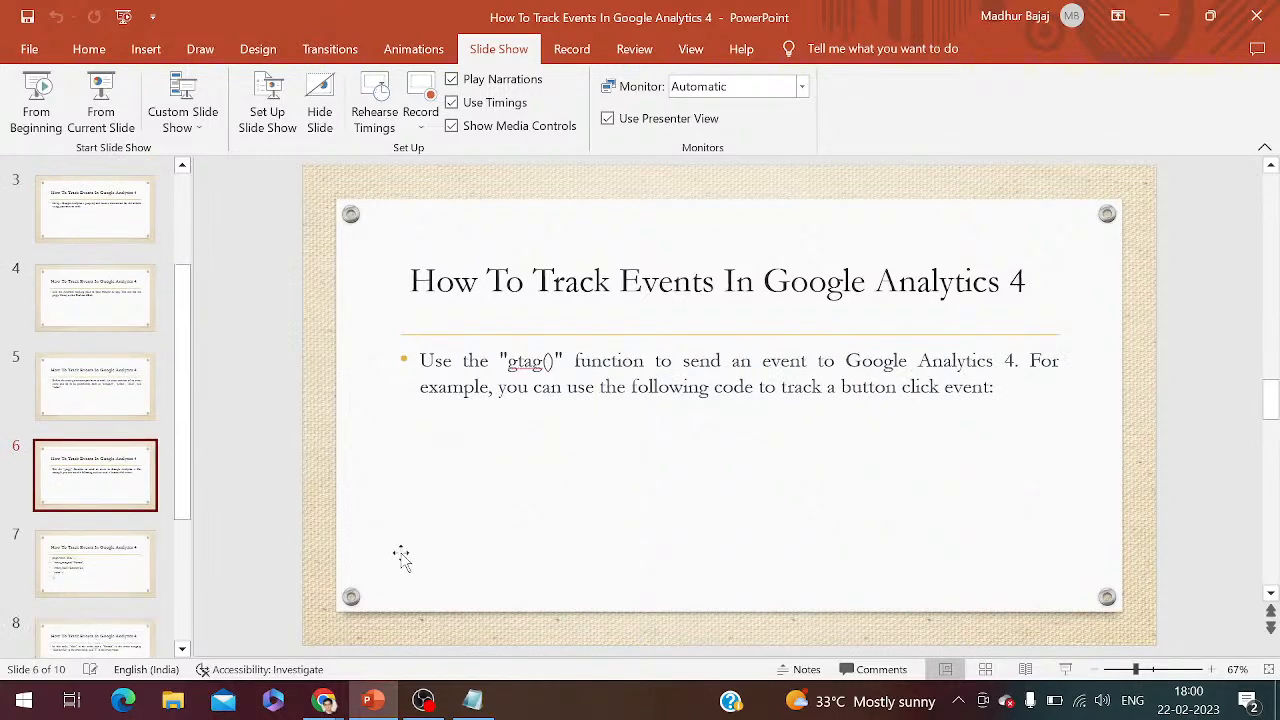
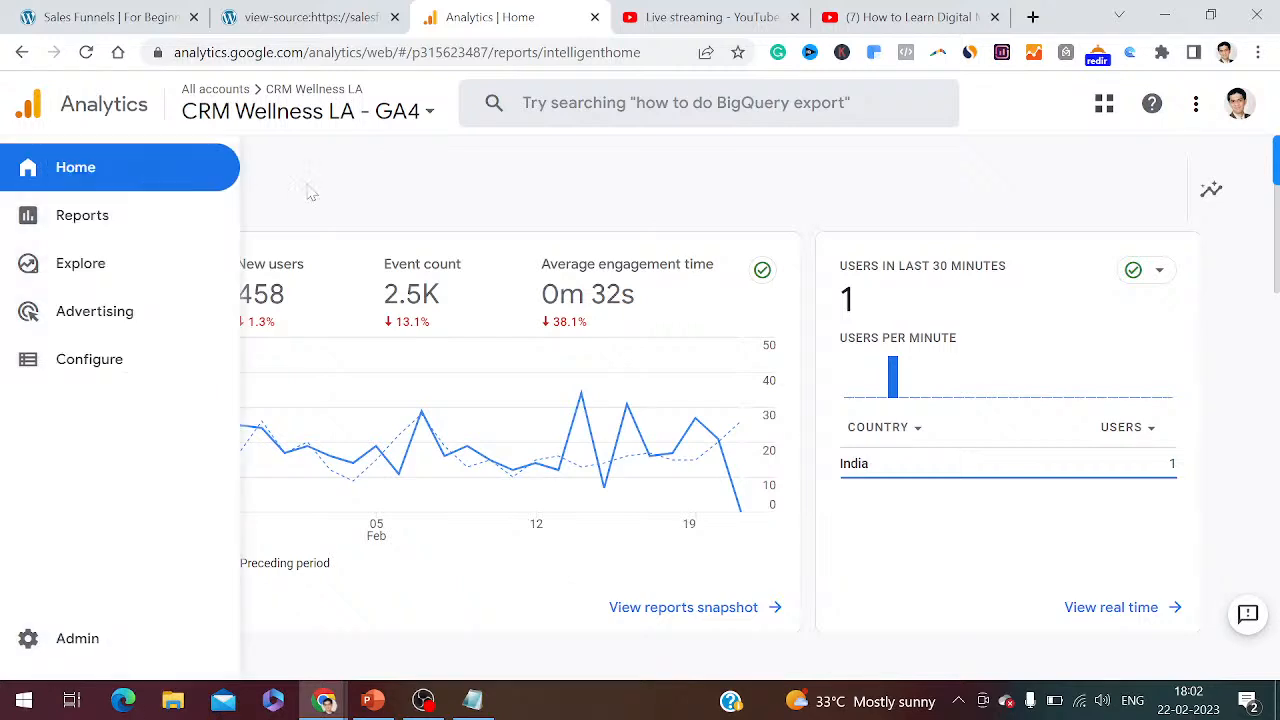
On the CRM Wellness LA - GA4 home page, set the overview card's date range to the last 90 days
{"action": "mouse_move", "coordinate": [28, 168]}
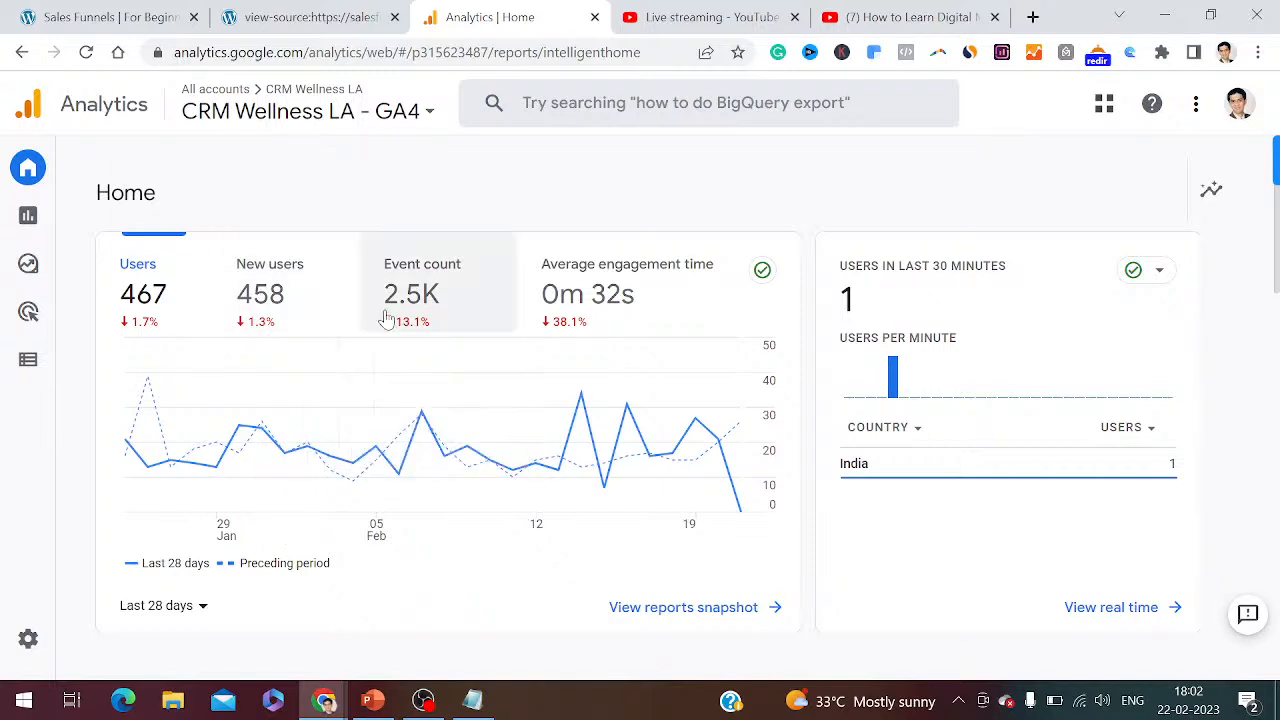
{"action": "mouse_move", "coordinate": [417, 309]}
{"action": "mouse_move", "coordinate": [640, 306]}
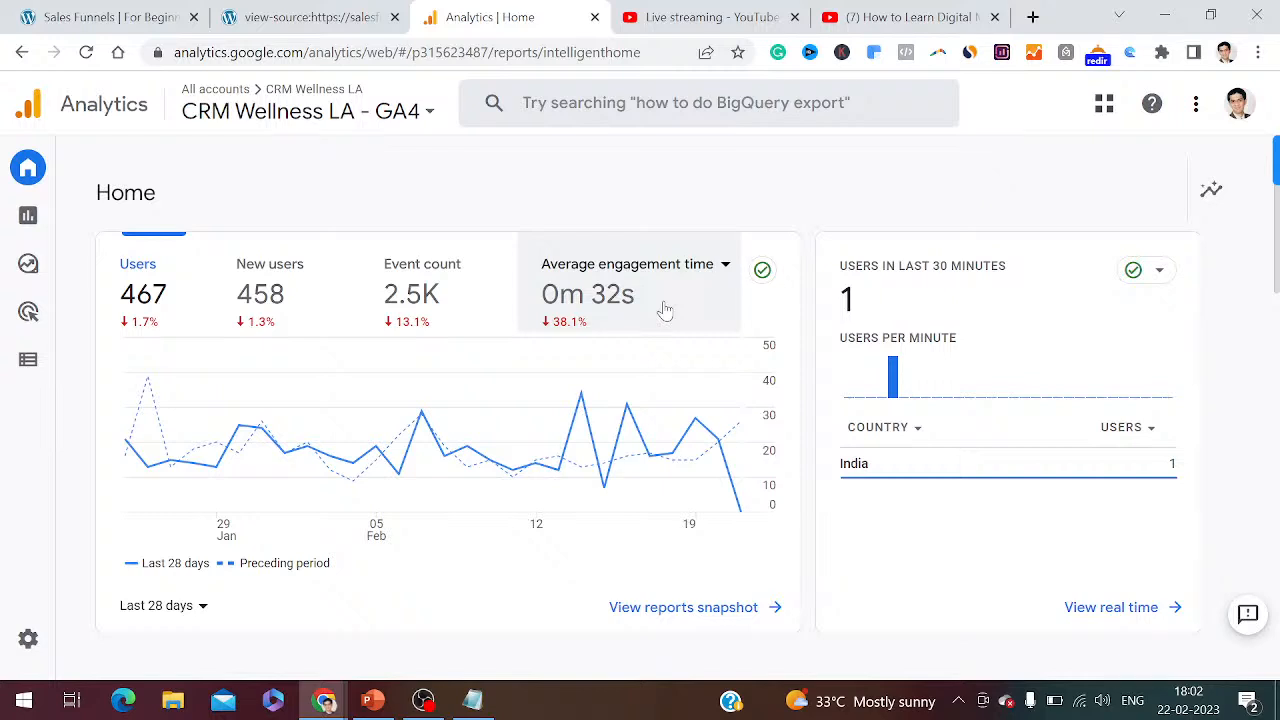
{"action": "left_click", "coordinate": [200, 608]}
{"action": "left_click", "coordinate": [187, 580]}
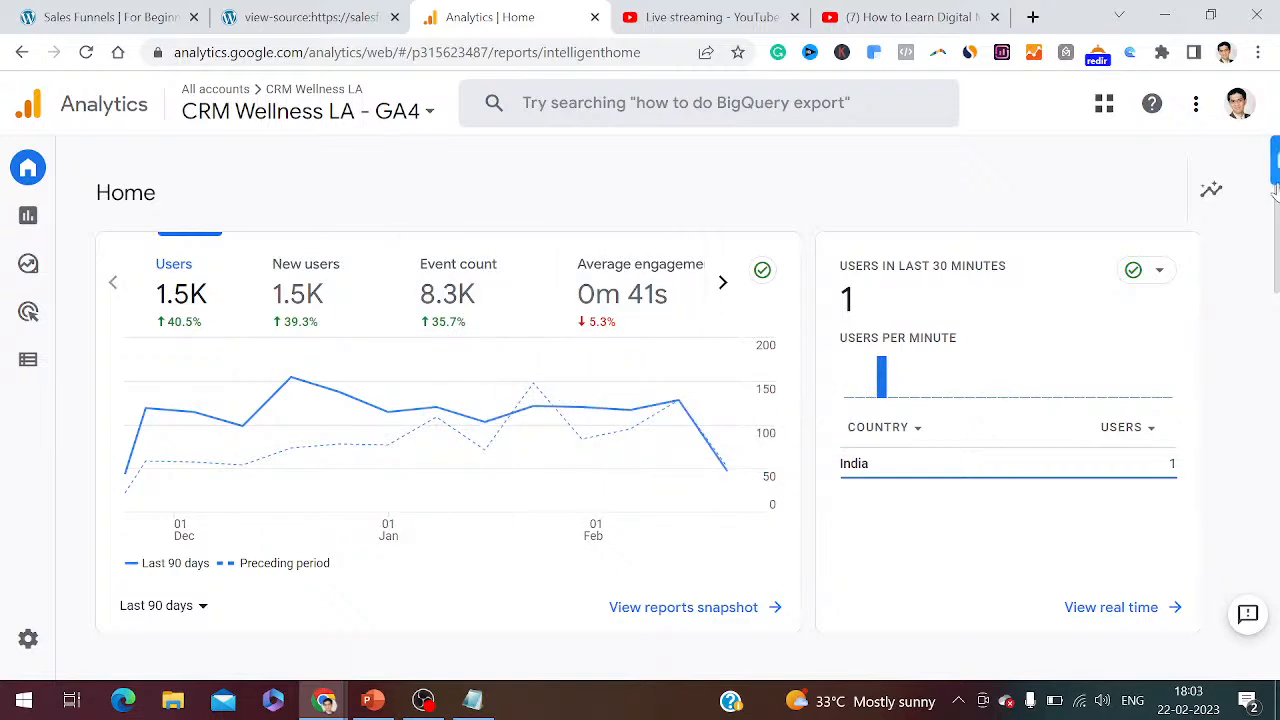
Review the recently accessed pages and the suggested cards for users by country, sessions by channel and page views on the home page
{"action": "left_click_drag", "start_coordinate": [1276, 290], "coordinate": [1276, 405]}
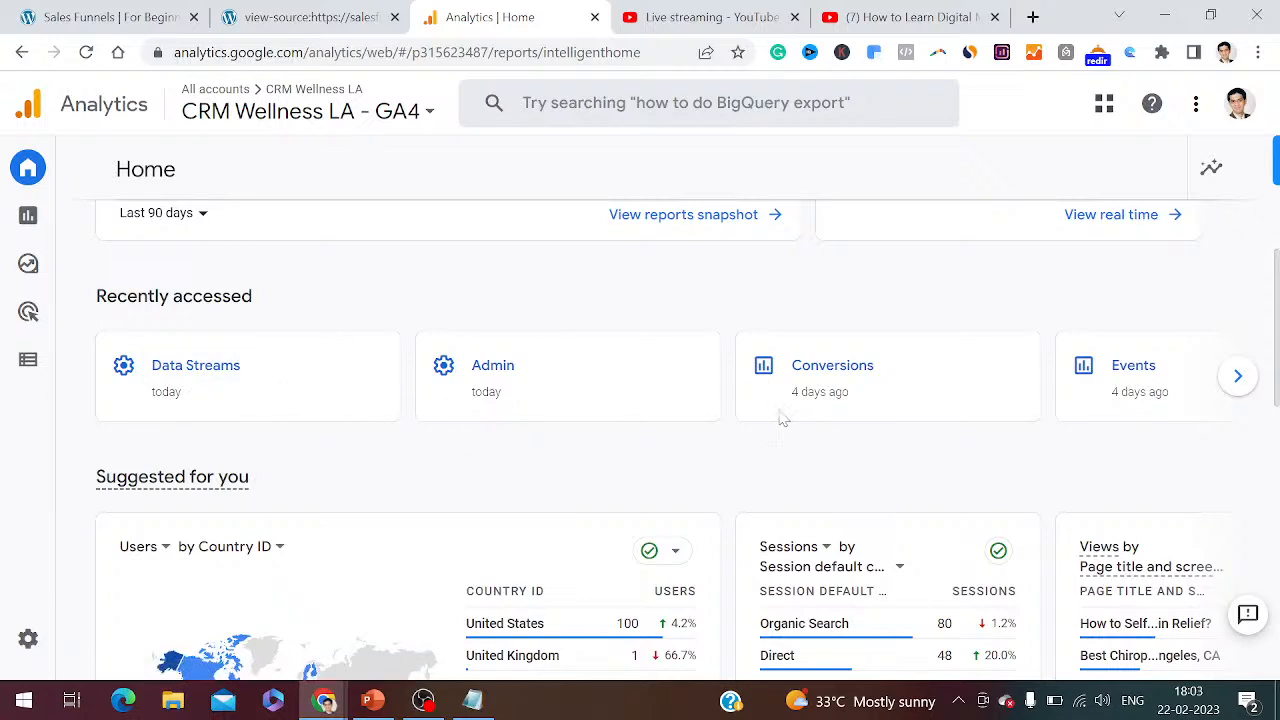
{"action": "left_click_drag", "start_coordinate": [1277, 329], "coordinate": [1278, 412]}
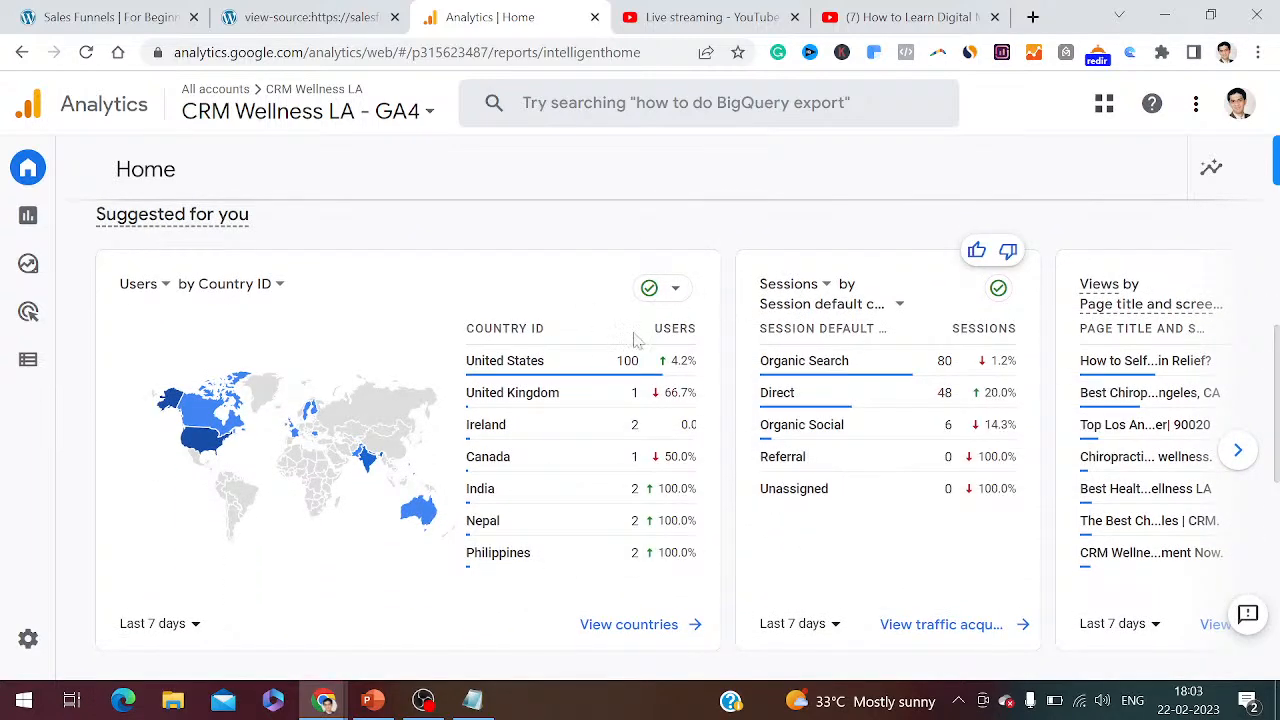
{"action": "mouse_move", "coordinate": [594, 392]}
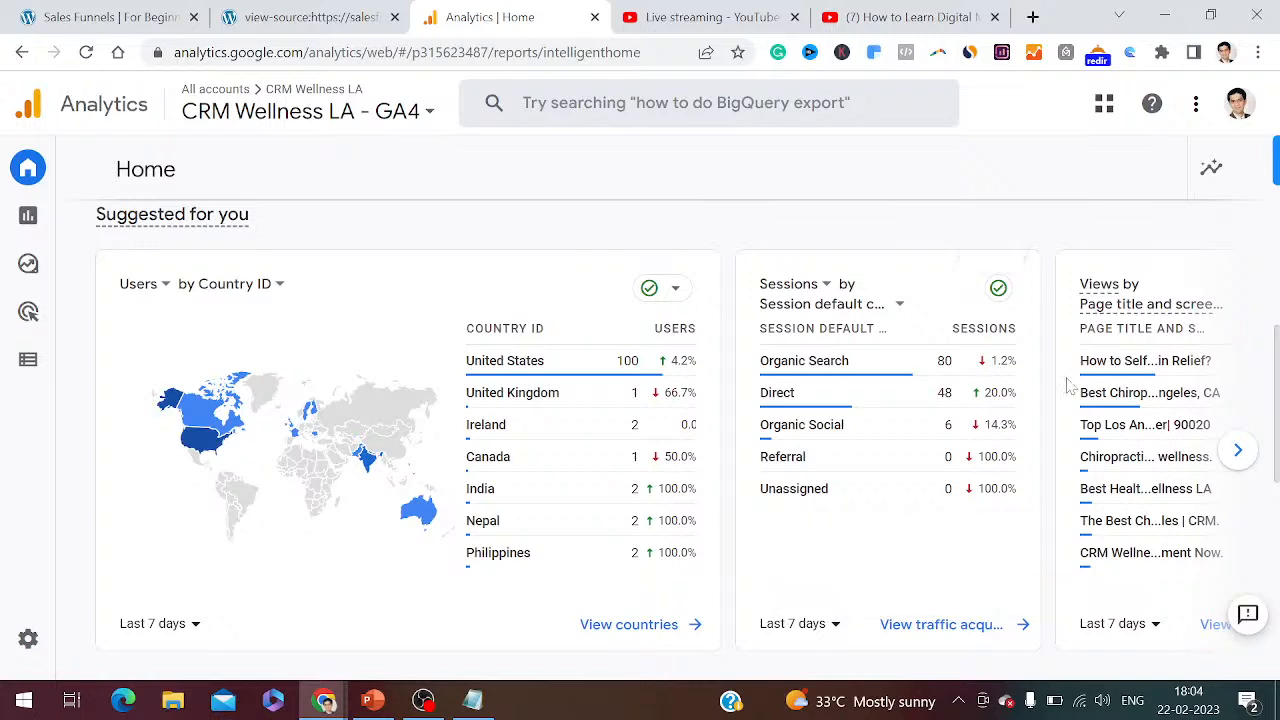
Open the Reports snapshot and examine the new users from Organic Search, Direct, Organic Social and Referral in the channel group chart
{"action": "mouse_move", "coordinate": [5, 228]}
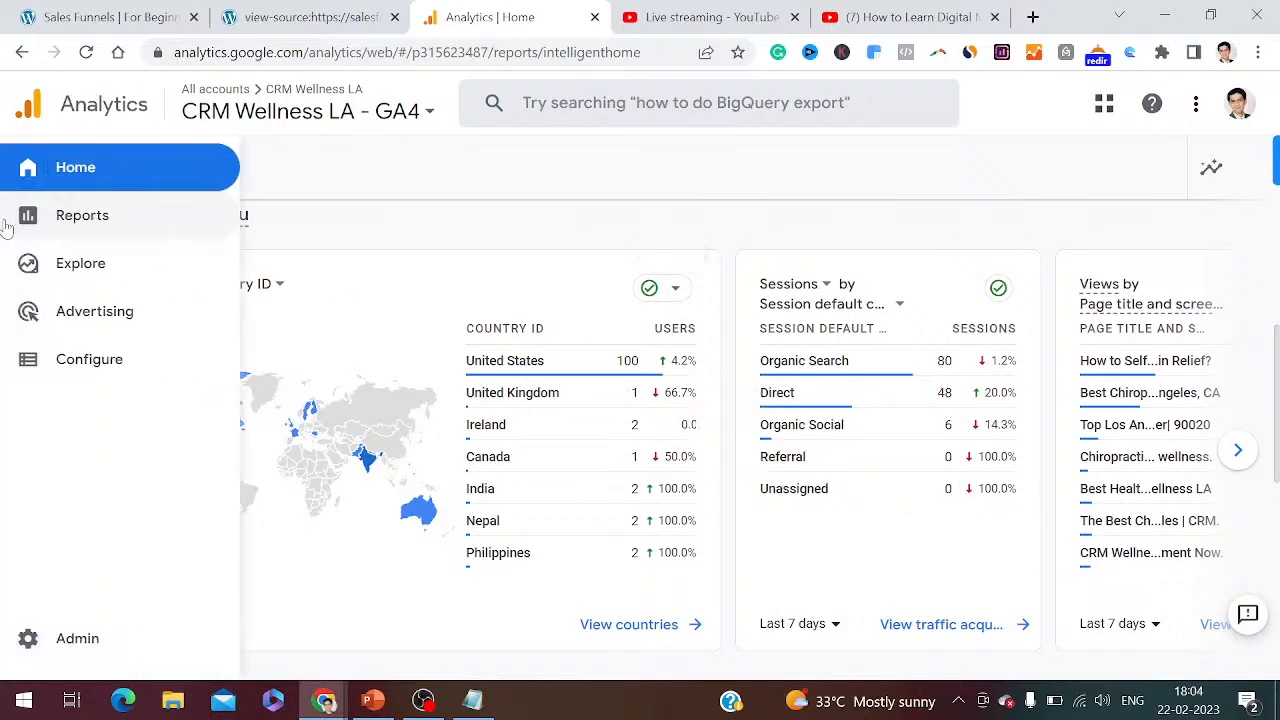
{"action": "left_click", "coordinate": [90, 218]}
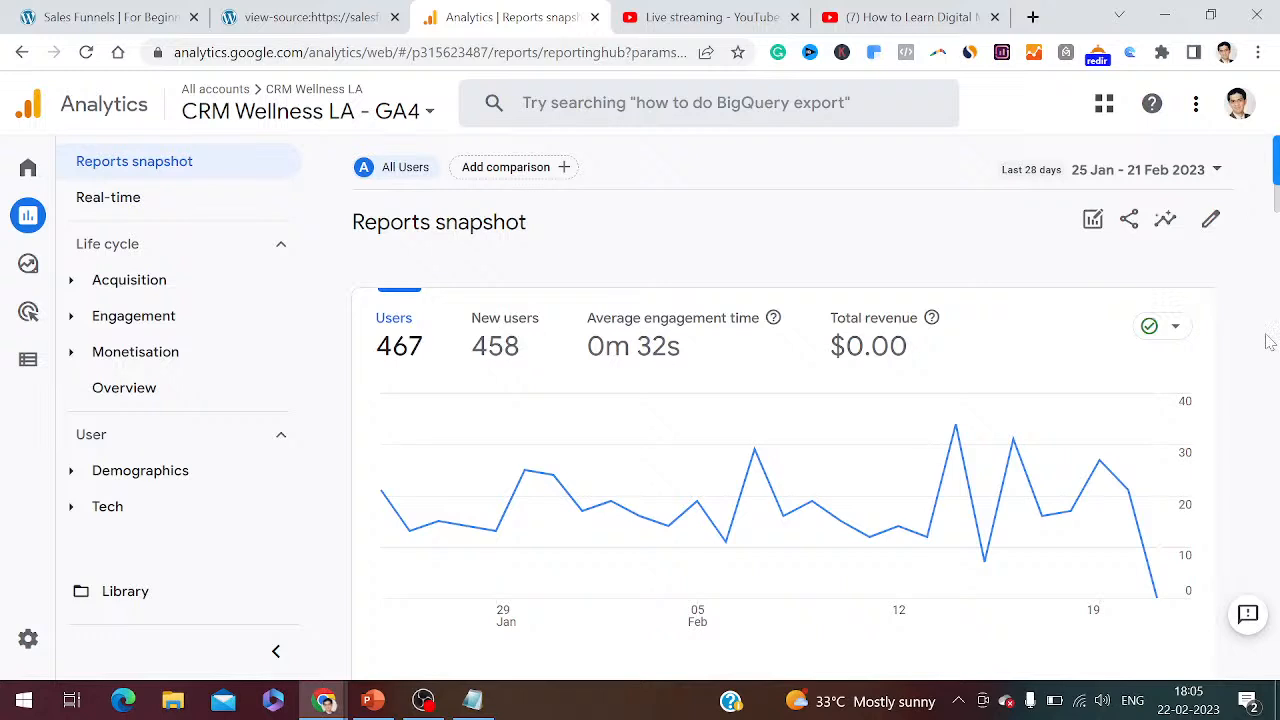
{"action": "scroll", "coordinate": [1268, 342], "scroll_direction": "down", "scroll_amount": 5}
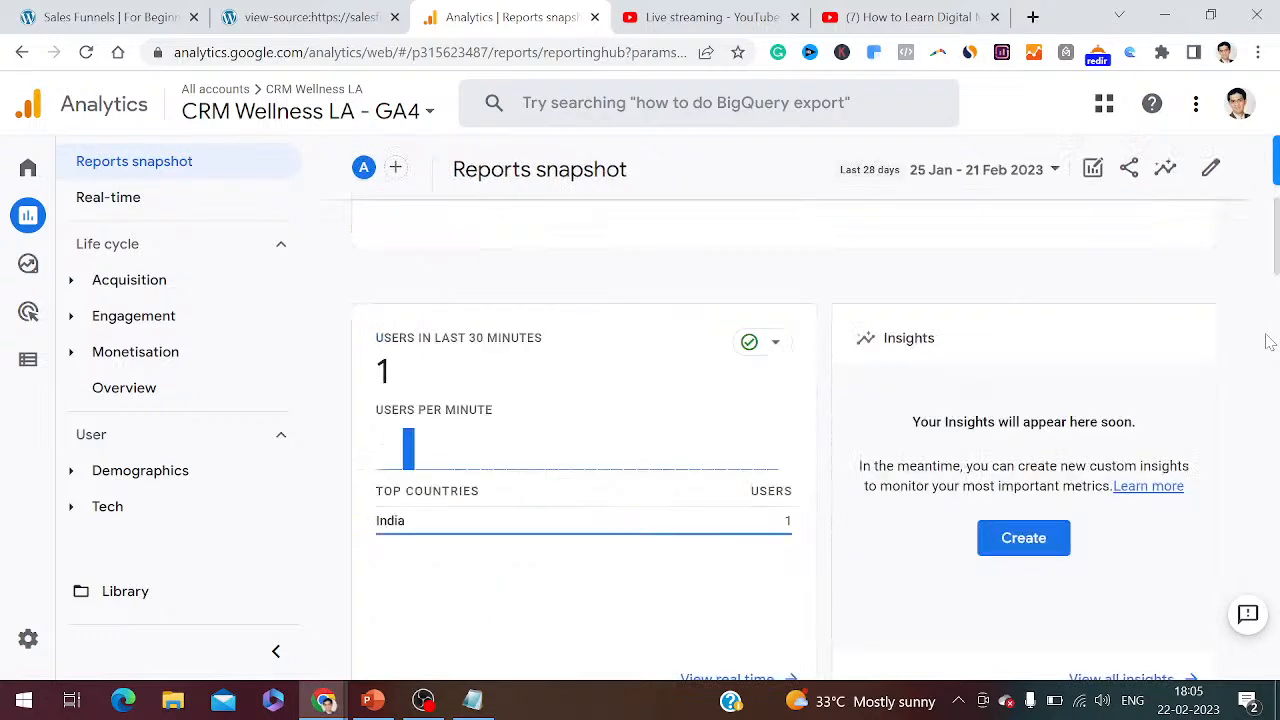
{"action": "scroll", "coordinate": [1268, 342], "scroll_direction": "down", "scroll_amount": 1}
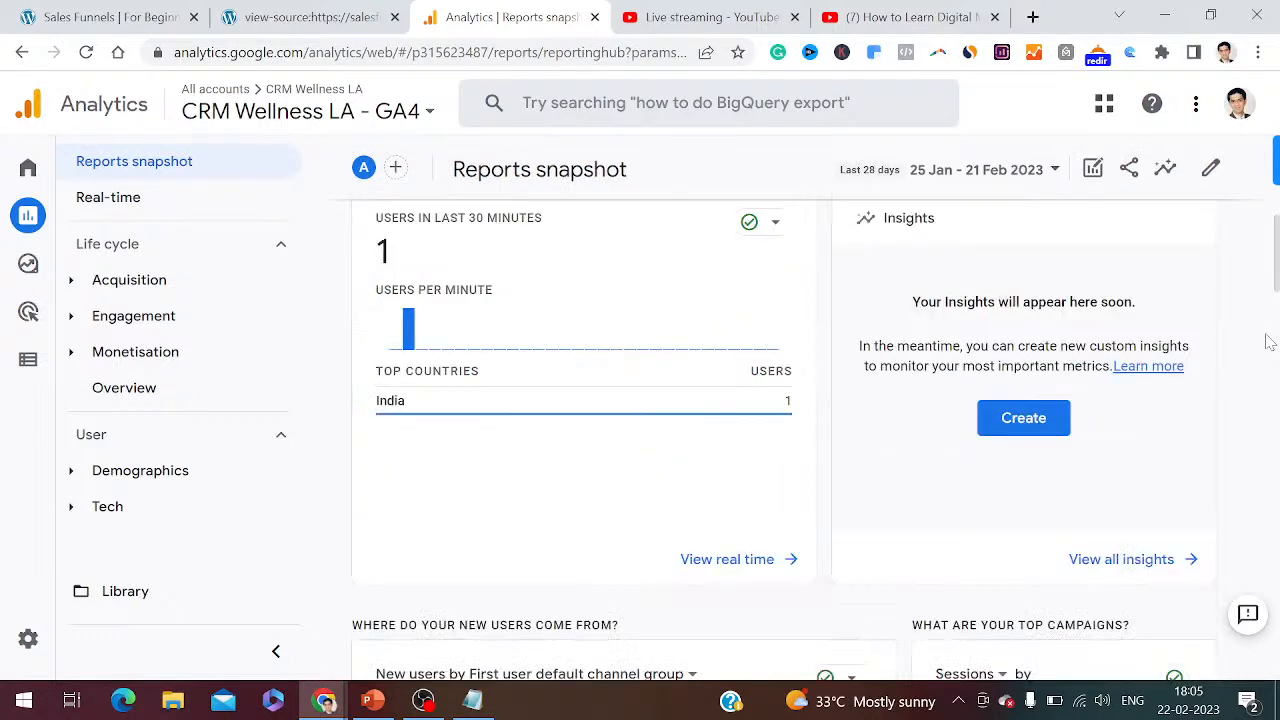
{"action": "scroll", "coordinate": [1268, 342], "scroll_direction": "down", "scroll_amount": 4}
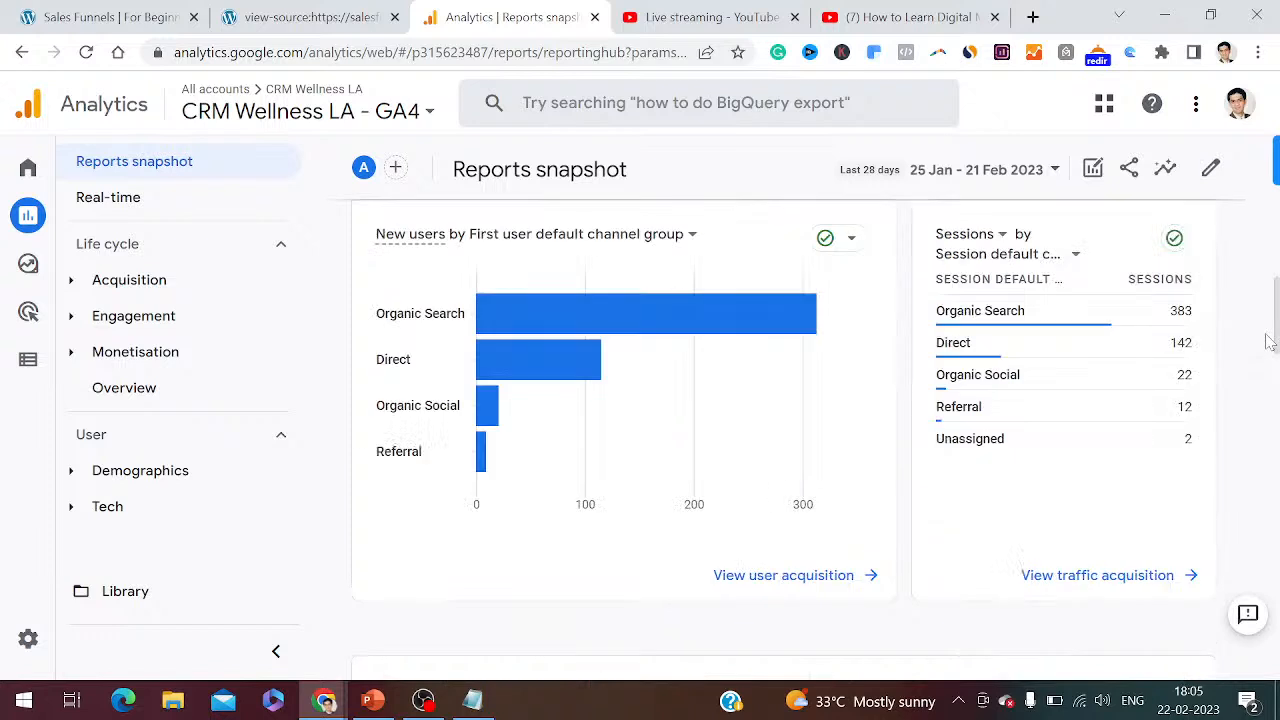
{"action": "mouse_move", "coordinate": [593, 330]}
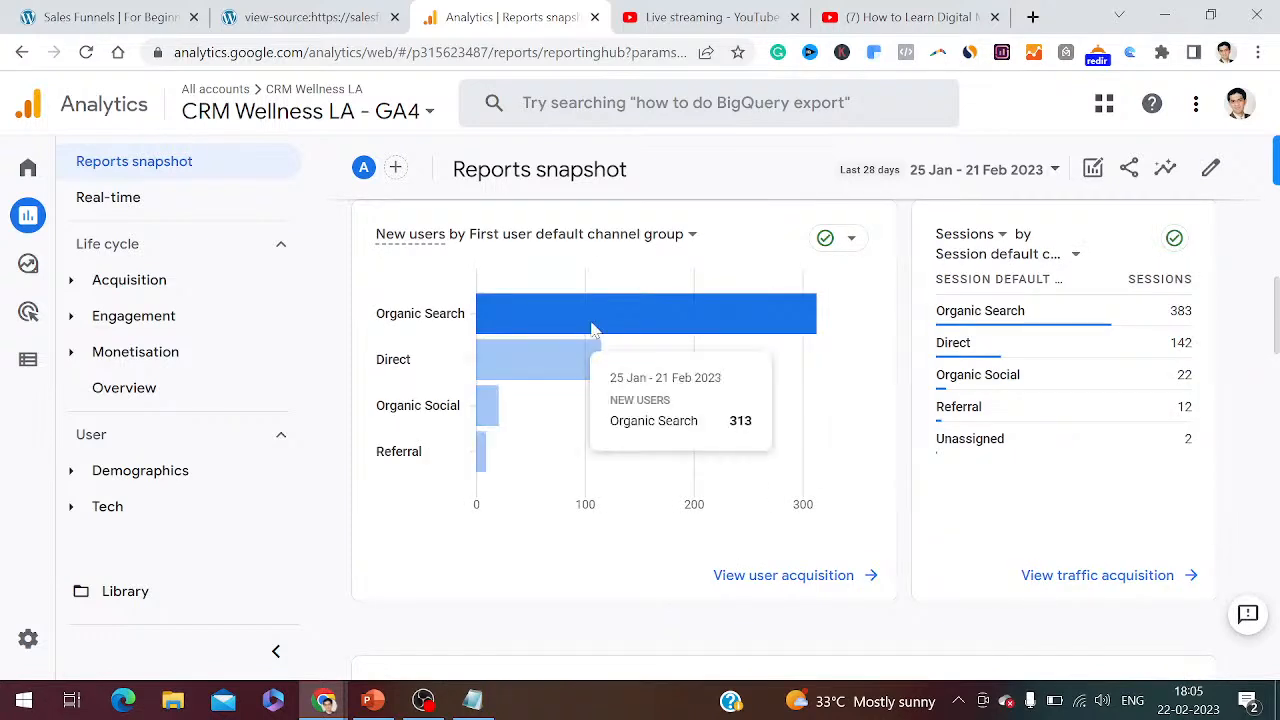
{"action": "mouse_move", "coordinate": [583, 361]}
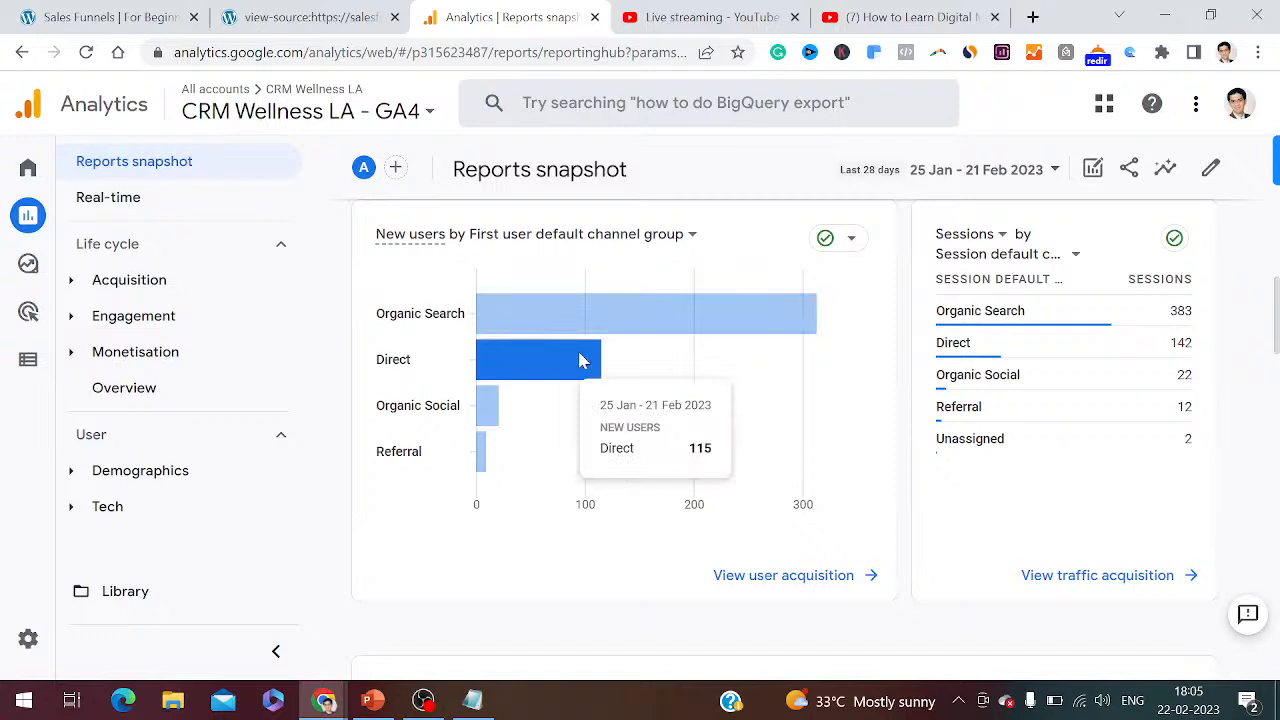
{"action": "mouse_move", "coordinate": [487, 410]}
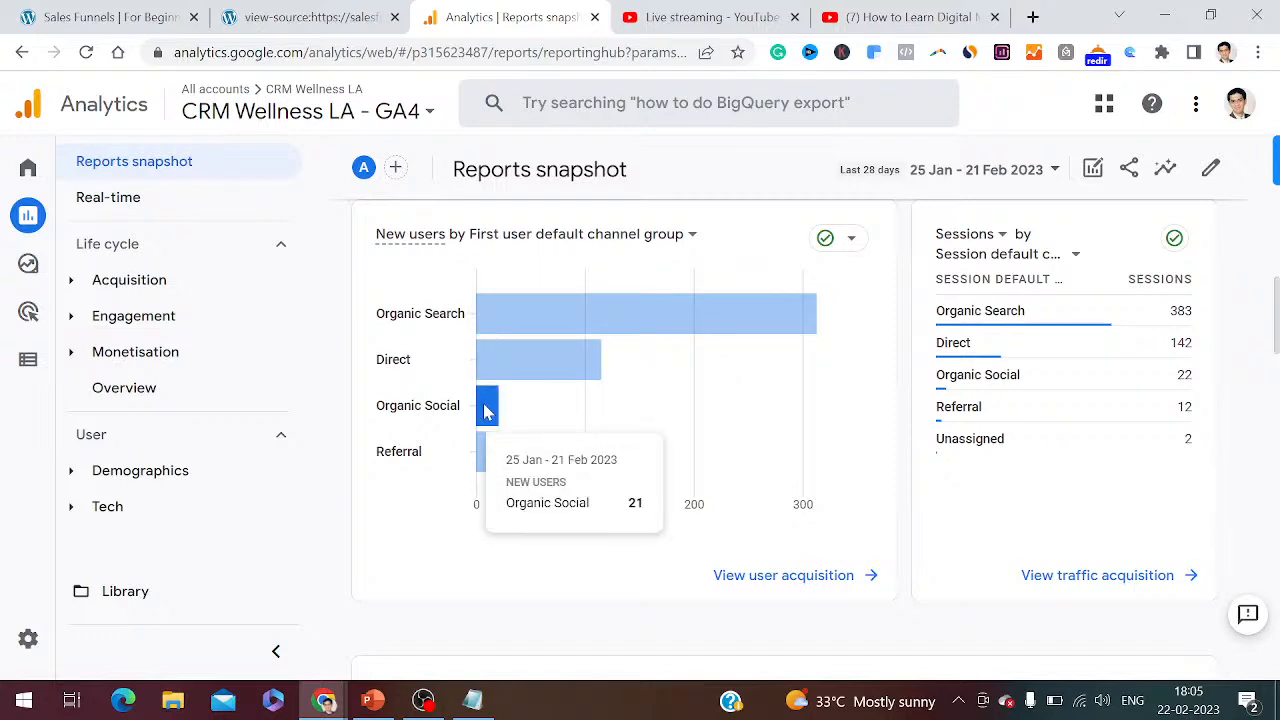
{"action": "mouse_move", "coordinate": [487, 460]}
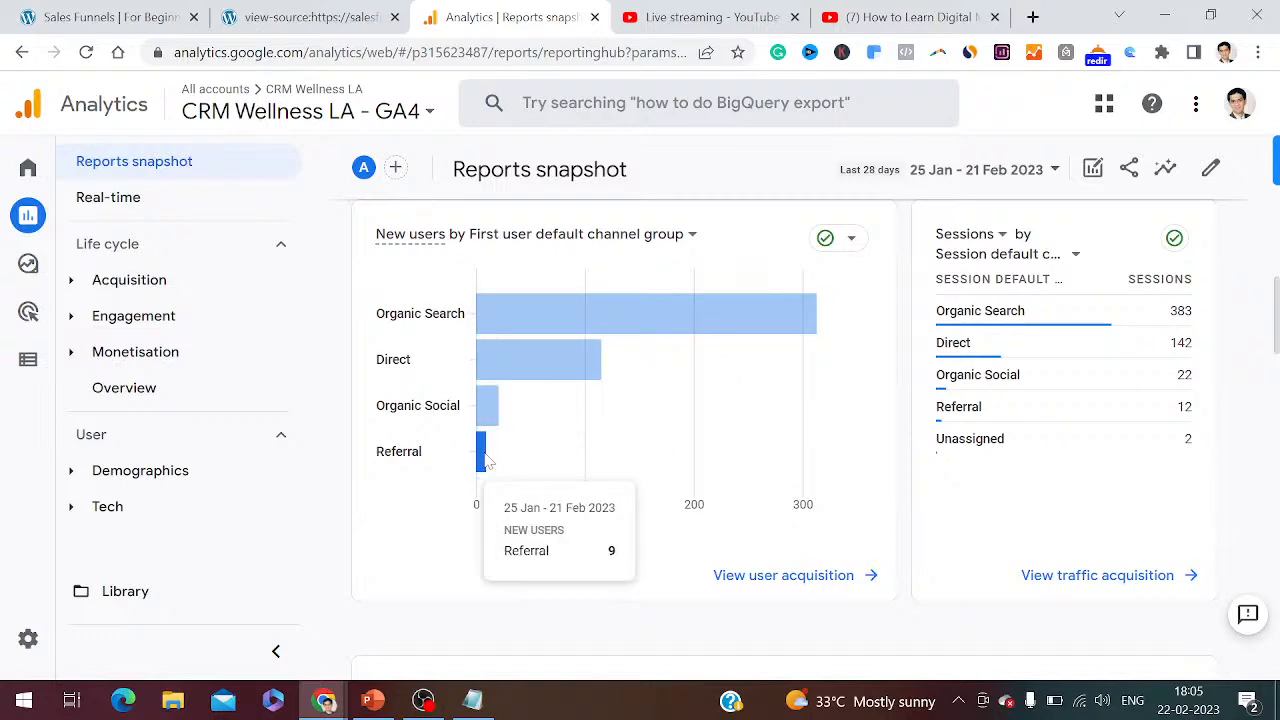
Open the Acquisition overview report and examine the cards for new users and sessions by default channel group
{"action": "mouse_move", "coordinate": [1066, 318]}
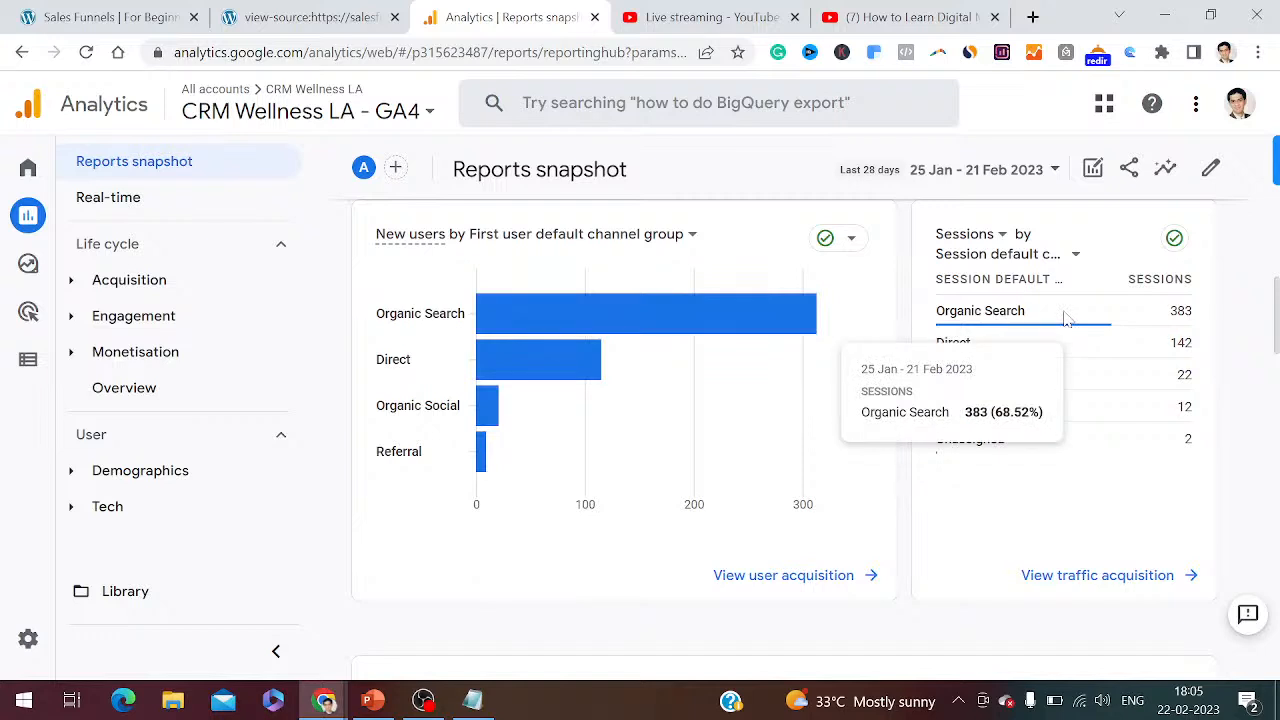
{"action": "left_click", "coordinate": [137, 284]}
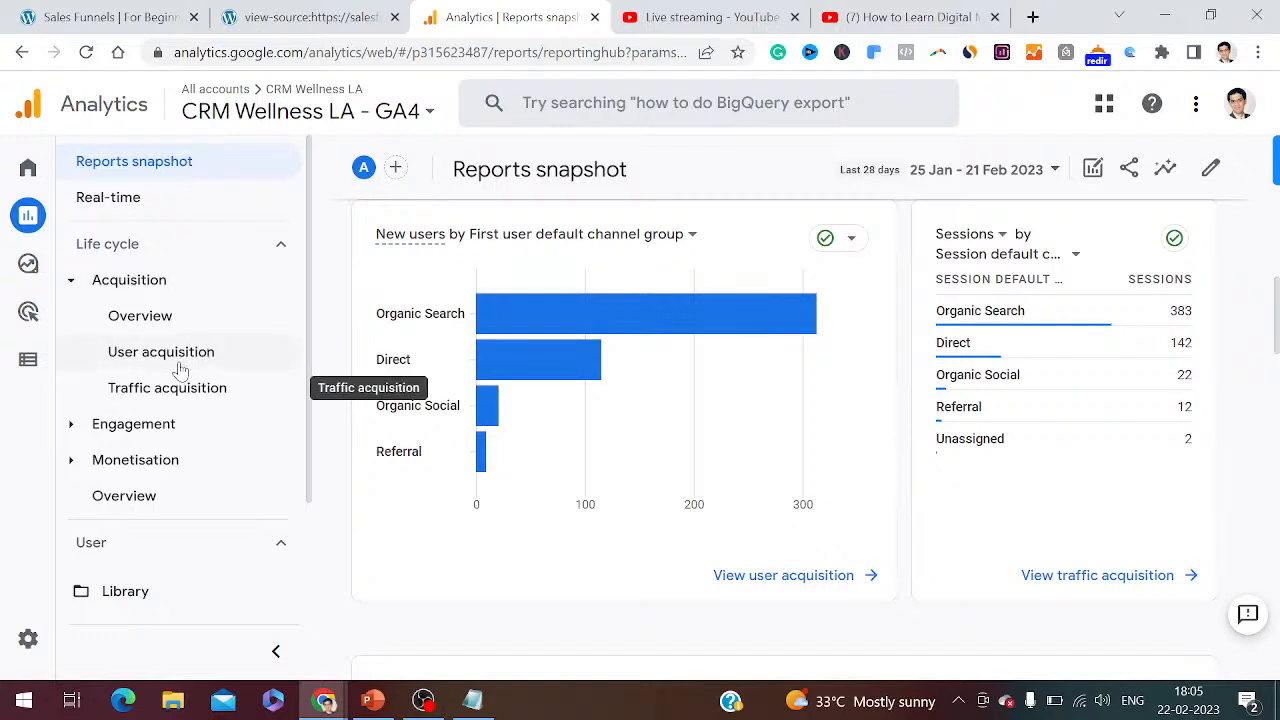
{"action": "left_click", "coordinate": [162, 315]}
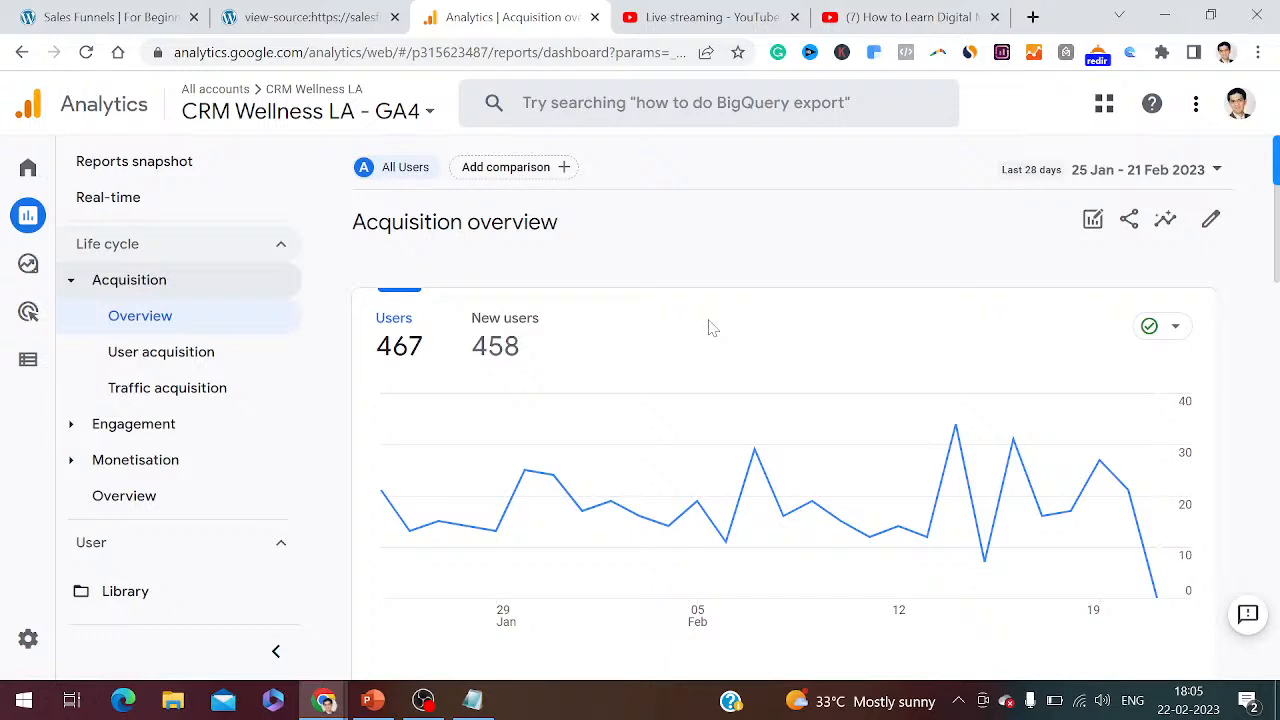
{"action": "scroll", "coordinate": [1262, 376], "scroll_direction": "down", "scroll_amount": 5}
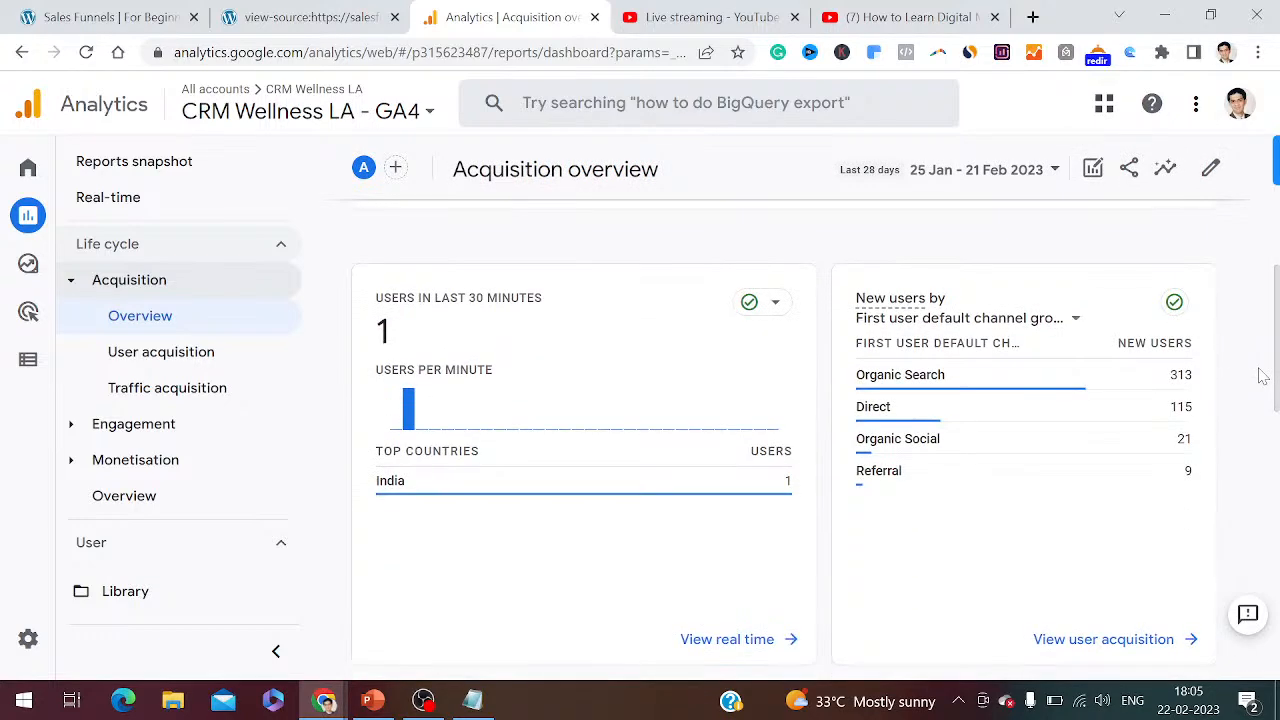
{"action": "scroll", "coordinate": [1262, 376], "scroll_direction": "down", "scroll_amount": 1}
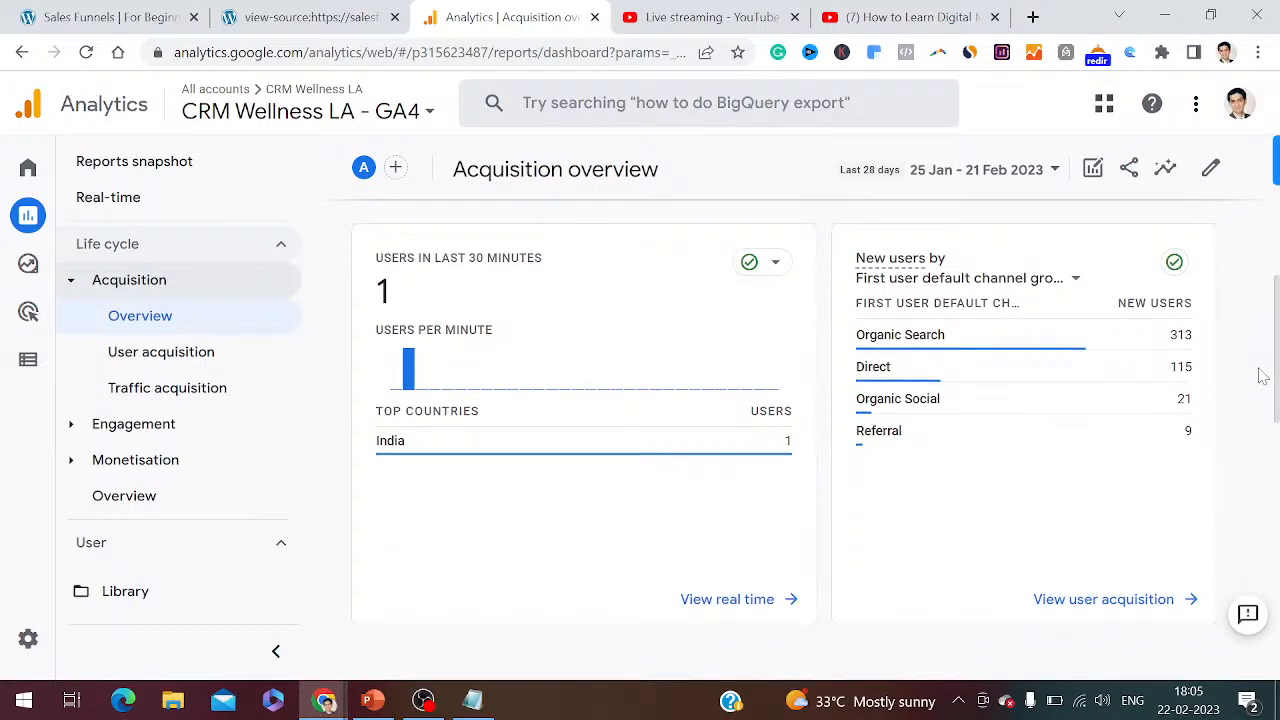
{"action": "scroll", "coordinate": [1262, 376], "scroll_direction": "down", "scroll_amount": 4}
{"action": "mouse_move", "coordinate": [565, 450]}
{"action": "mouse_move", "coordinate": [646, 470]}
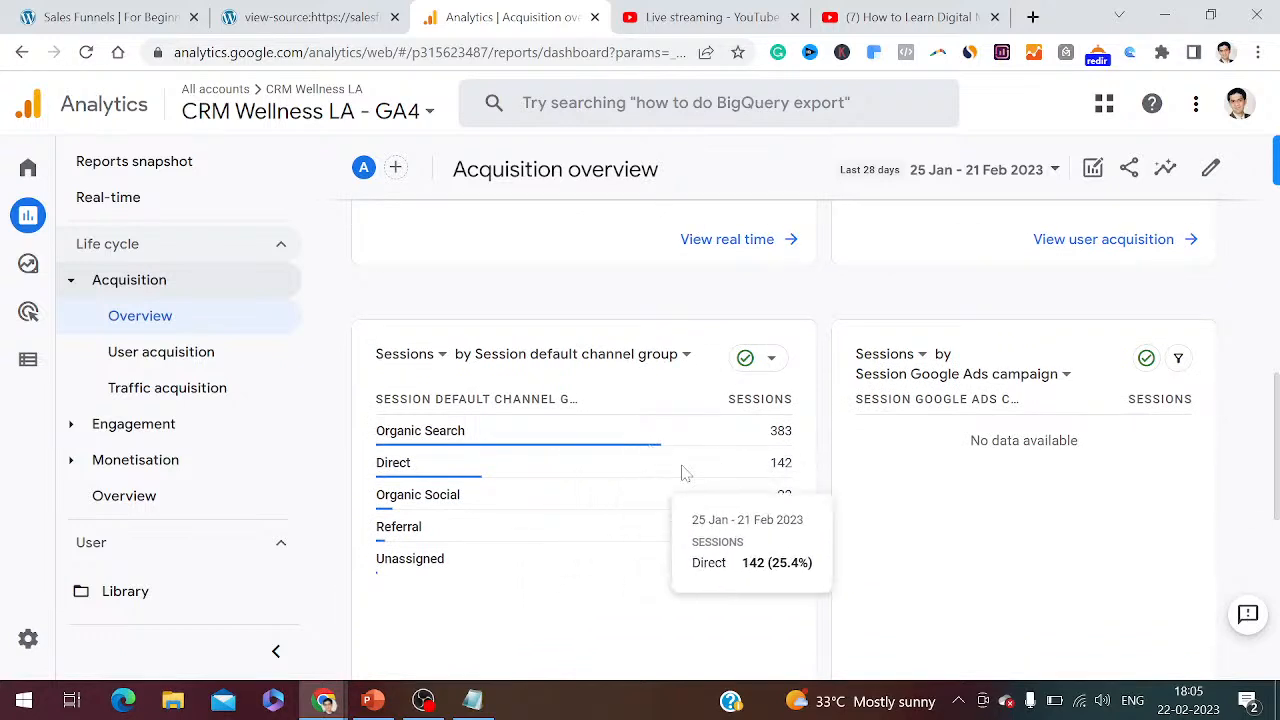
{"action": "mouse_move", "coordinate": [659, 503]}
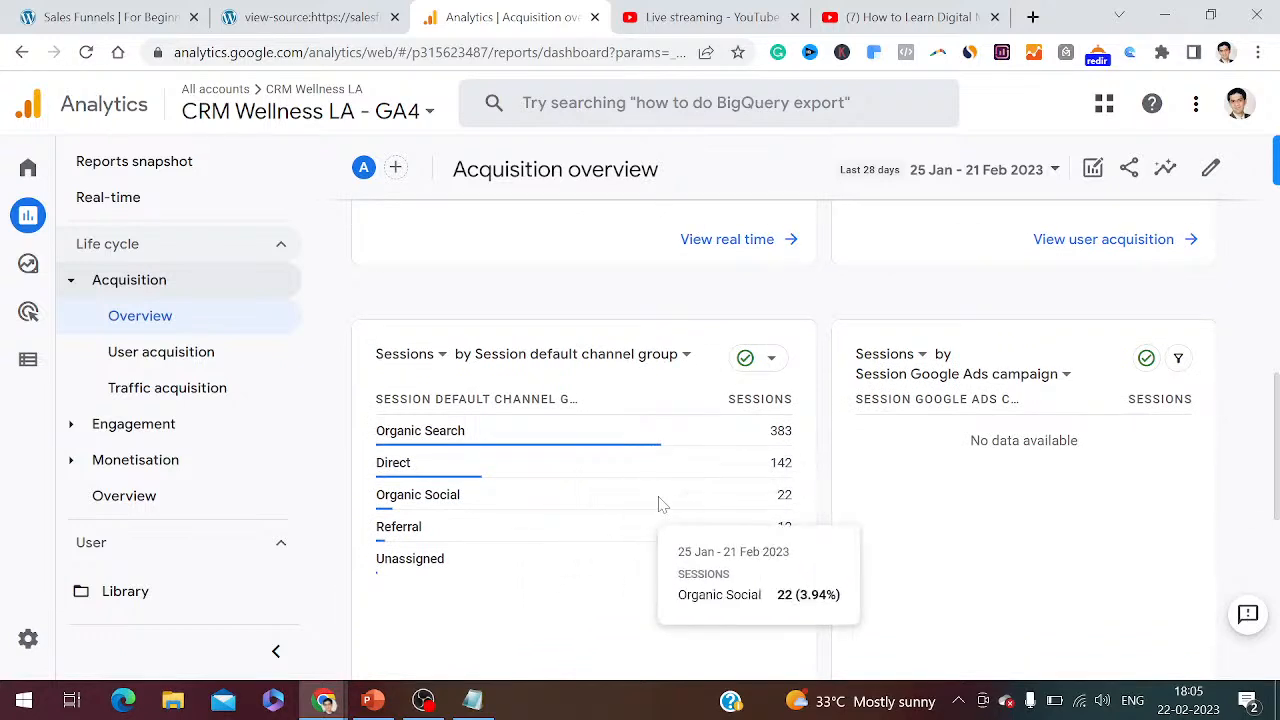
{"action": "mouse_move", "coordinate": [678, 537]}
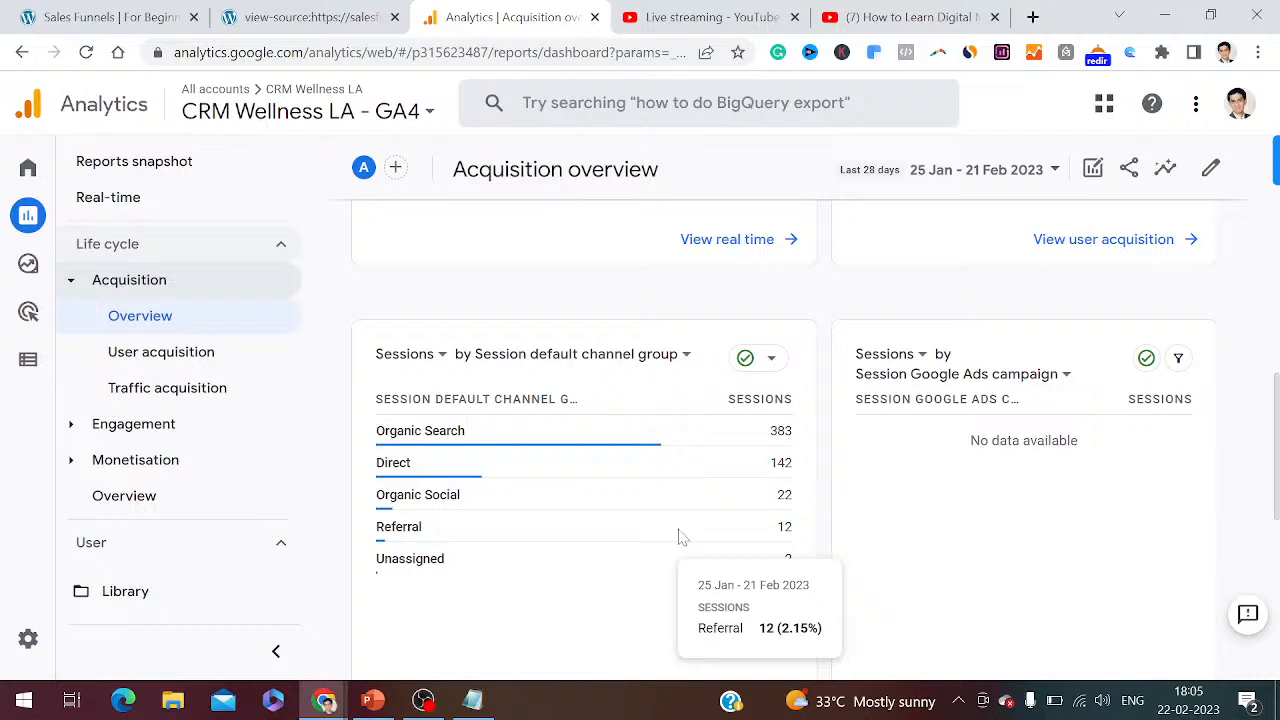
Open the Traffic acquisition report and review the charts and table broken down by session default channel group
{"action": "left_click", "coordinate": [199, 396]}
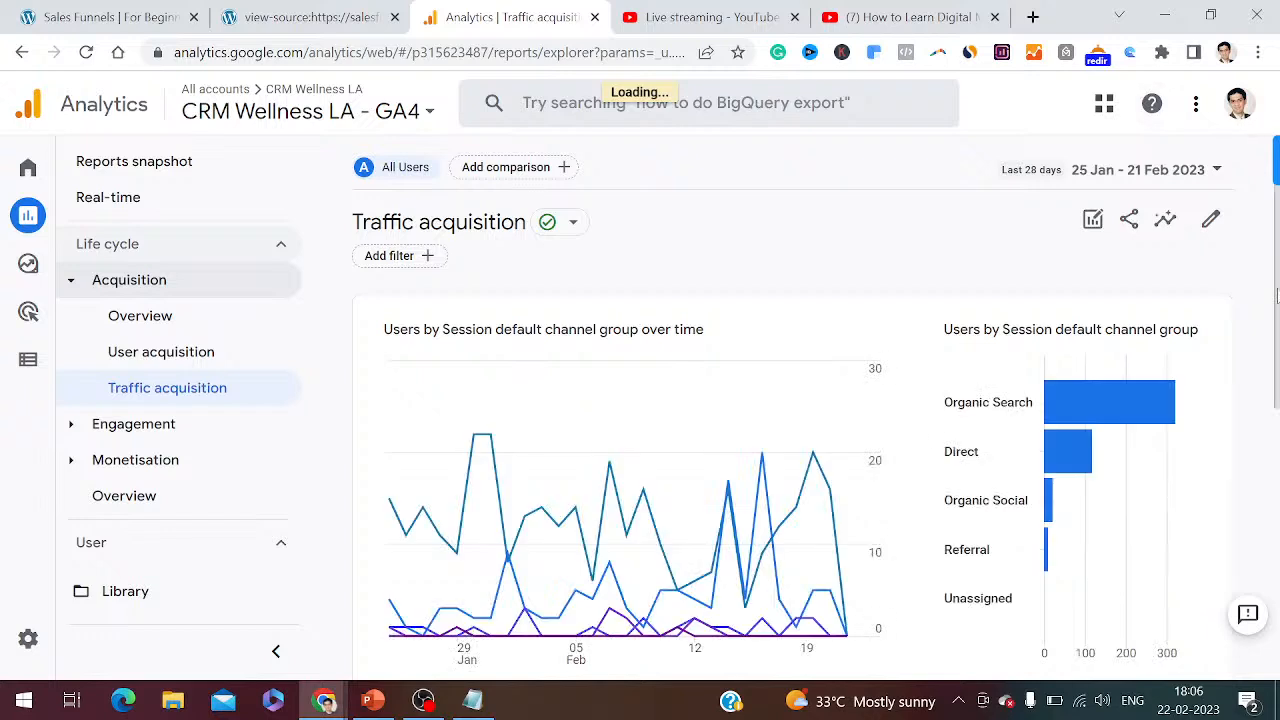
{"action": "scroll", "coordinate": [1276, 340], "scroll_direction": "down", "scroll_amount": 1}
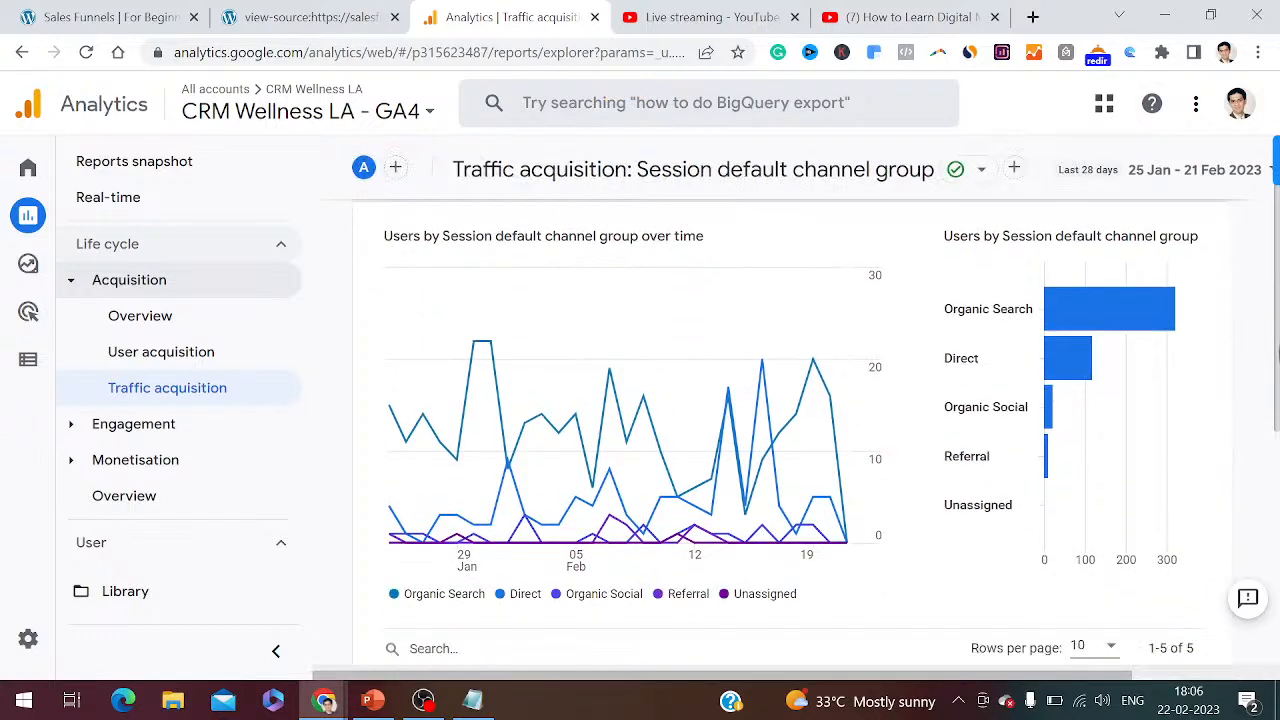
{"action": "scroll", "coordinate": [1276, 352], "scroll_direction": "down", "scroll_amount": 4}
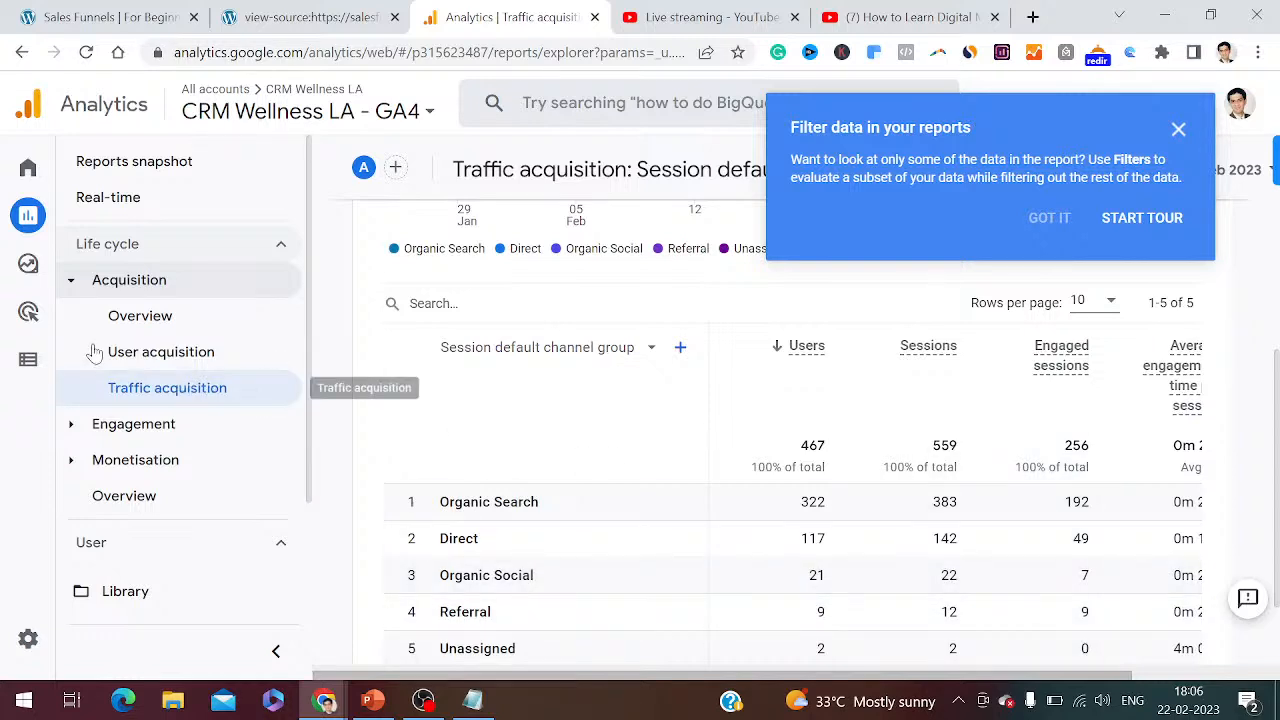
Open the Conversions settings of the CRM Wellness LA - GA4 property in the Admin area
{"action": "mouse_move", "coordinate": [80, 640]}
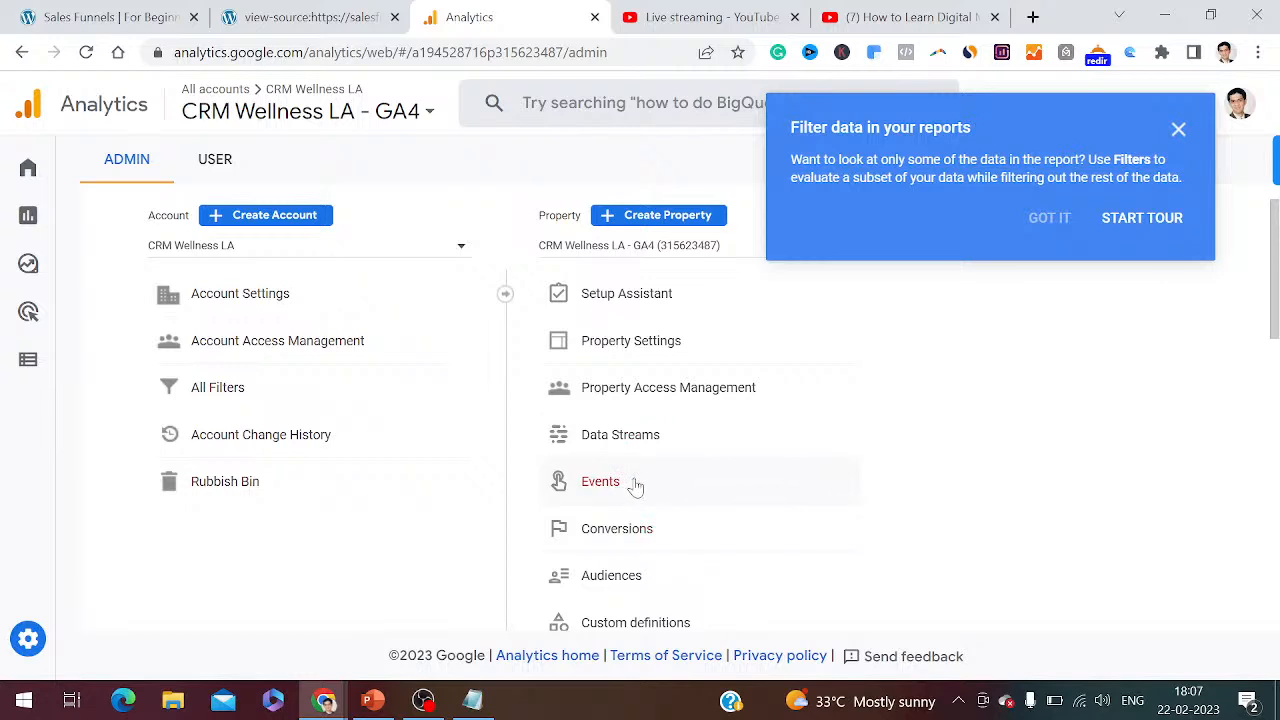
{"action": "left_click", "coordinate": [617, 529]}
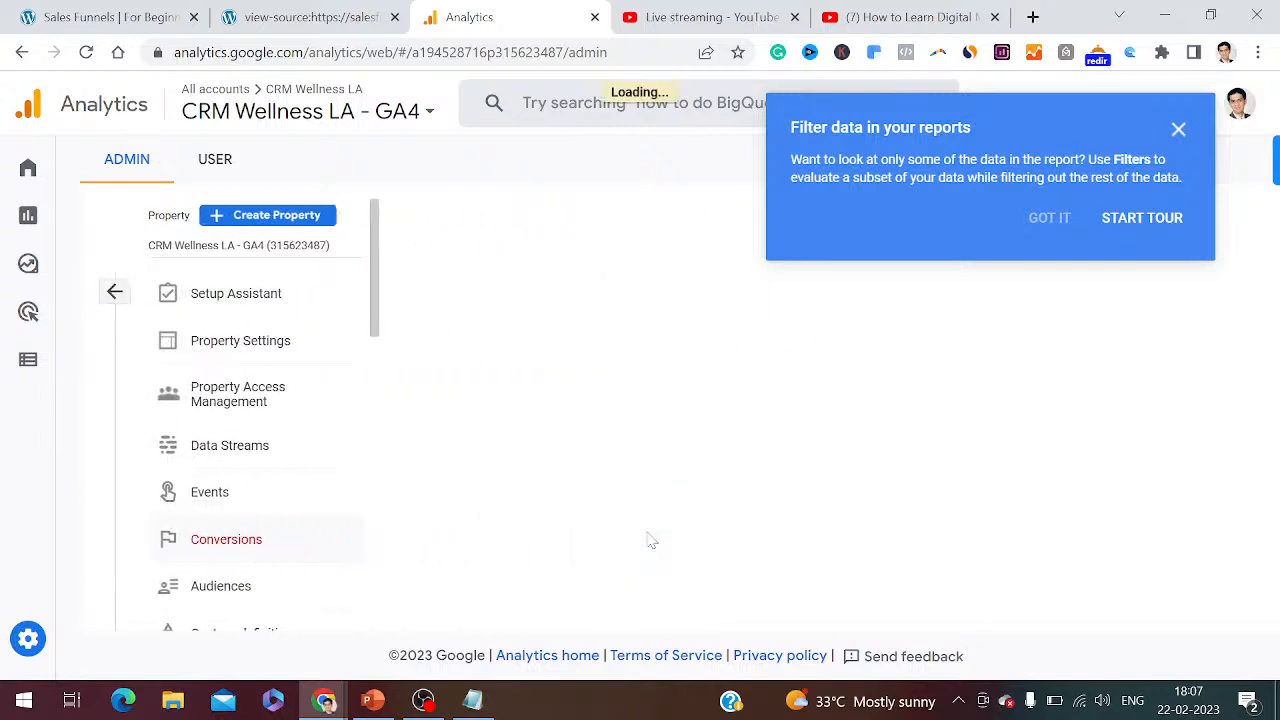